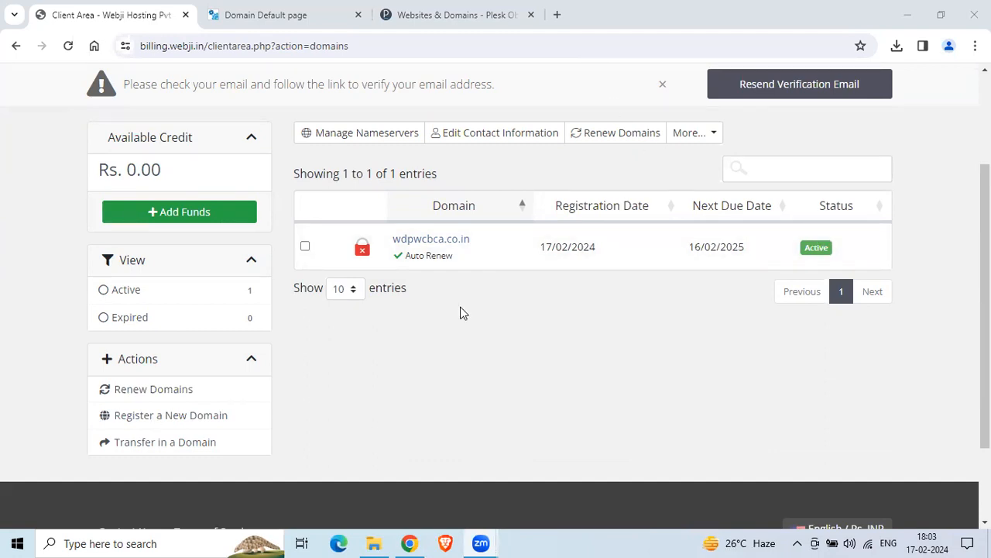
View the wdpwcbca.co.in website from the client area's domain list, and switch to Plesk's Websites & Domains page
click(439, 242)
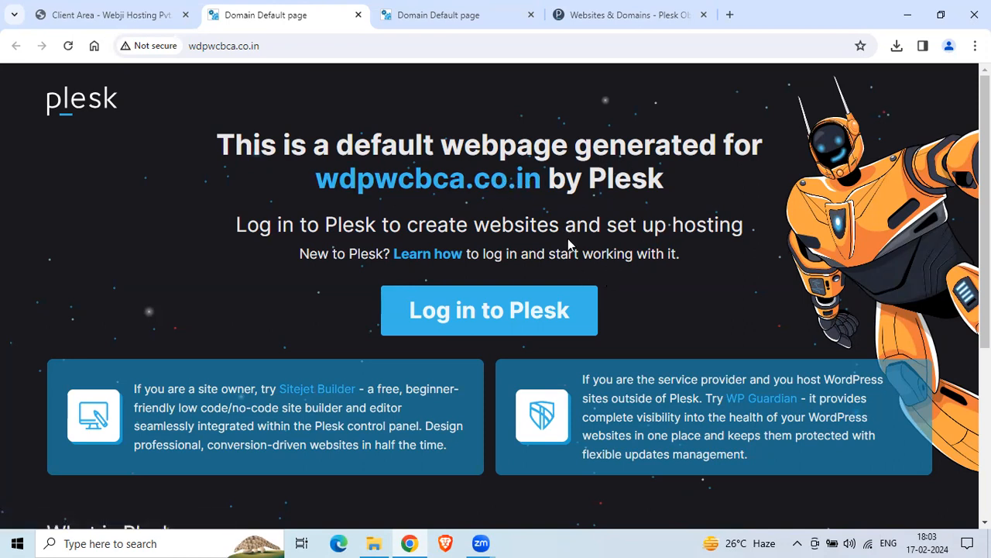
click(615, 19)
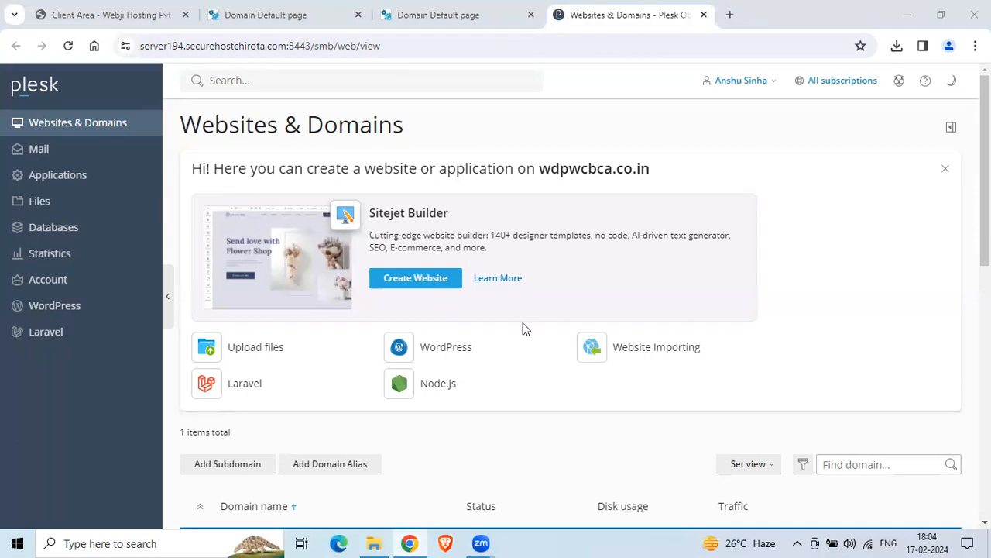
Examine the website creation options and the wdpwcbca.co.in dashboard's file, database, development and security tools
scroll(523, 329, down, 4)
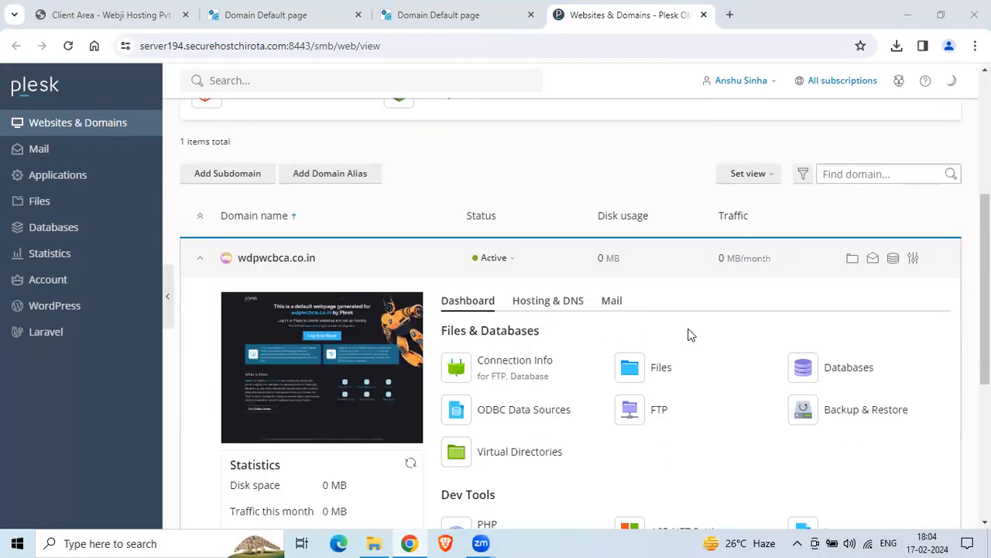
scroll(701, 331, down, 2)
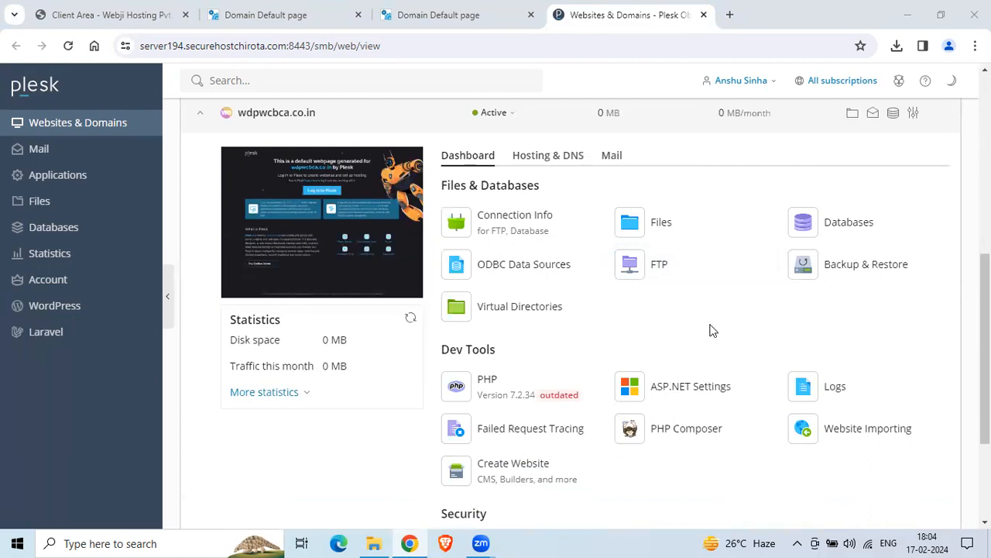
scroll(712, 330, up, 5)
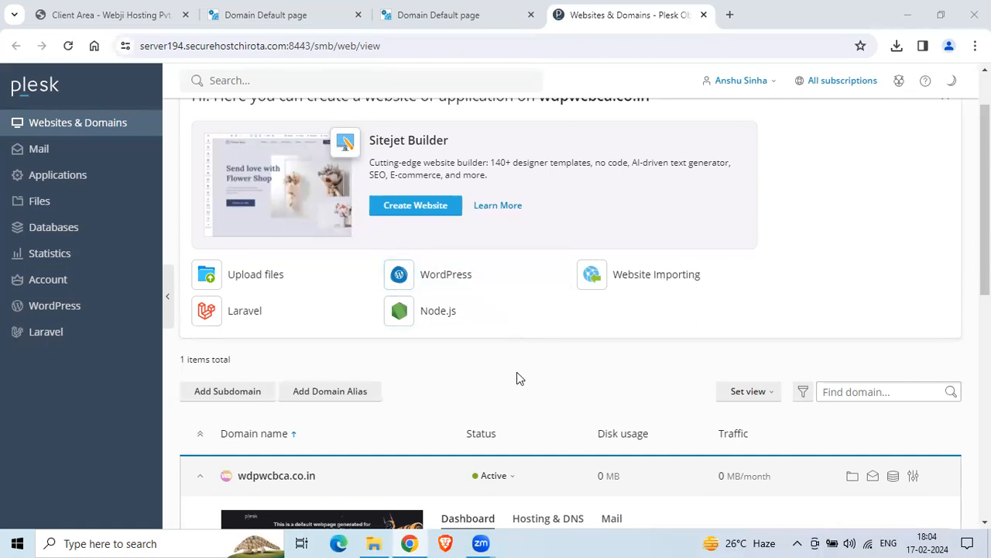
scroll(516, 371, up, 2)
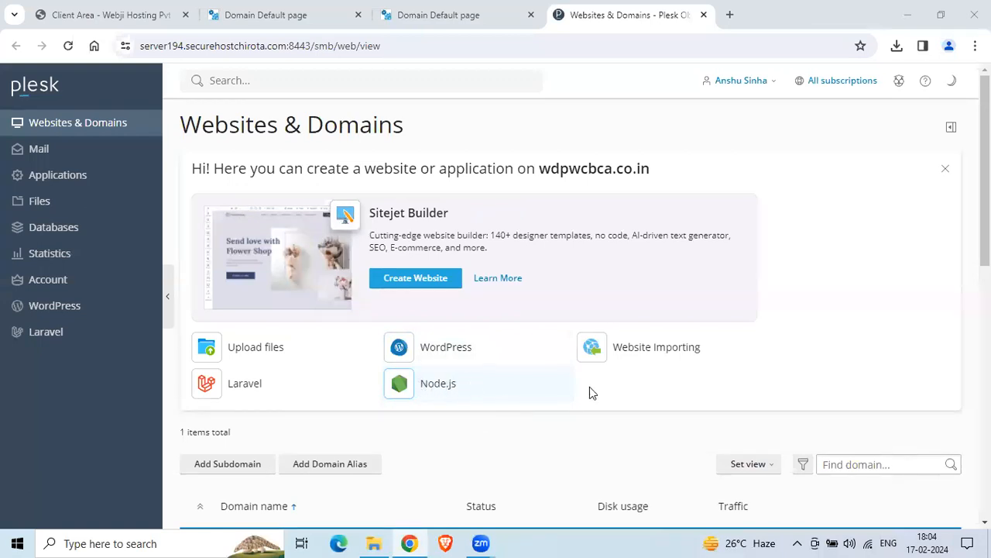
scroll(620, 380, down, 4)
scroll(619, 380, down, 3)
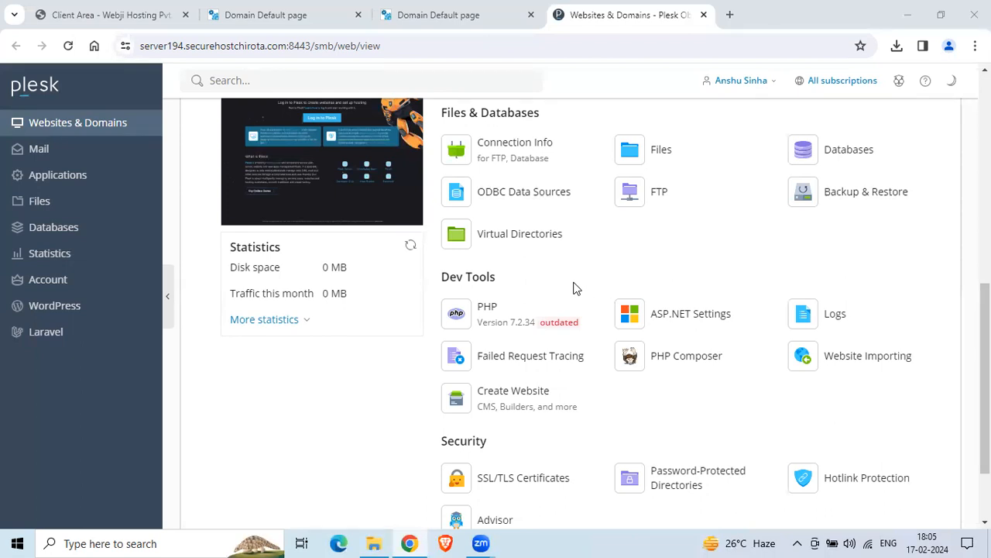
scroll(635, 291, up, 6)
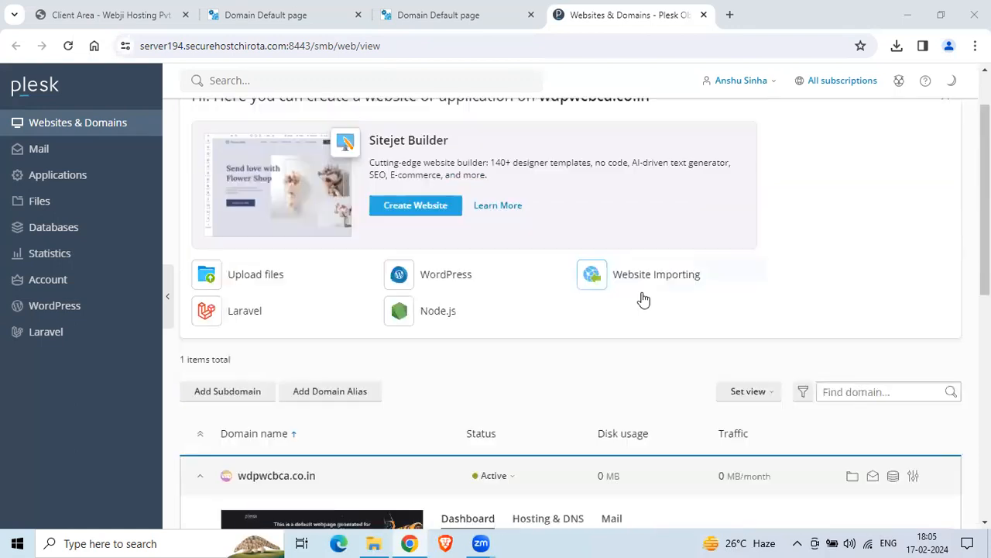
scroll(643, 300, up, 1)
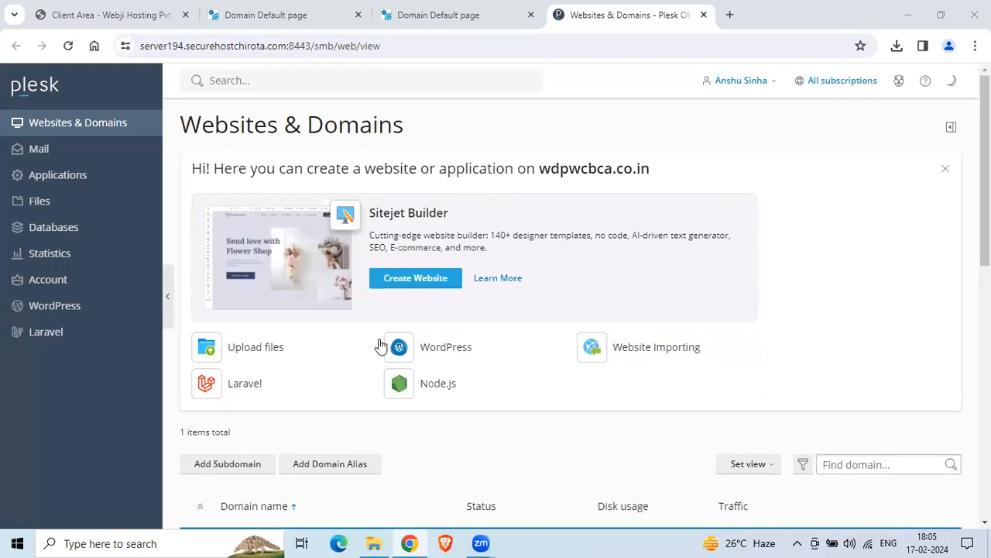
scroll(835, 351, down, 3)
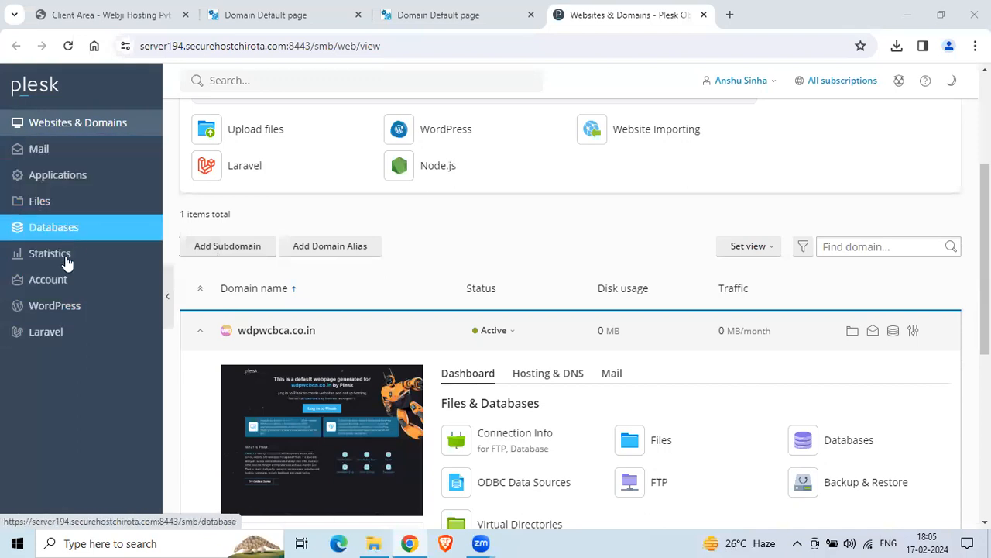
scroll(700, 338, down, 4)
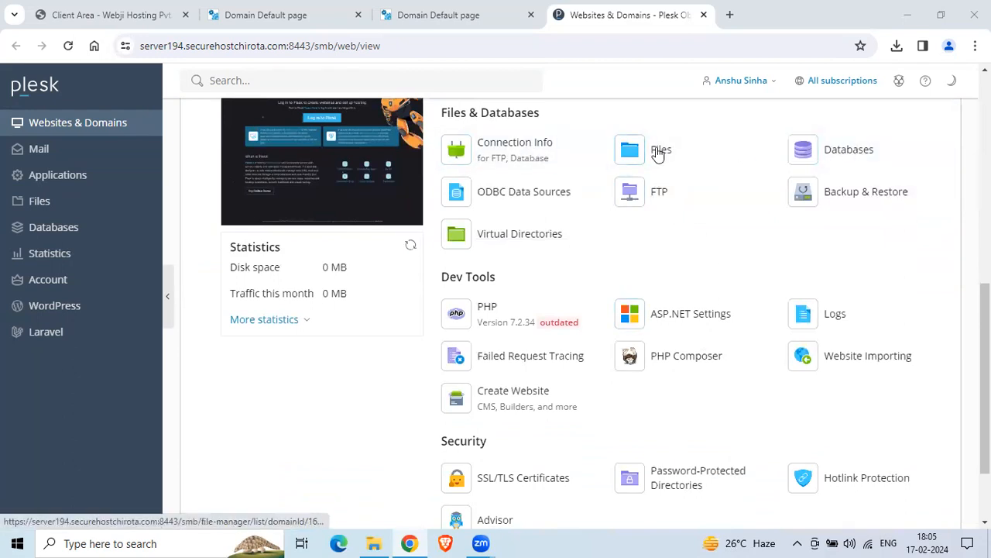
scroll(580, 255, up, 1)
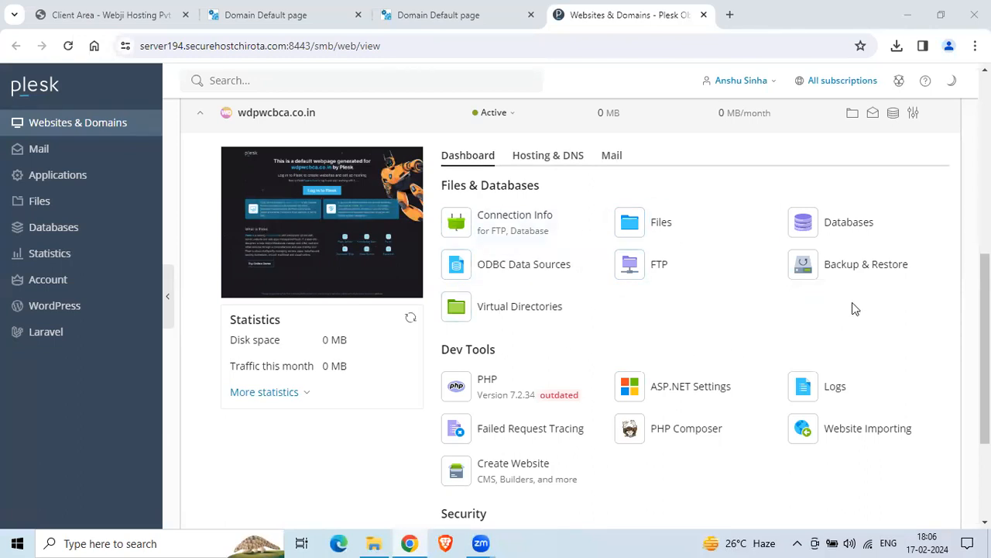
scroll(765, 333, down, 1)
scroll(766, 333, down, 3)
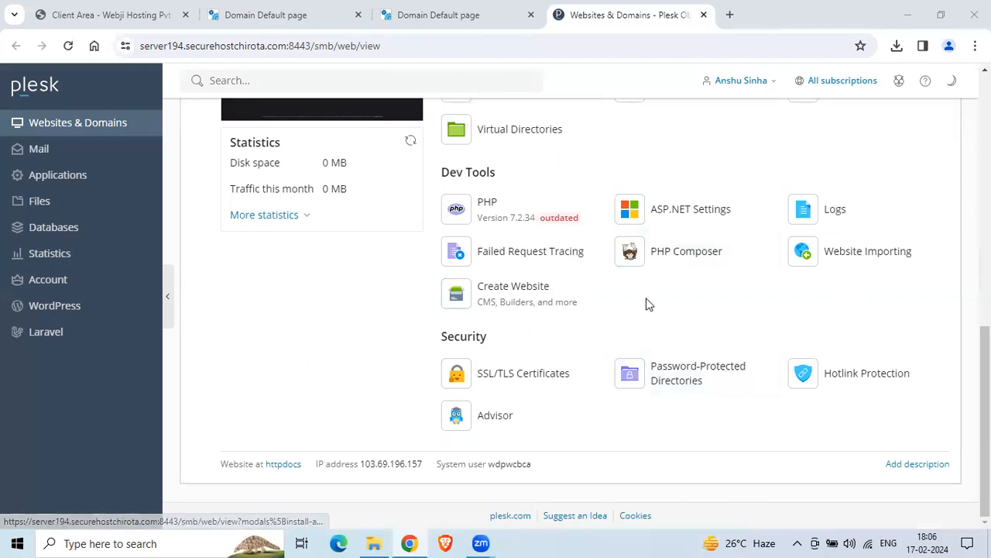
scroll(705, 352, up, 1)
scroll(704, 353, up, 3)
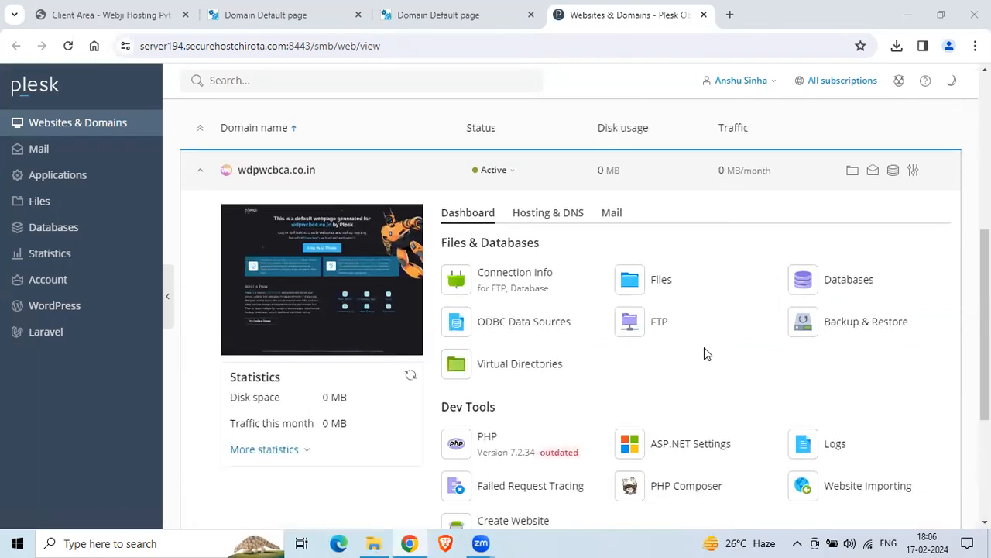
Review the hosting settings of wdpwcbca.co.in, including the Microsoft ASP.NET version choices, and close them without saving
click(556, 271)
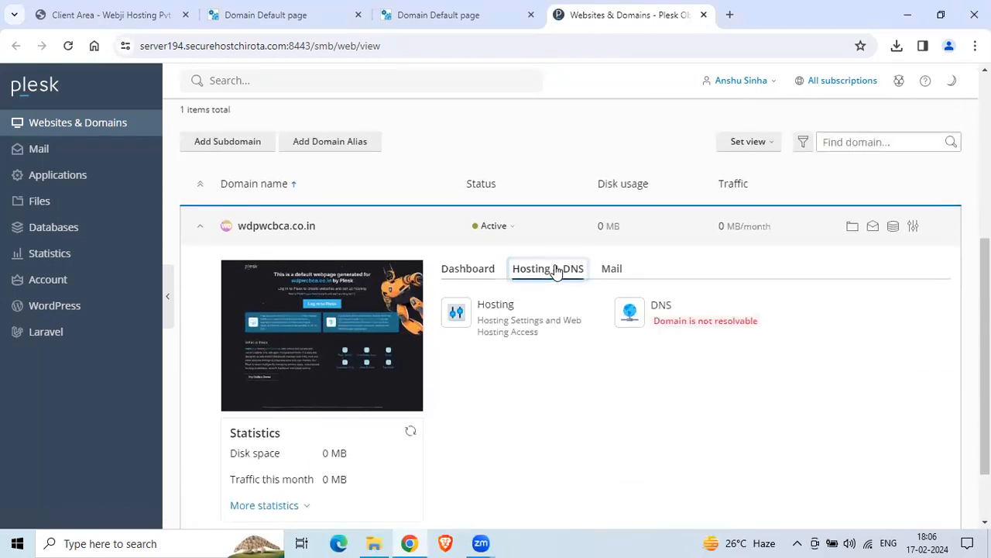
click(511, 323)
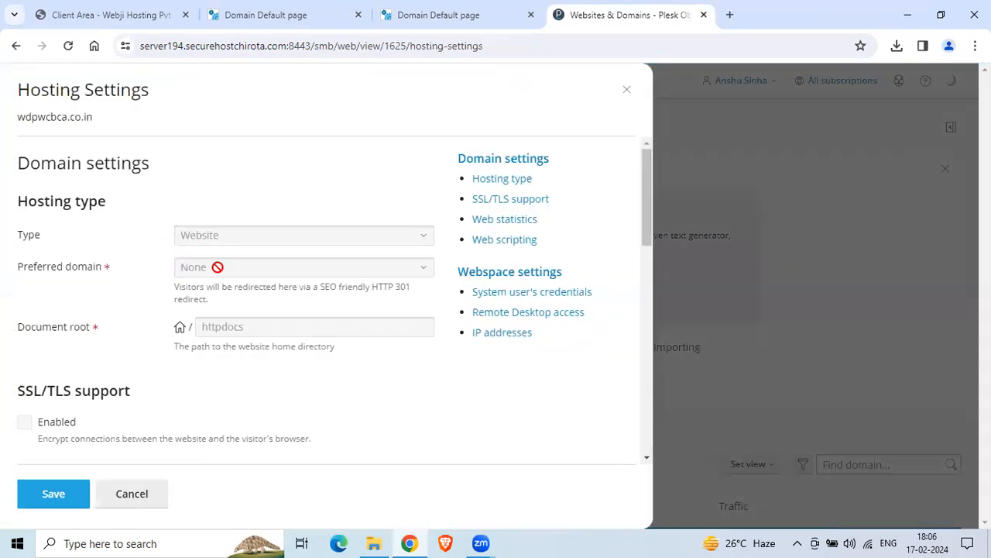
scroll(231, 361, down, 3)
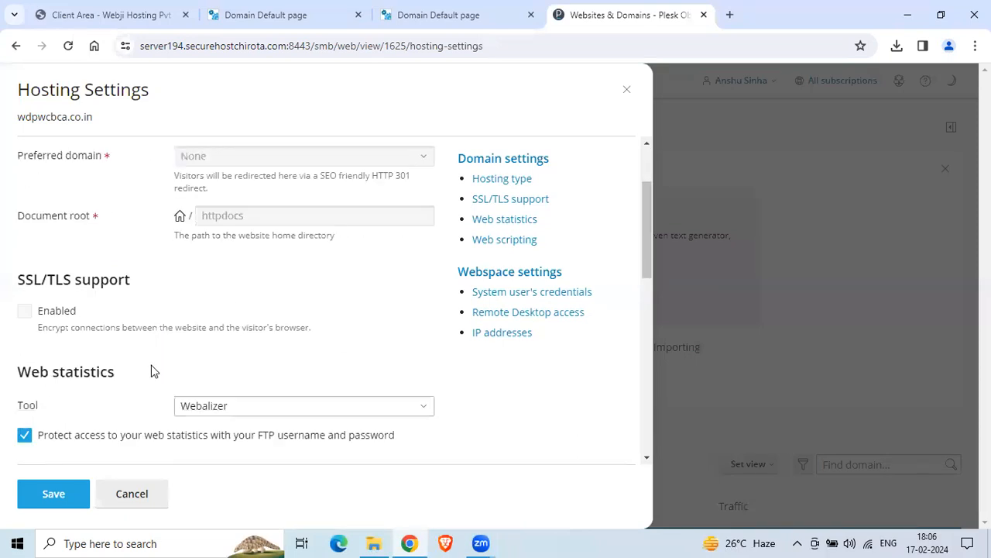
scroll(186, 316, down, 3)
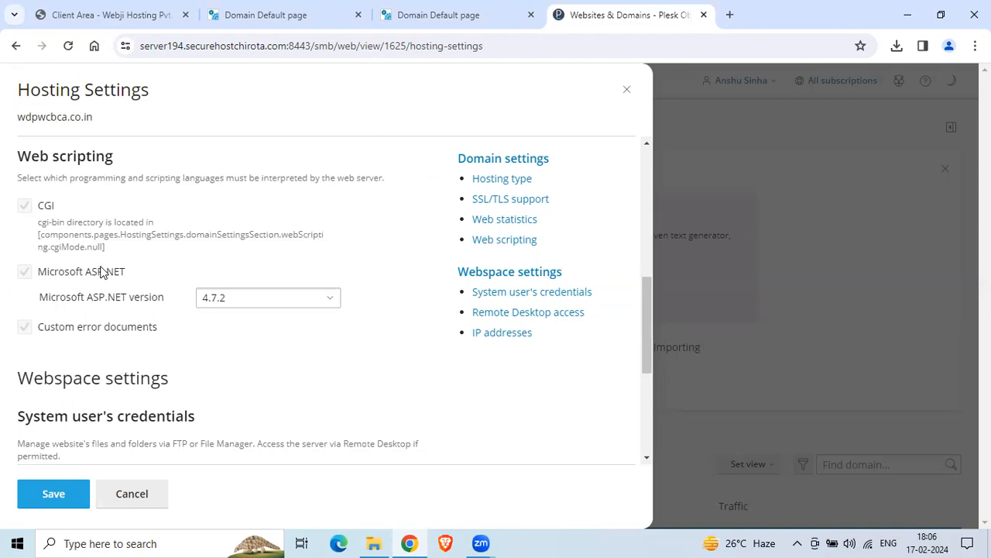
click(282, 304)
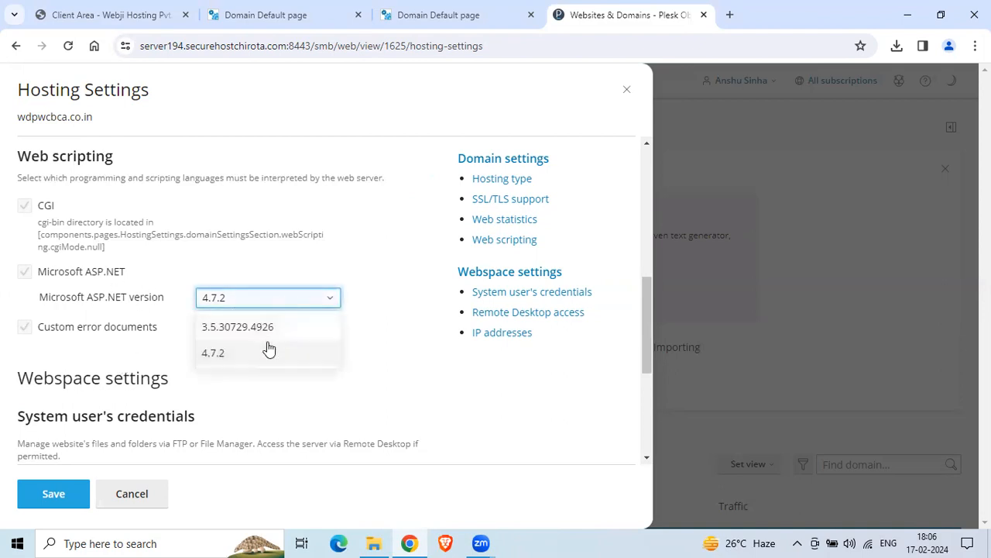
click(223, 356)
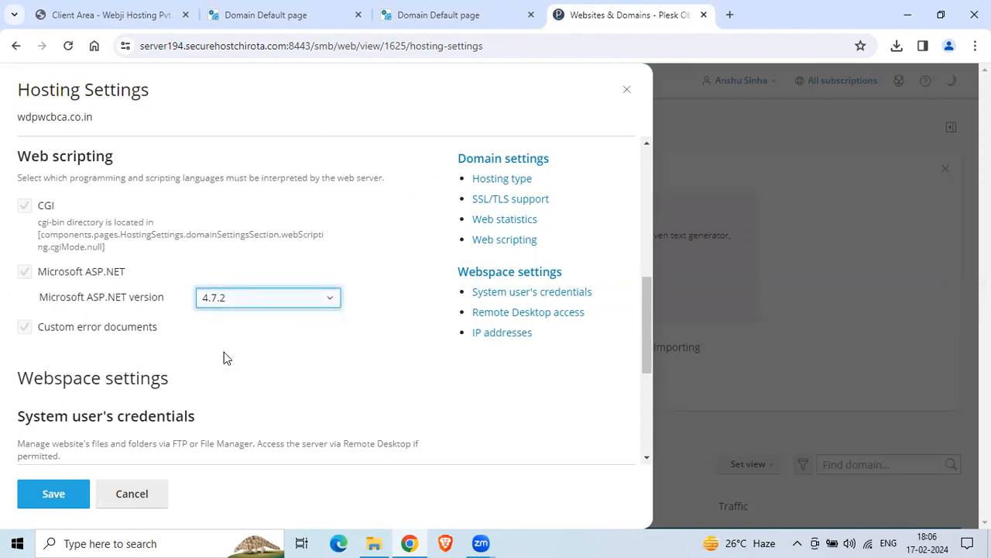
scroll(262, 372, down, 3)
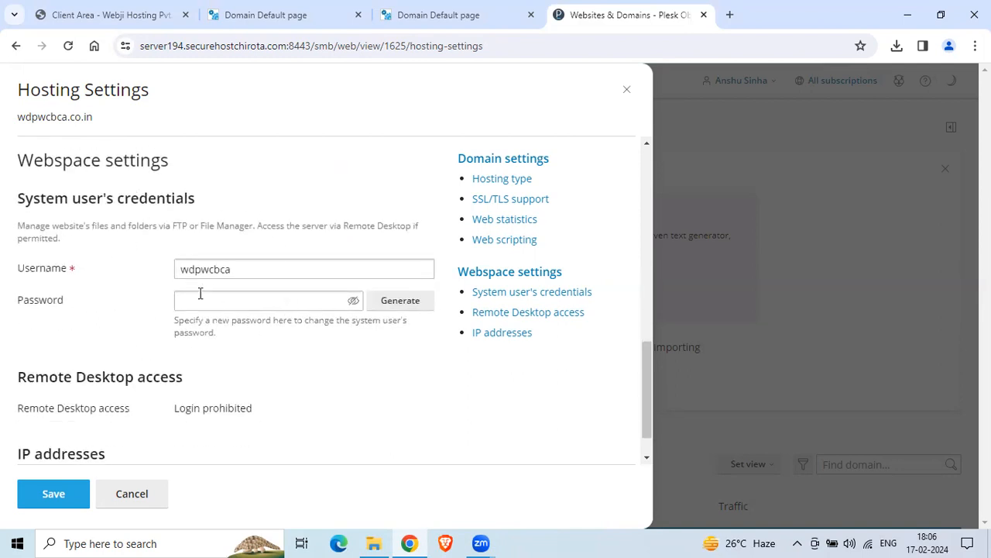
scroll(283, 360, down, 1)
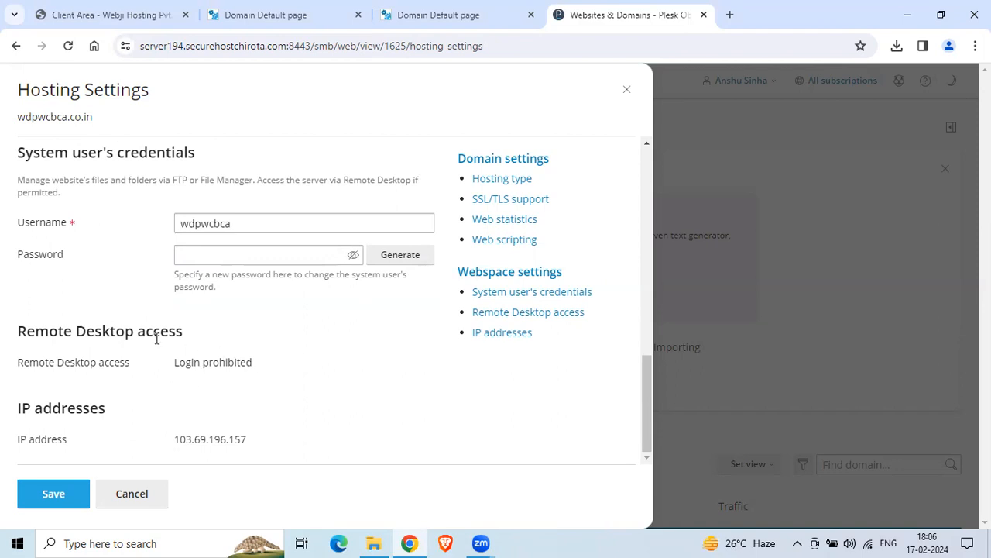
click(627, 93)
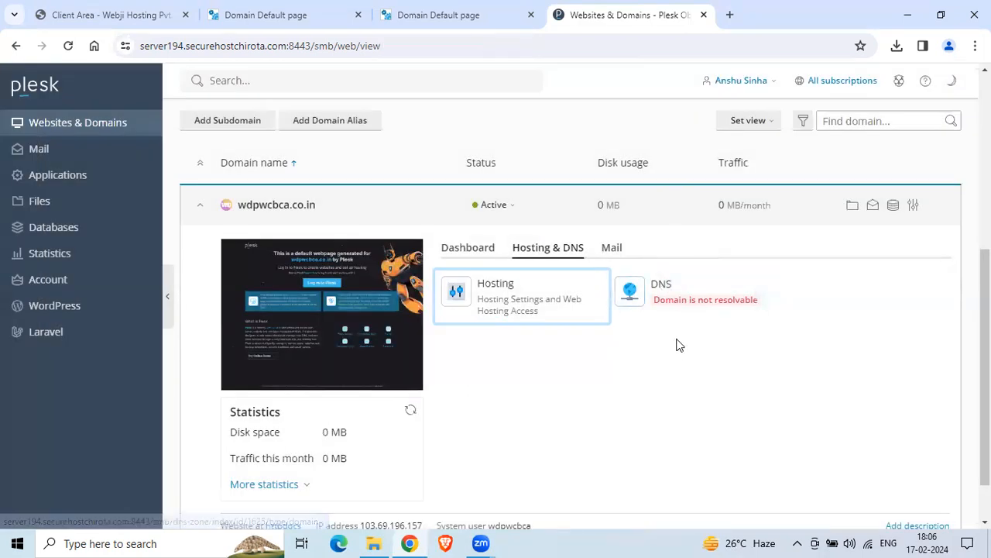
View the mail tools of wdpwcbca.co.in and return to the domain's dashboard
click(619, 250)
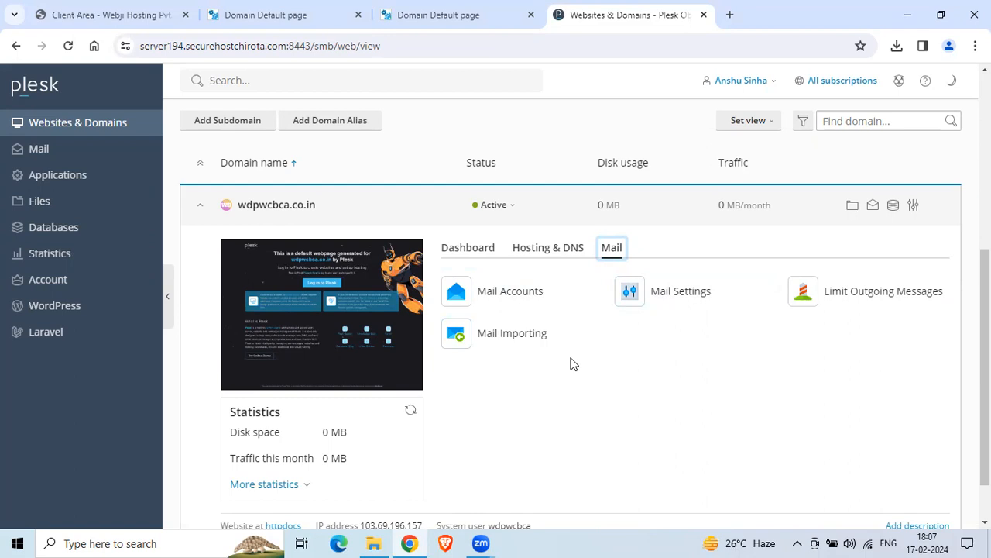
click(480, 255)
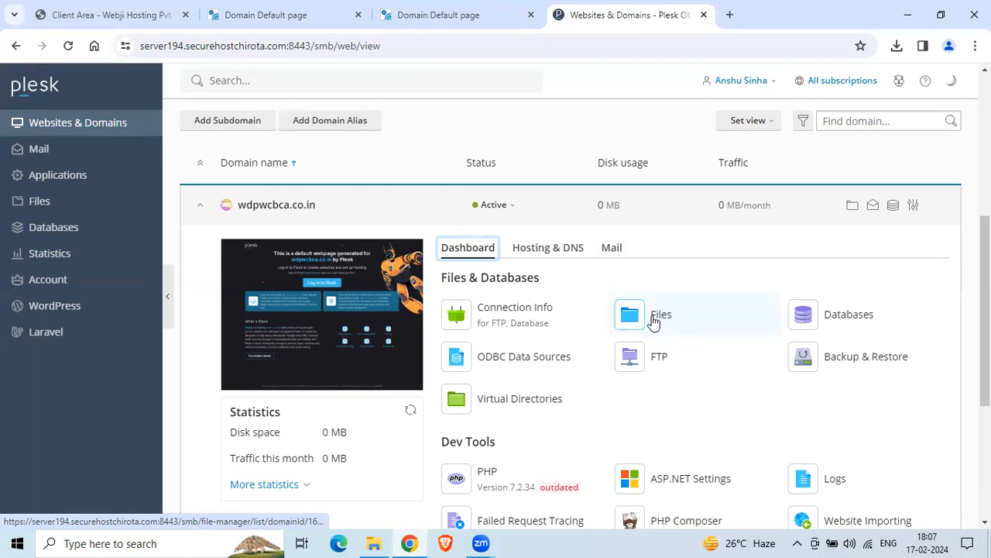
Open the file manager for wdpwcbca.co.in and close the duplicate browser tab of the domain's default page
click(650, 322)
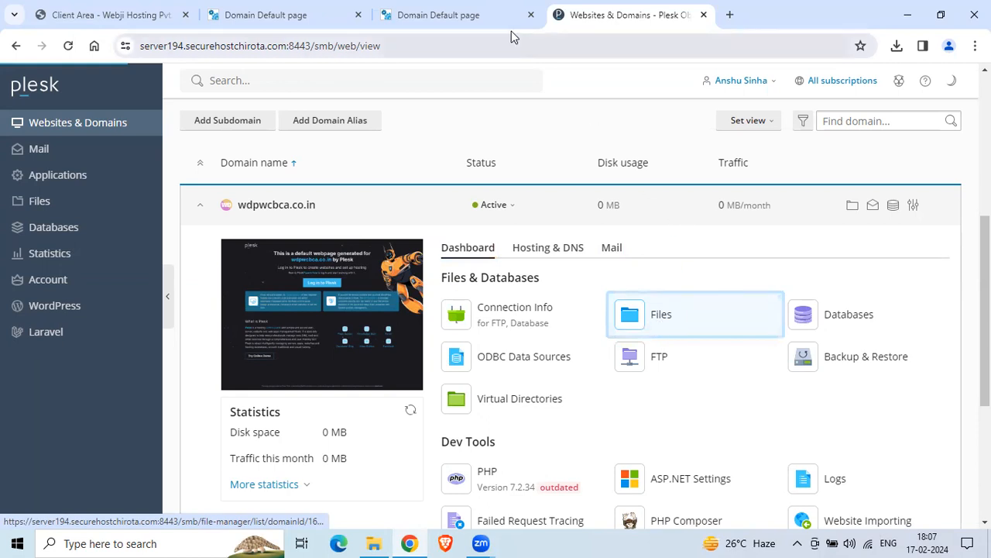
click(480, 15)
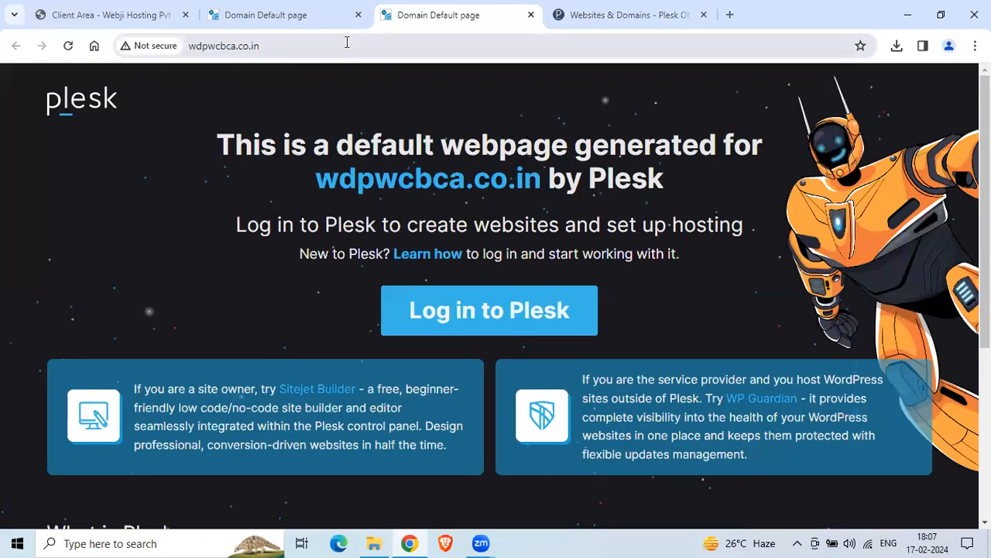
click(358, 15)
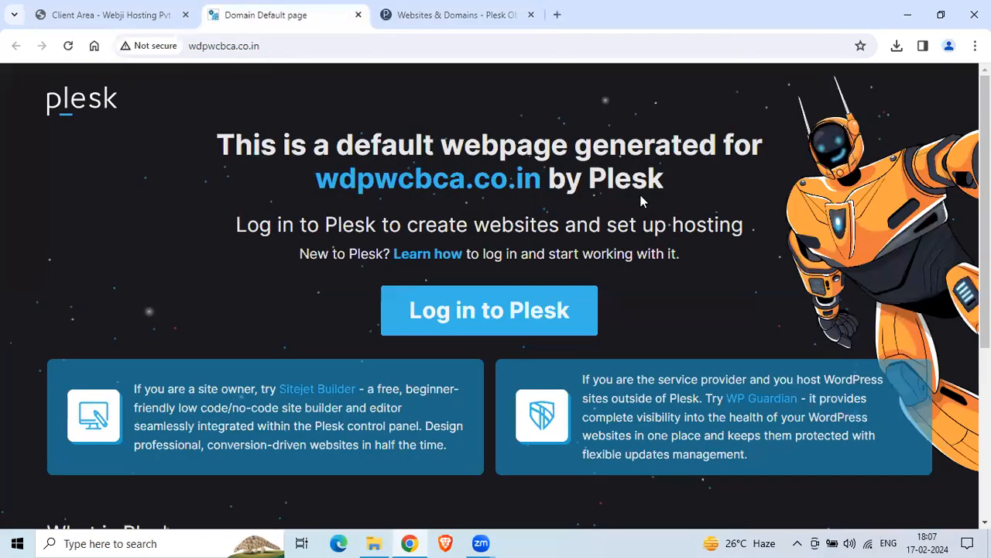
click(477, 19)
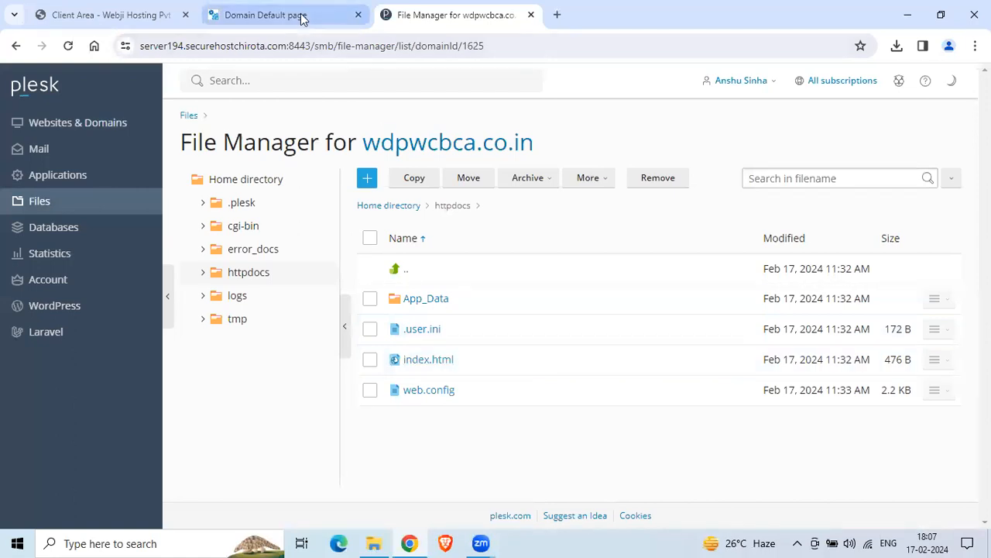
click(268, 15)
click(456, 18)
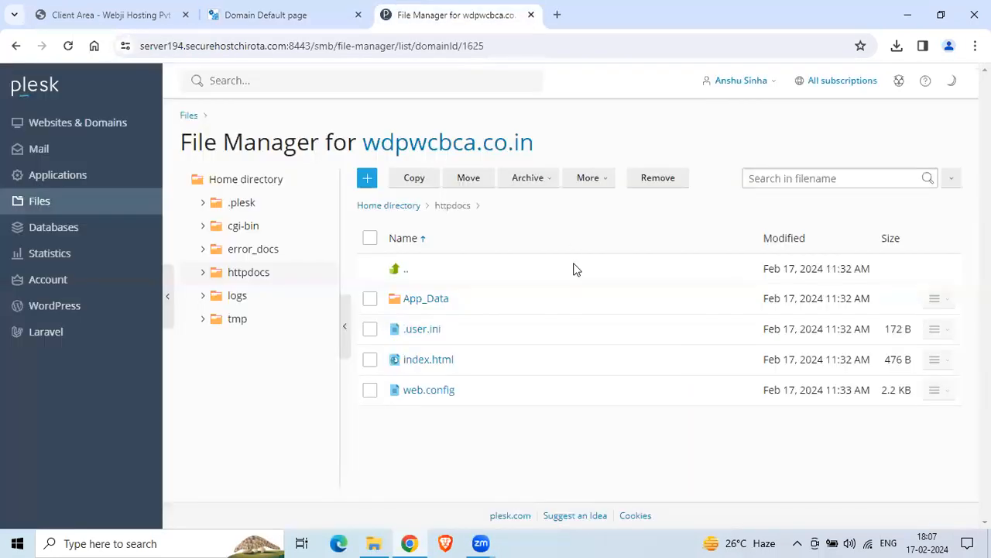
Minimize the browser, open the inner Project WBD (Group 1) folder from the desktop in File Explorer and select the Home Page file
click(908, 14)
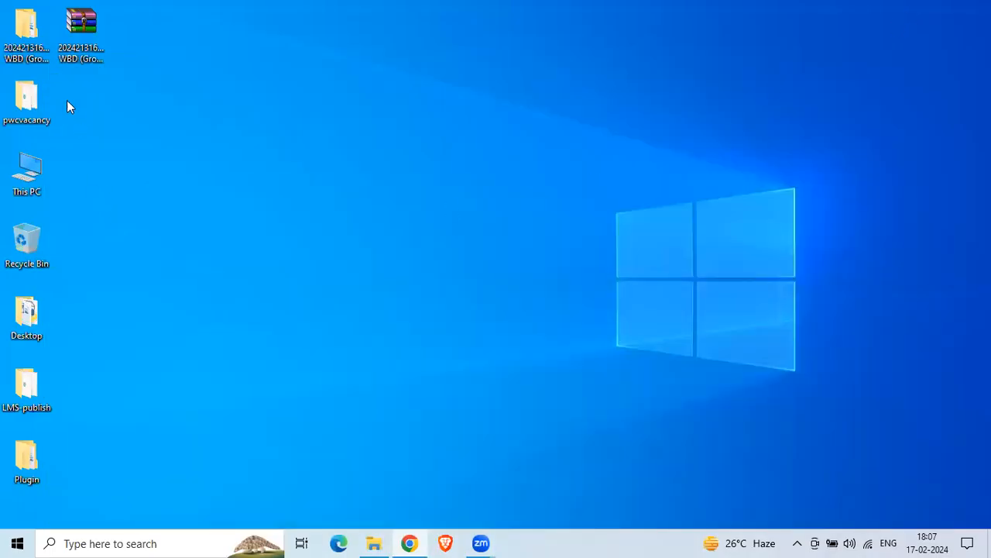
double_click(42, 38)
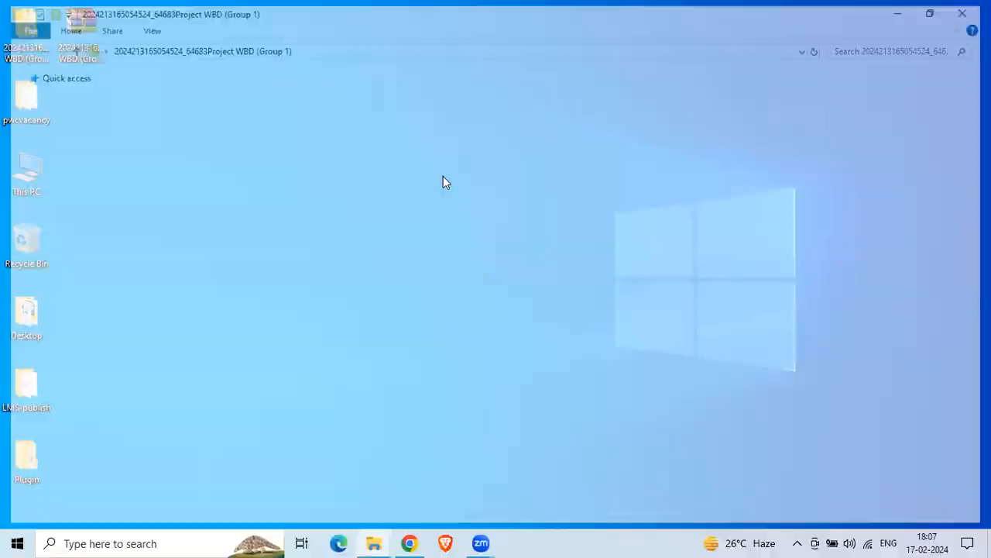
double_click(213, 93)
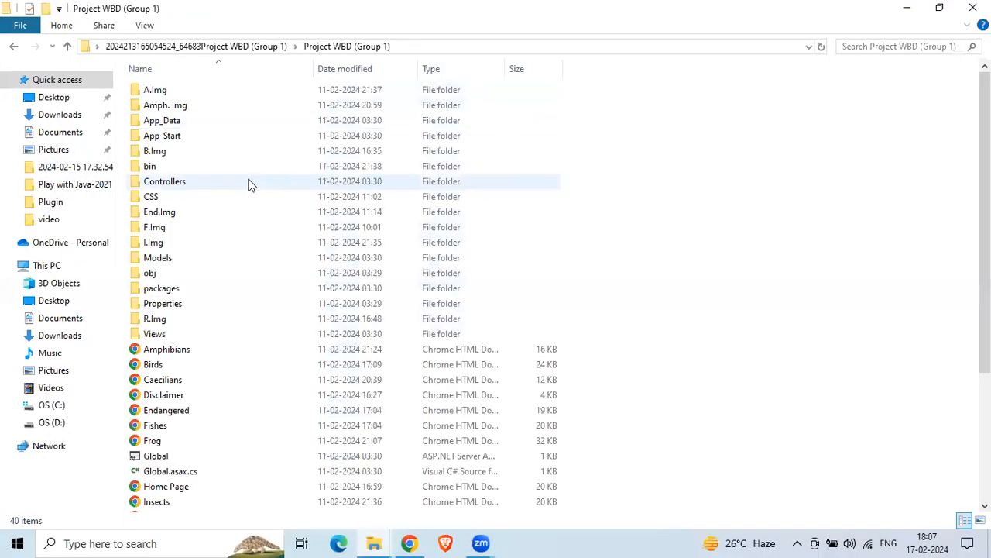
scroll(206, 457, down, 3)
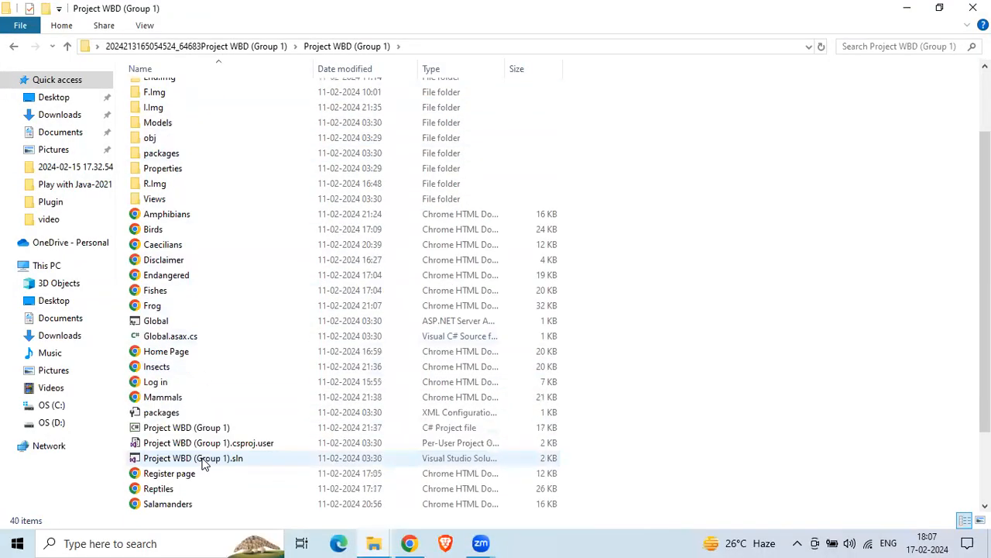
scroll(203, 462, down, 1)
click(185, 305)
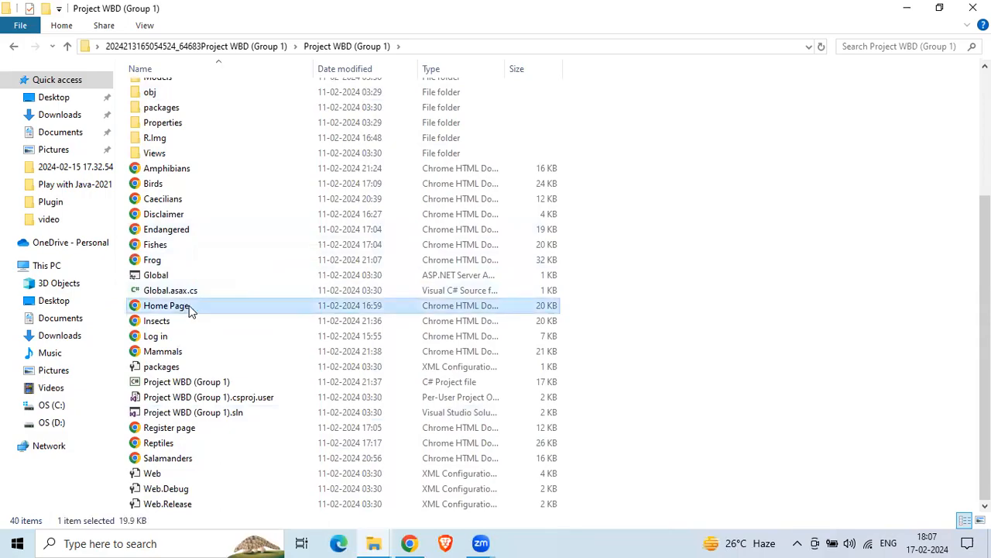
Preview the Home Page file in the browser, close its tab and minimize the open windows to reach the desktop
double_click(190, 308)
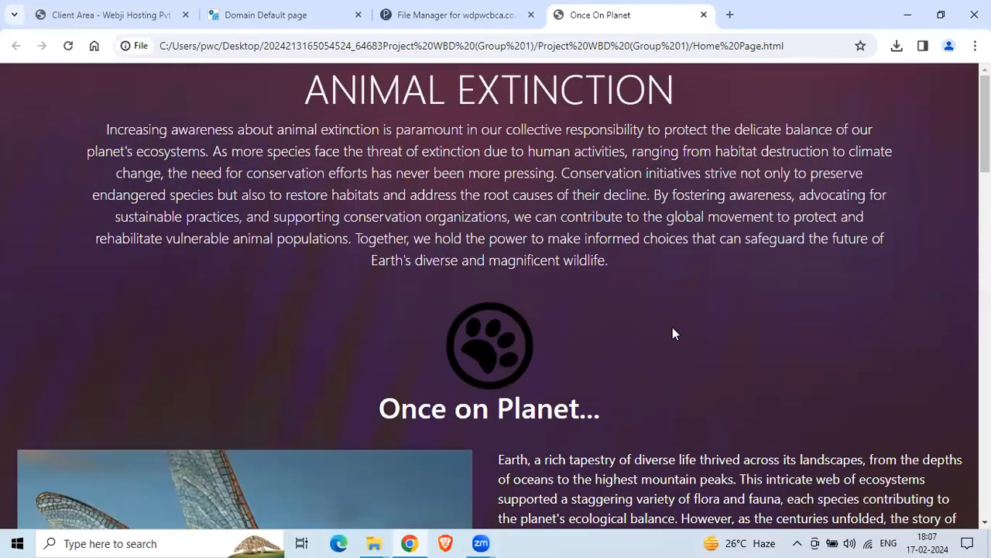
click(703, 14)
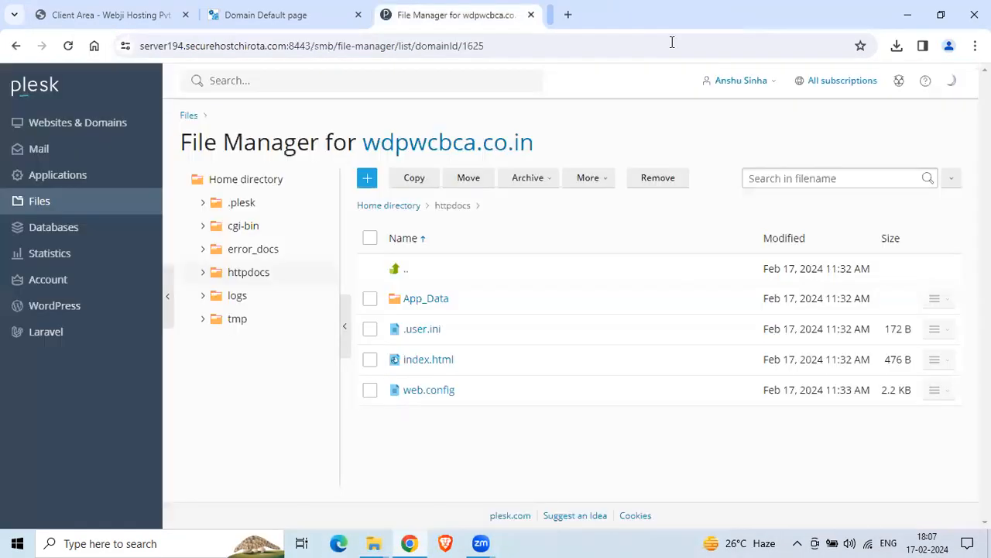
click(907, 15)
click(907, 8)
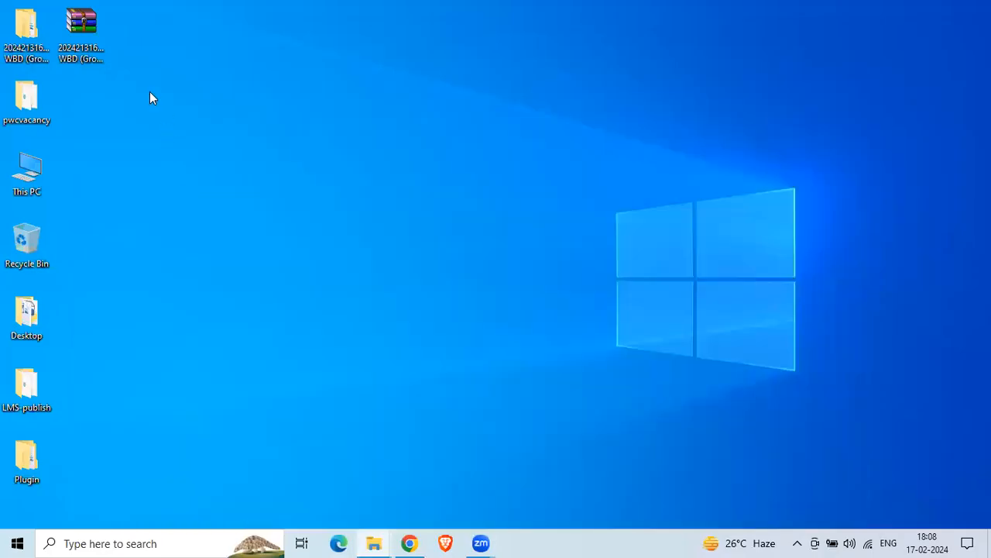
Rename the Project WBD (Group 1) ZIP archive on the desktop to gr1
click(99, 56)
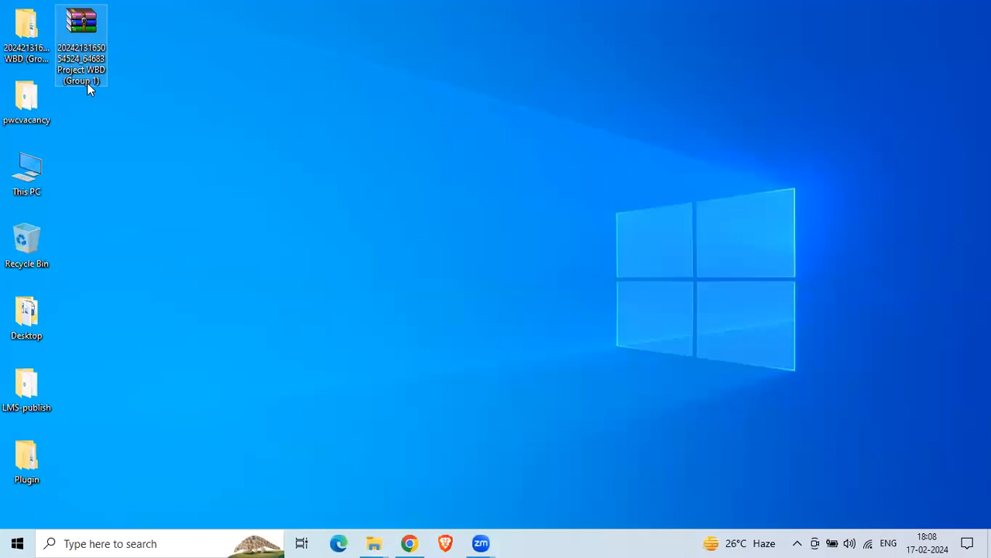
click(87, 83)
drag(100, 80, 57, 48)
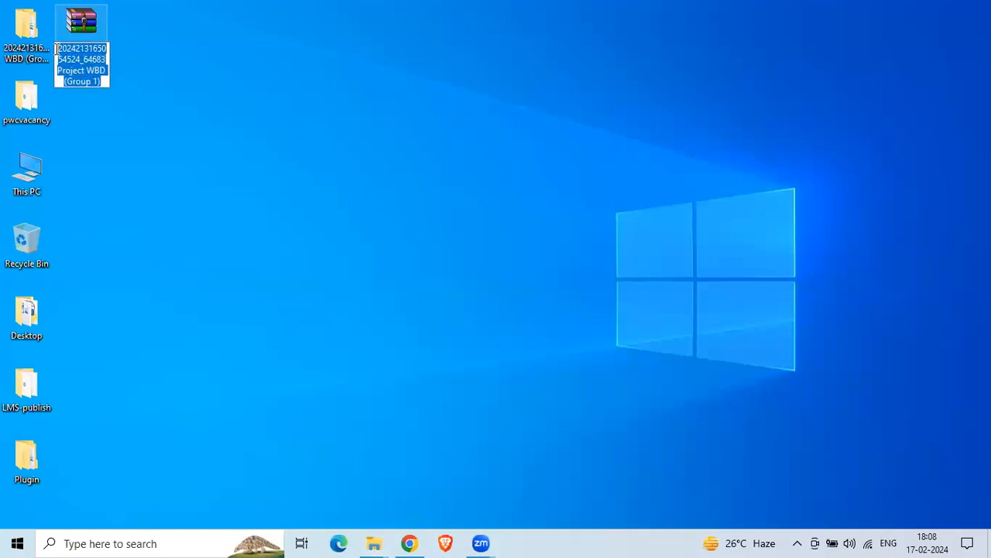
key(BackSpace)
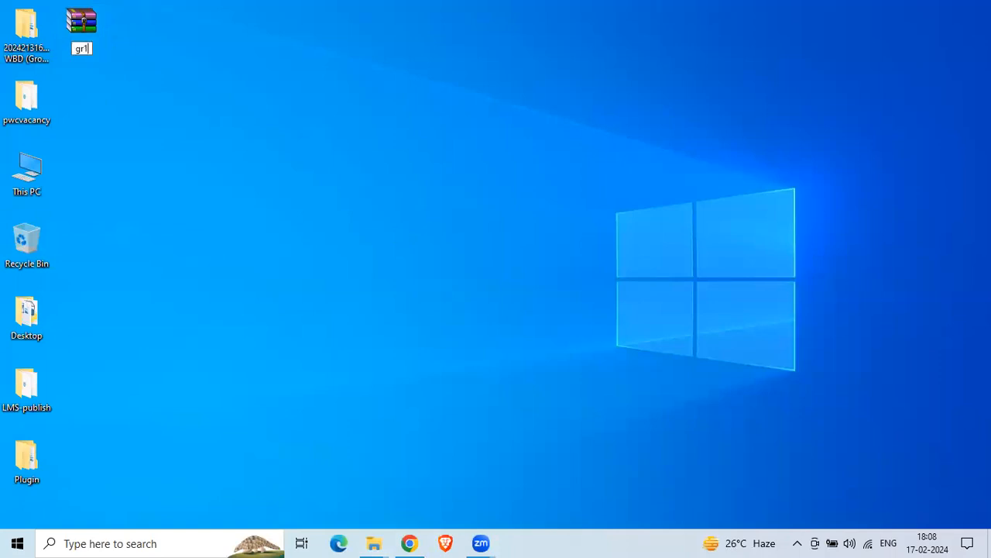
key(Return)
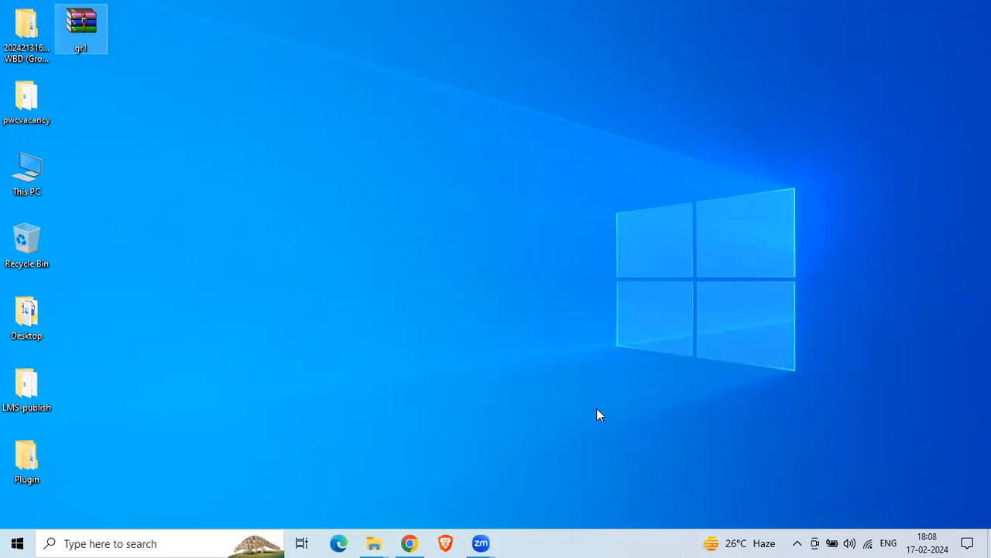
Return to the Plesk file manager in Chrome and upload the gr1 archive from the desktop into httpdocs
click(409, 543)
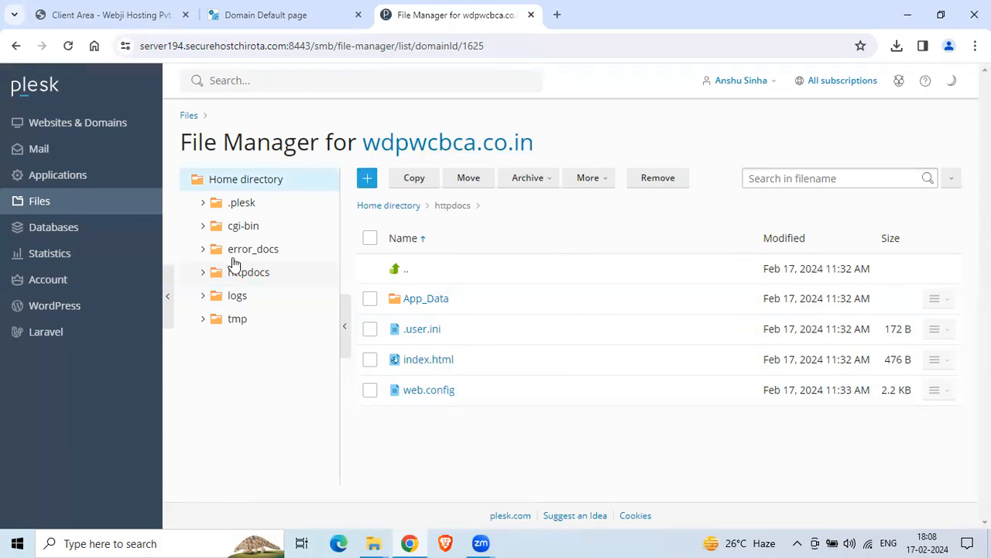
click(367, 181)
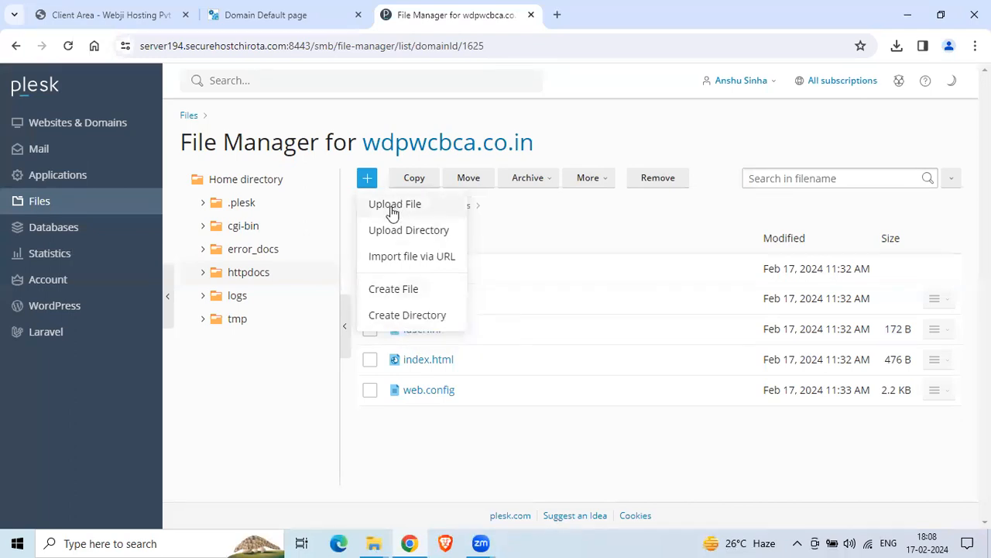
click(434, 232)
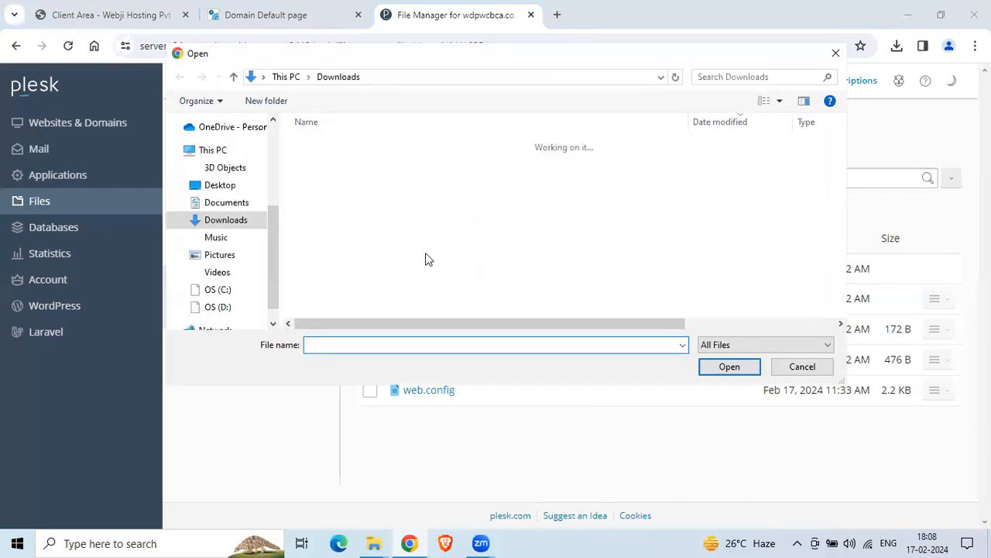
click(221, 186)
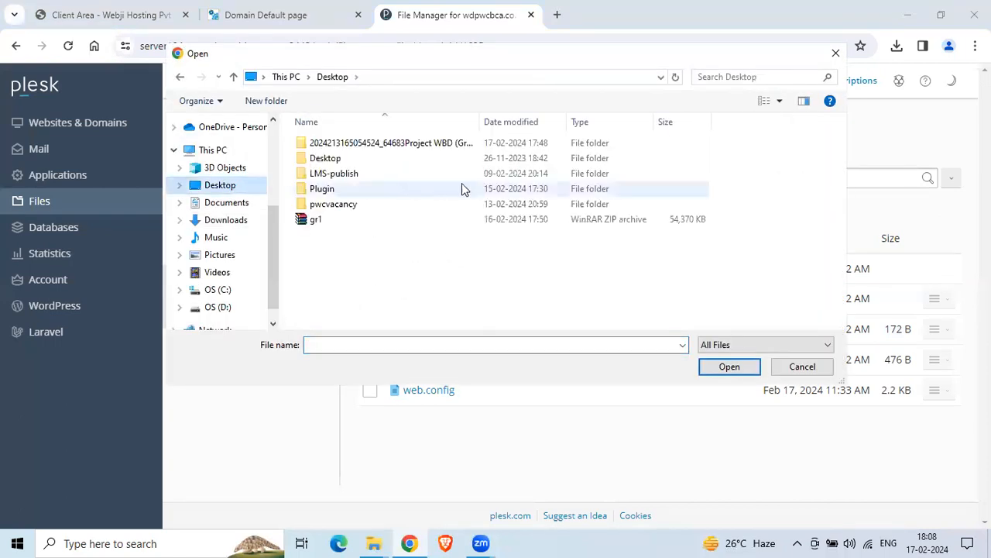
click(317, 220)
click(728, 369)
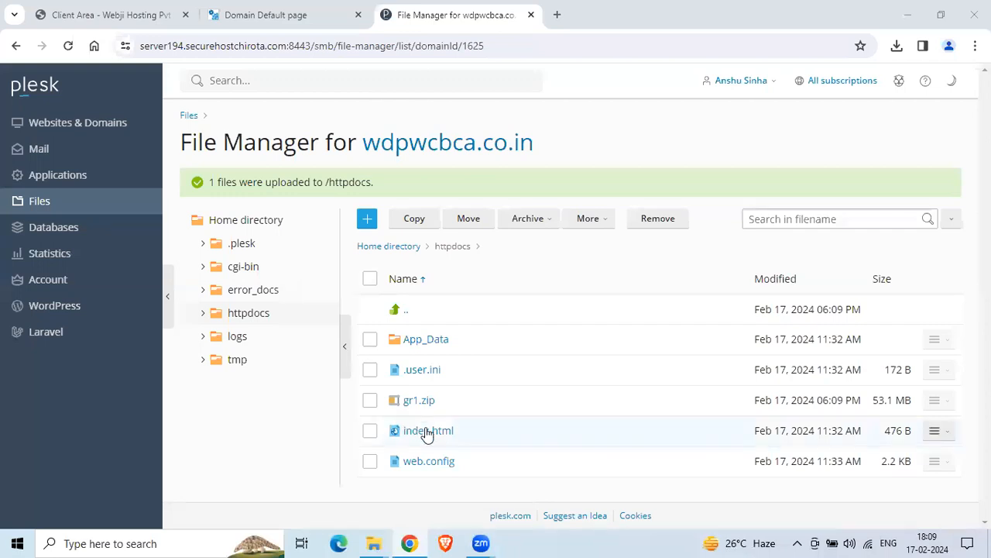
Extract gr1.zip into httpdocs with Replace existing files enabled
click(371, 400)
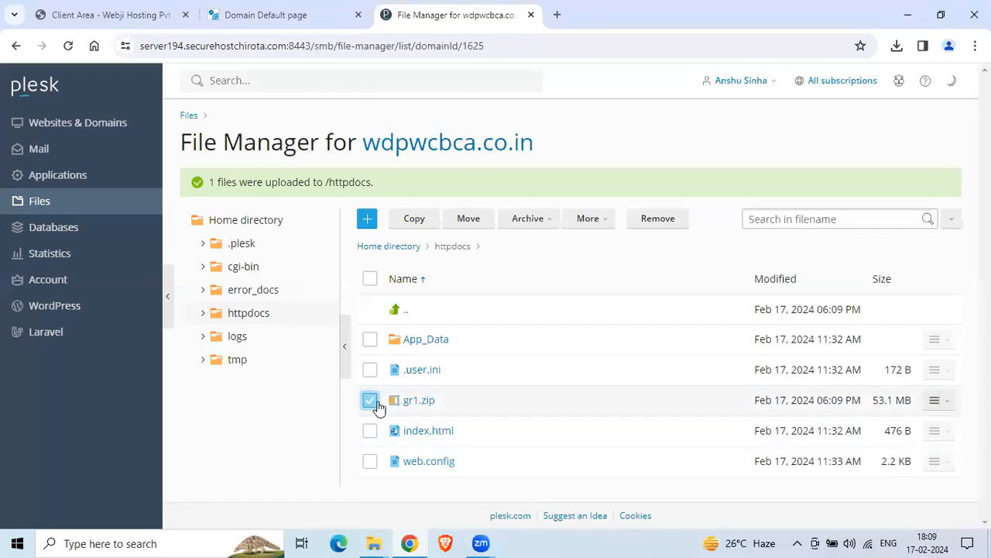
click(548, 226)
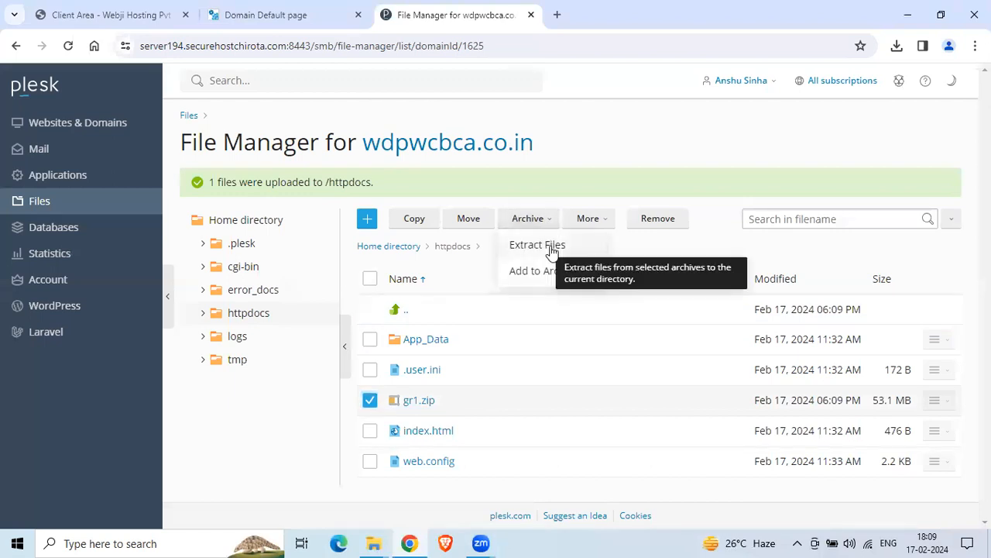
click(545, 245)
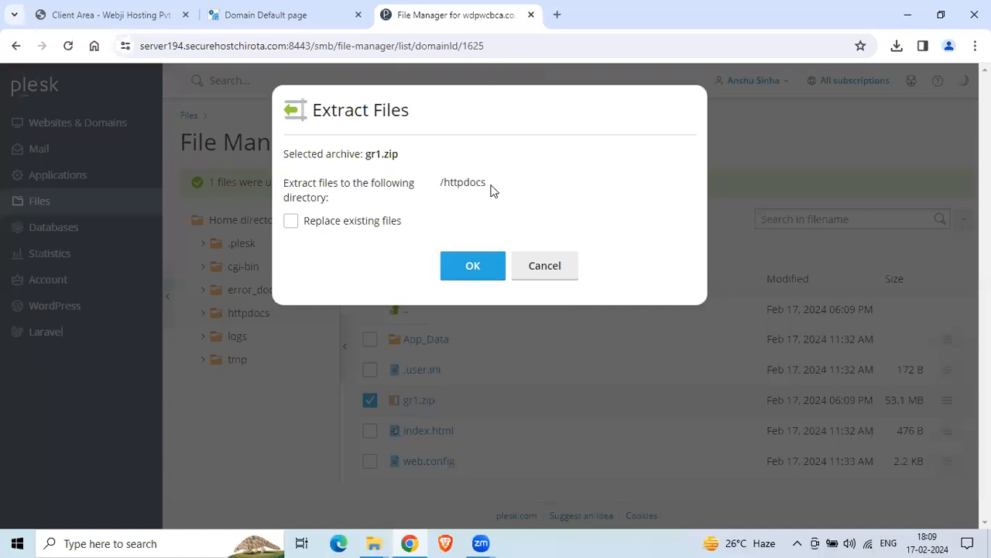
click(292, 221)
click(467, 274)
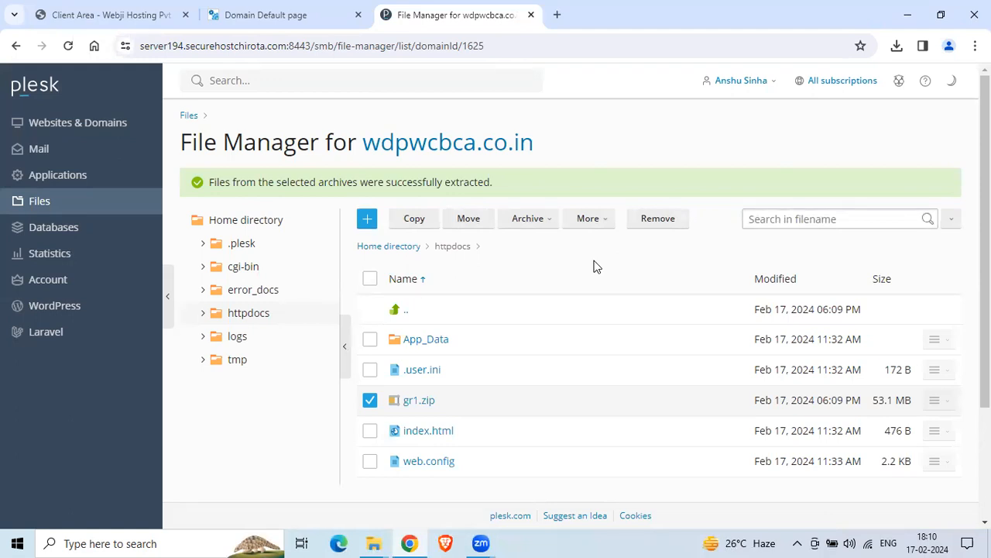
Open the extracted Project WBD (Group 1) folder in httpdocs and look through its contents
scroll(577, 399, down, 3)
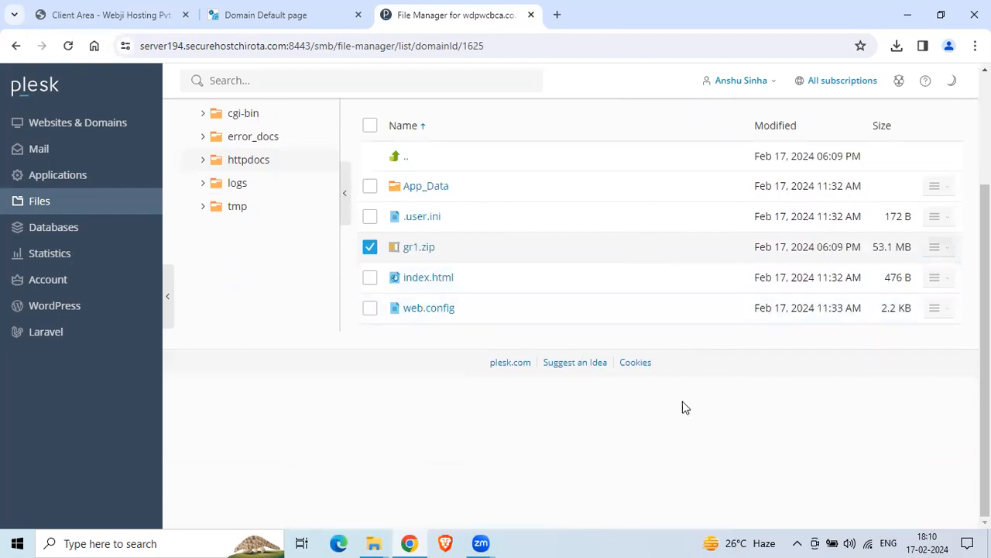
scroll(679, 401, up, 3)
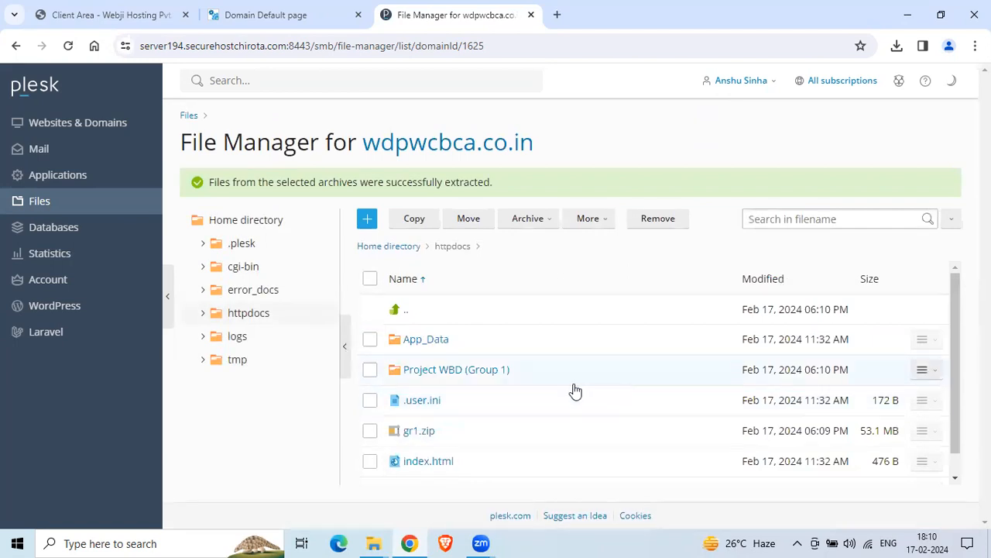
scroll(576, 394, down, 1)
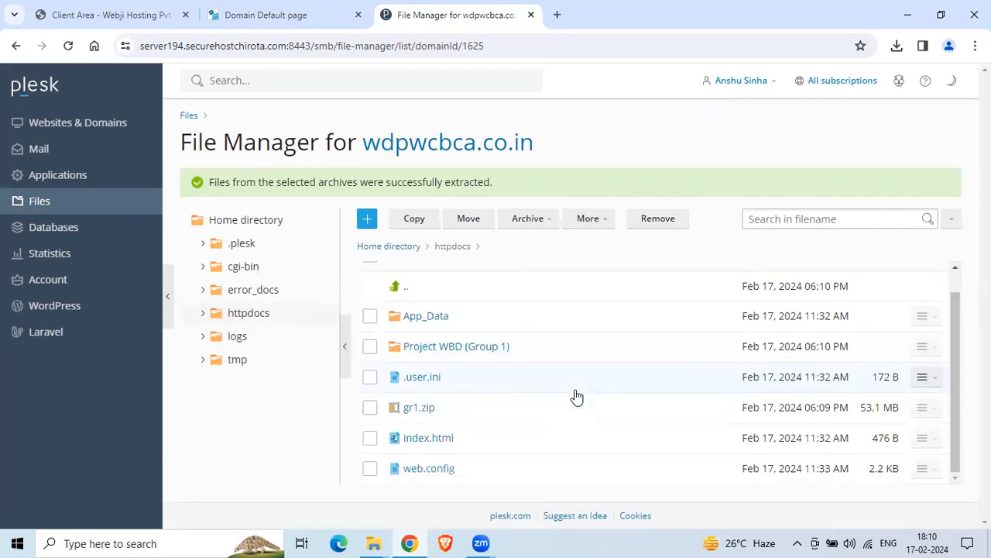
click(426, 348)
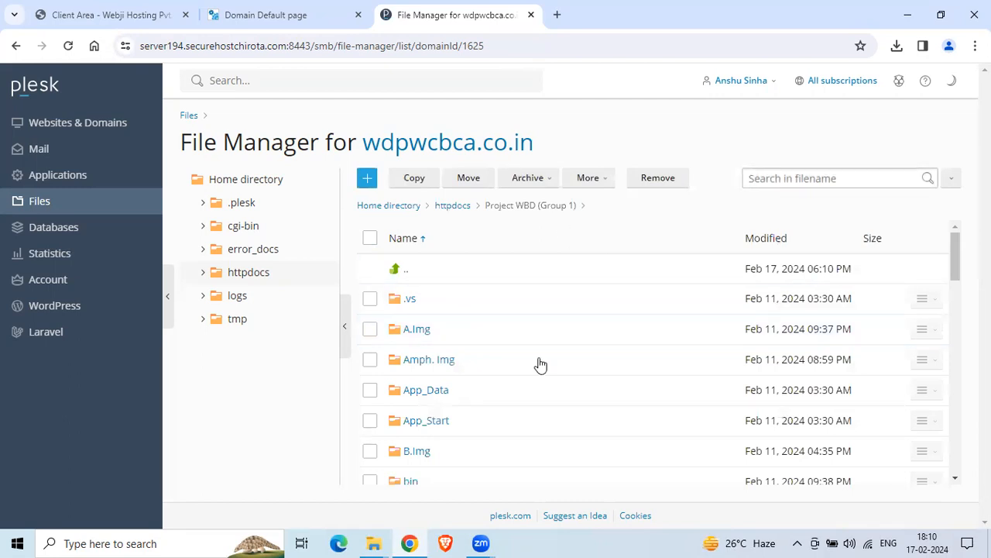
scroll(537, 365, down, 15)
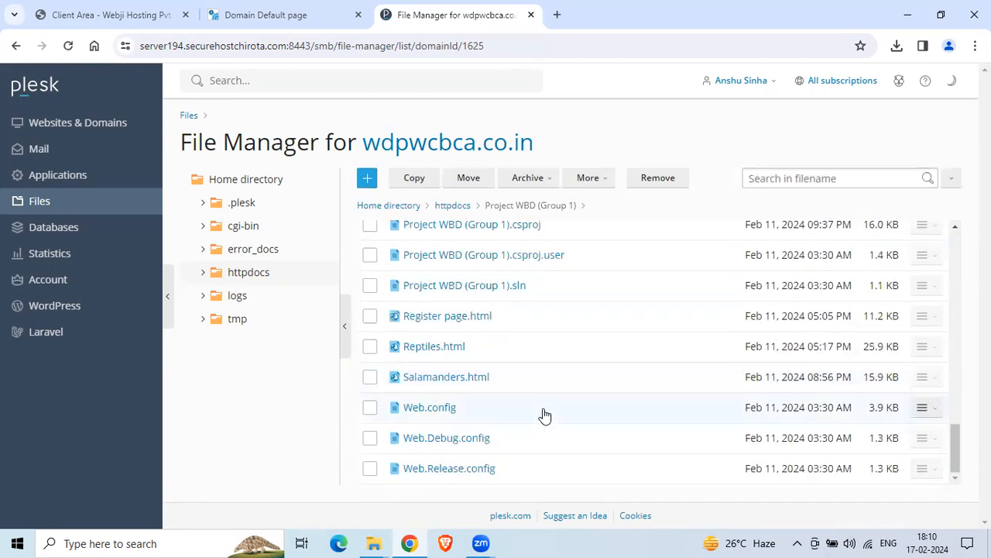
scroll(544, 415, up, 15)
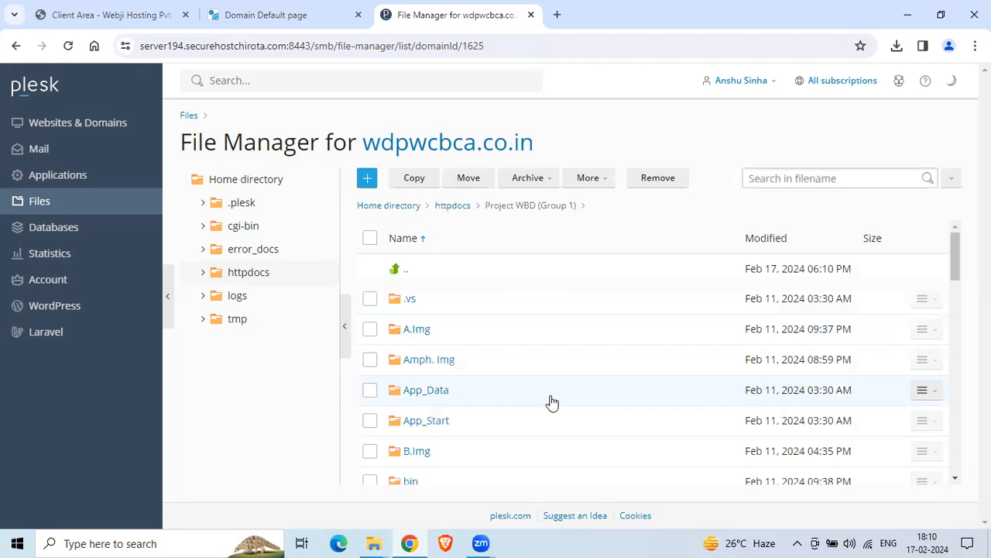
Move all files and directories of the Project WBD (Group 1) folder into httpdocs, without replacing existing files
click(369, 238)
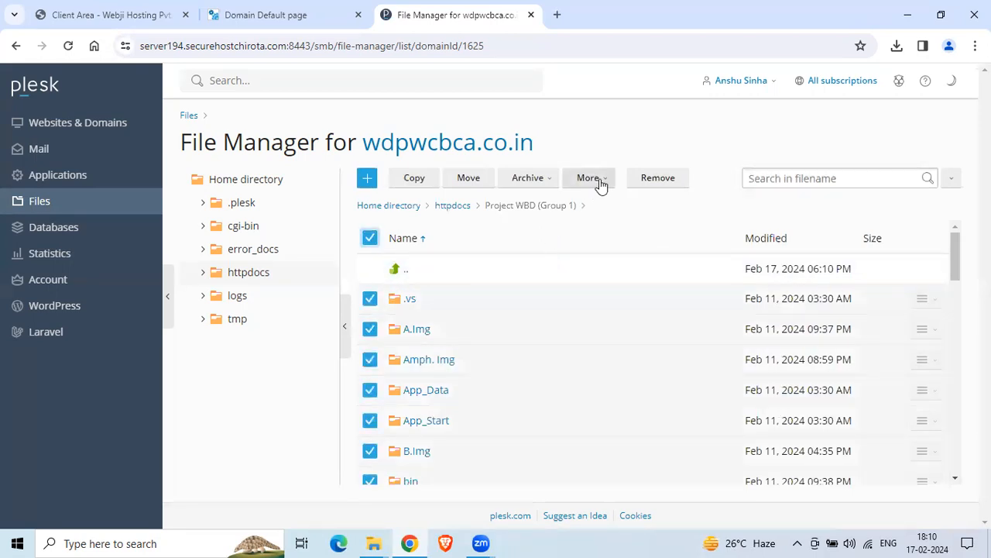
click(471, 179)
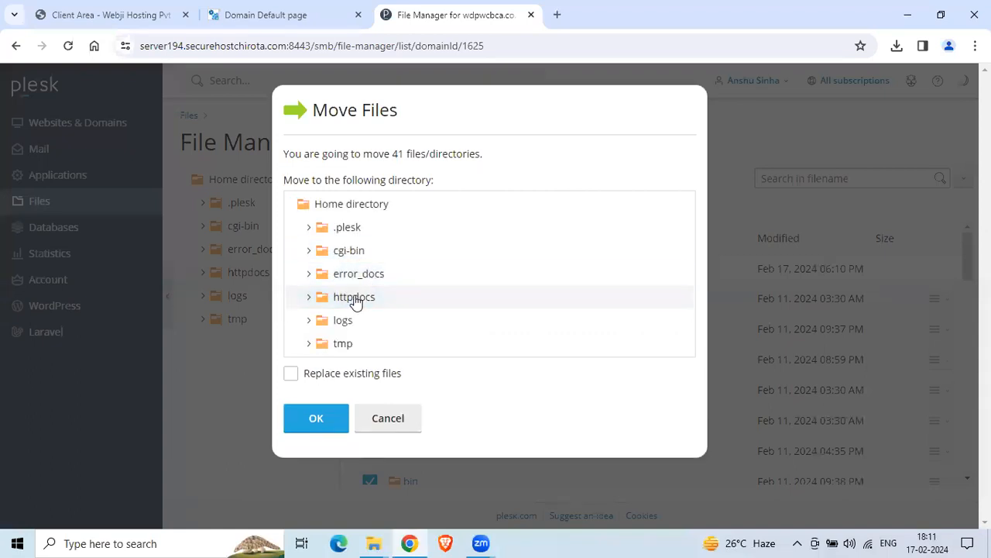
click(318, 299)
click(324, 420)
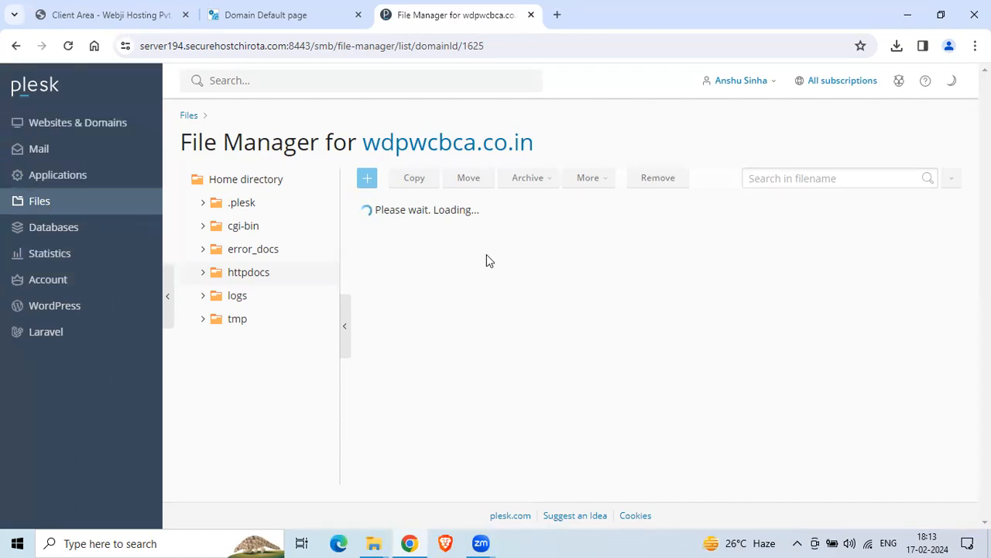
View the wdpwcbca.co.in page in its browser tab while the move runs and return to the file manager
click(325, 177)
click(279, 16)
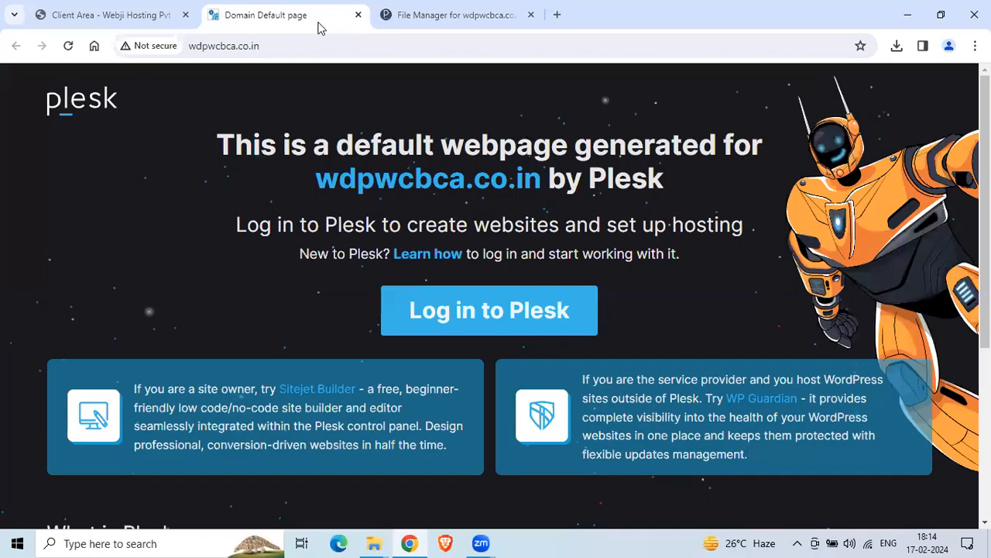
click(333, 44)
click(335, 44)
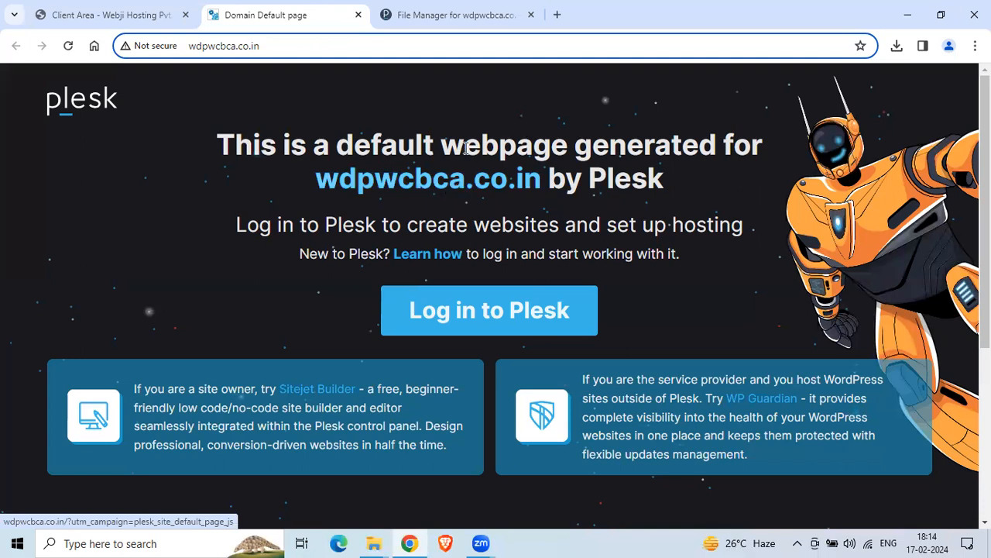
click(473, 18)
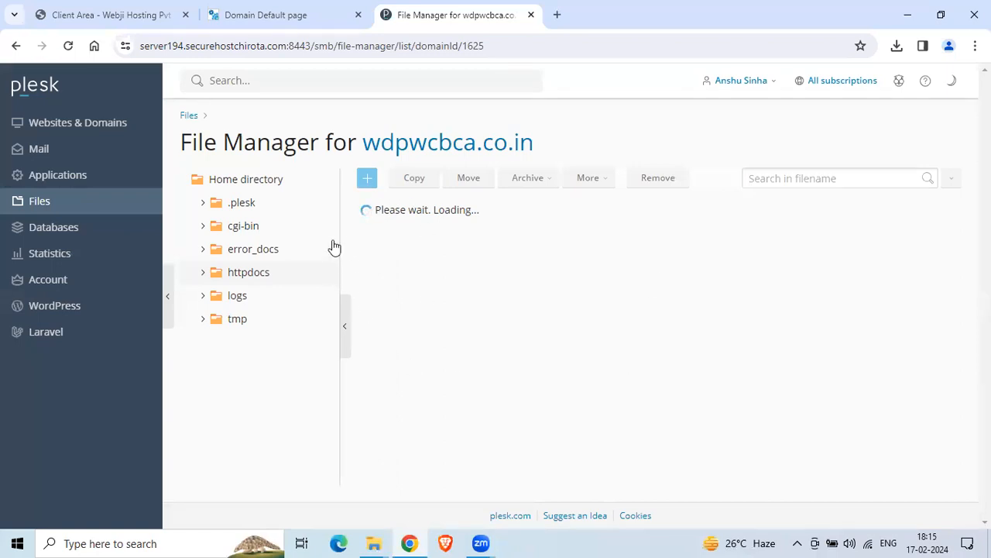
click(345, 339)
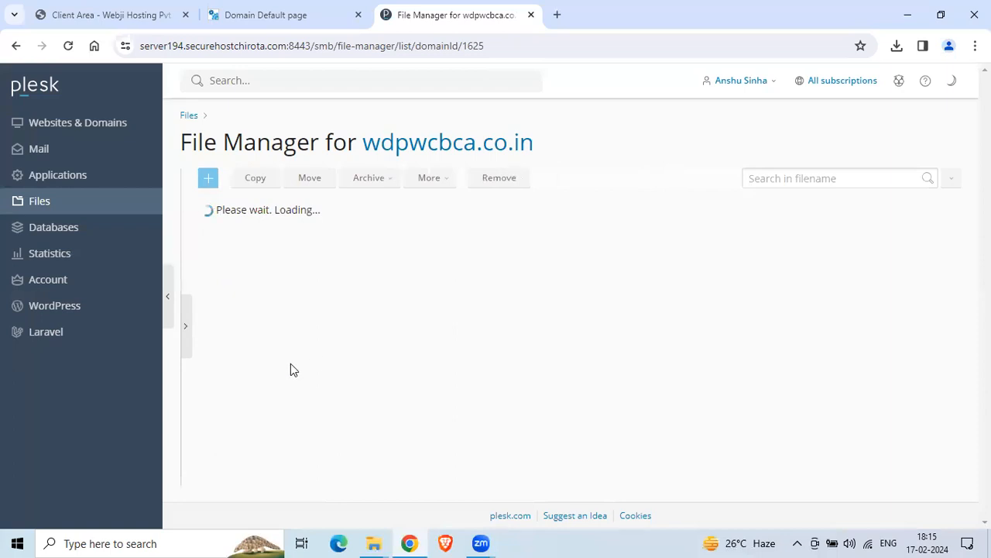
click(186, 329)
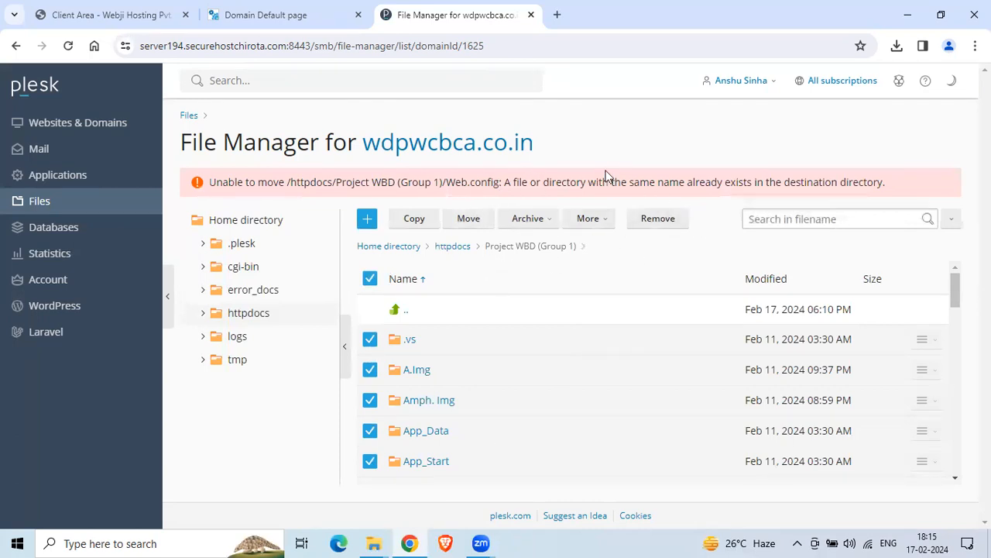
Check which items are left in the Project WBD (Group 1) folder and go back up to httpdocs
scroll(607, 346, down, 2)
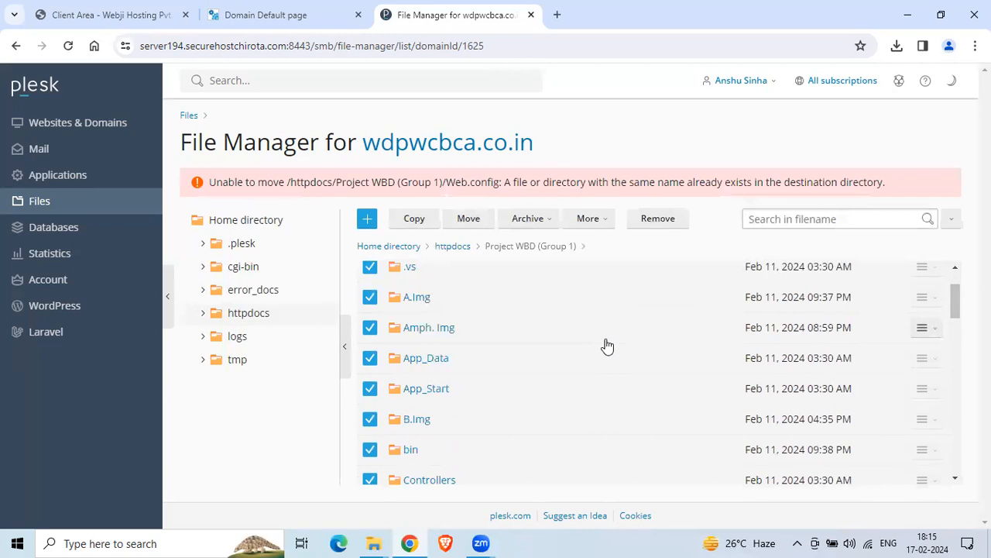
scroll(608, 346, up, 2)
scroll(609, 403, down, 15)
scroll(615, 398, up, 2)
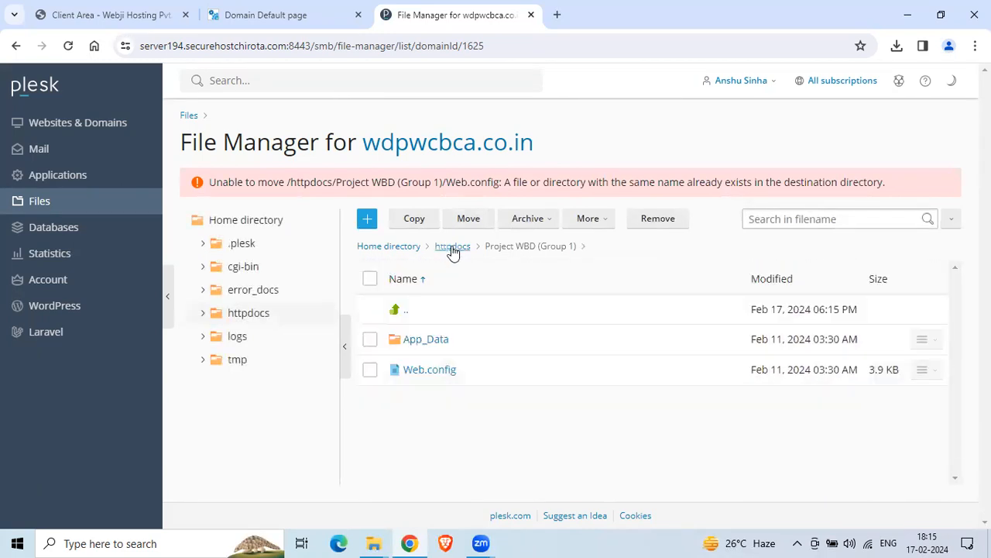
click(457, 248)
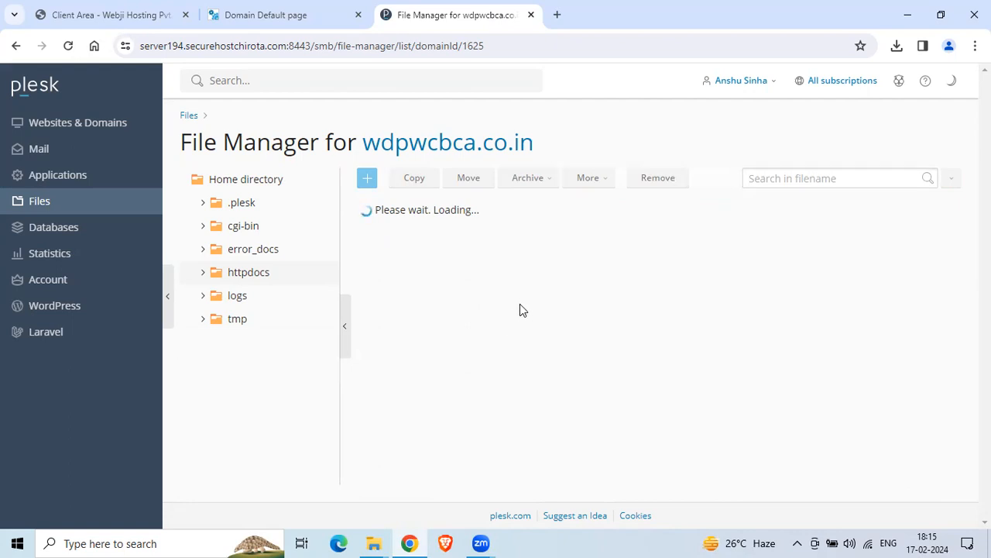
Reload wdpwcbca.co.in in its browser tab to check the site and switch back to the file manager
click(285, 15)
click(71, 47)
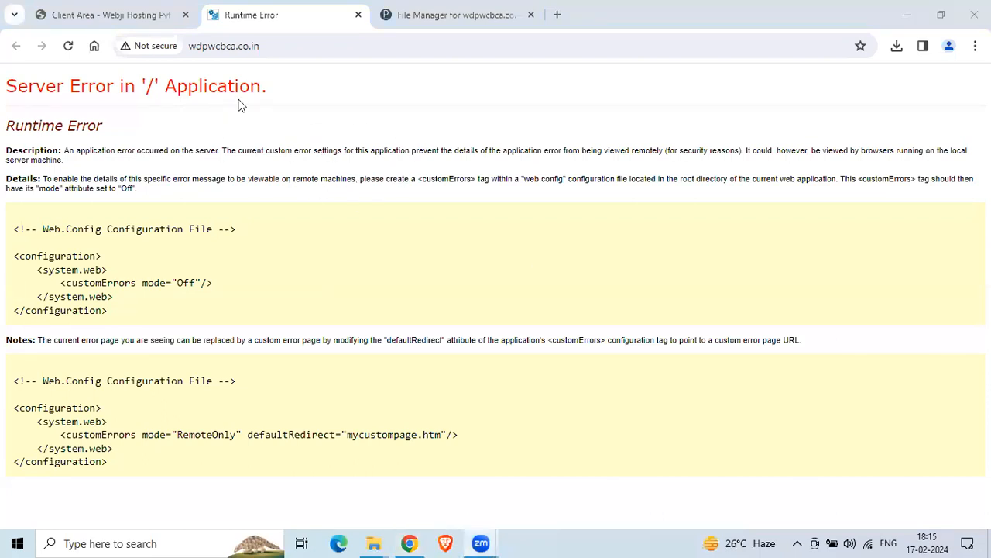
click(430, 14)
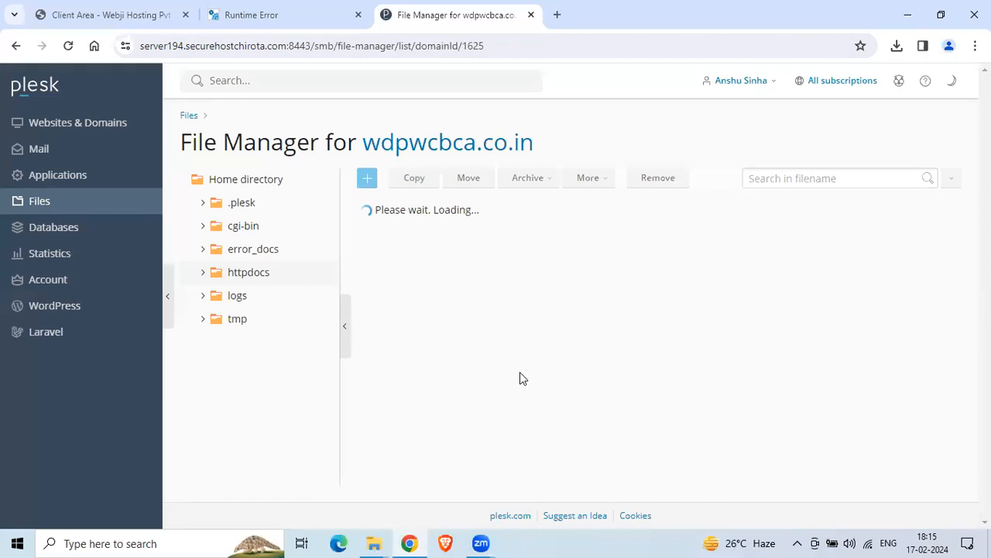
Permanently remove web.config and index.html from httpdocs, skipping the Recycle Bin
scroll(580, 411, down, 10)
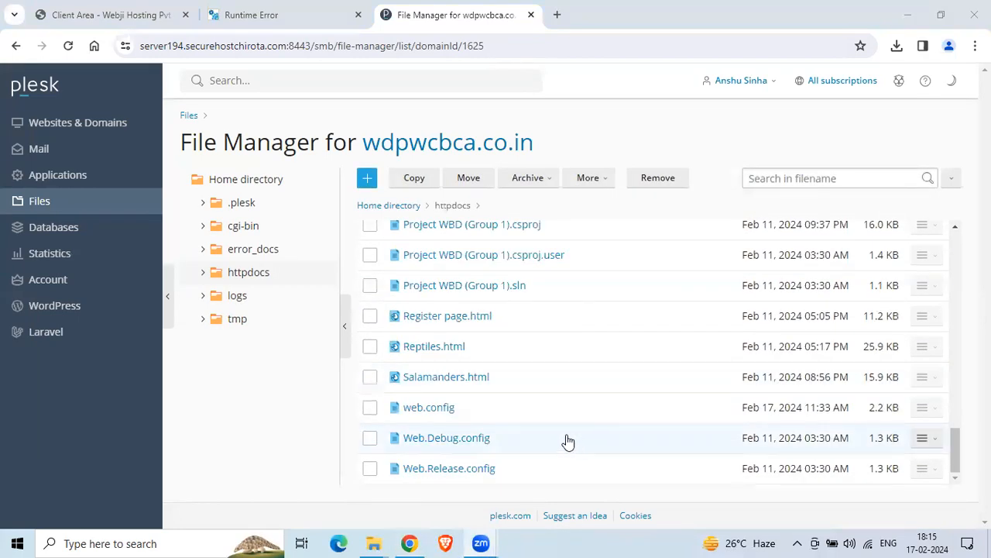
click(369, 412)
scroll(488, 405, up, 3)
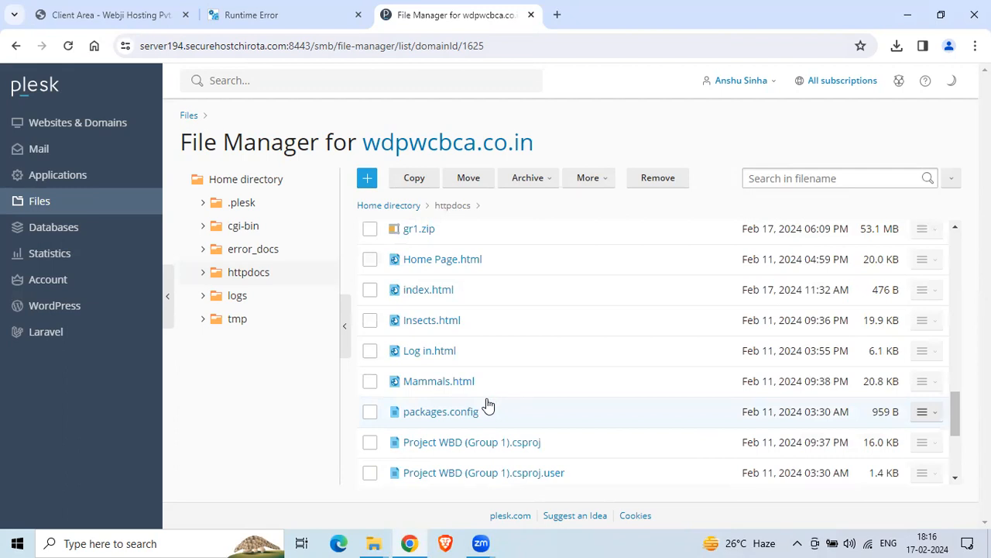
click(369, 289)
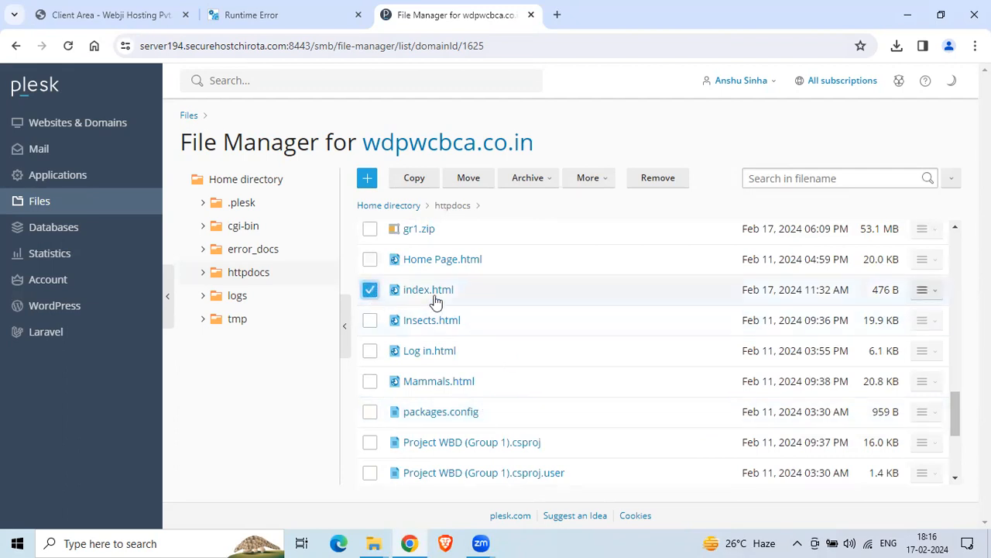
click(658, 183)
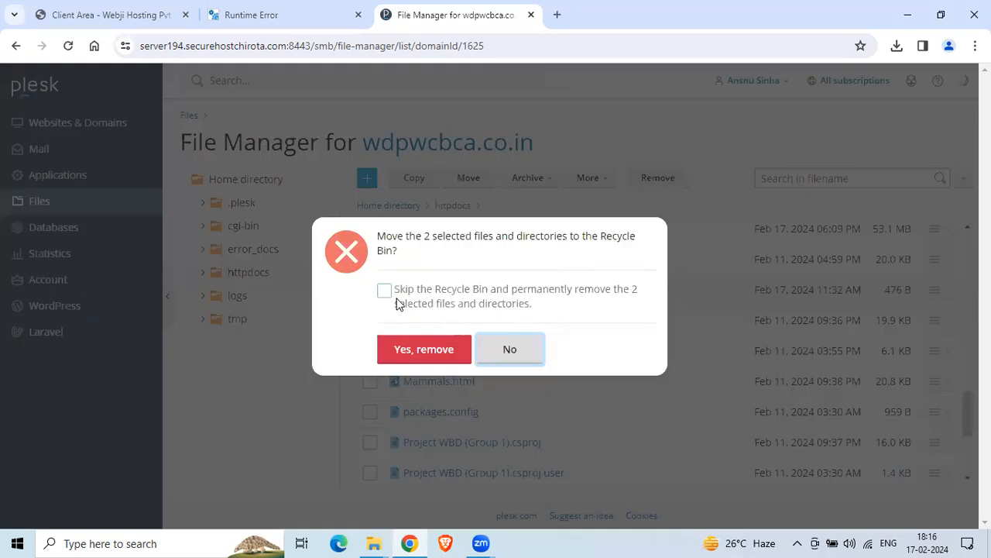
click(384, 292)
click(423, 349)
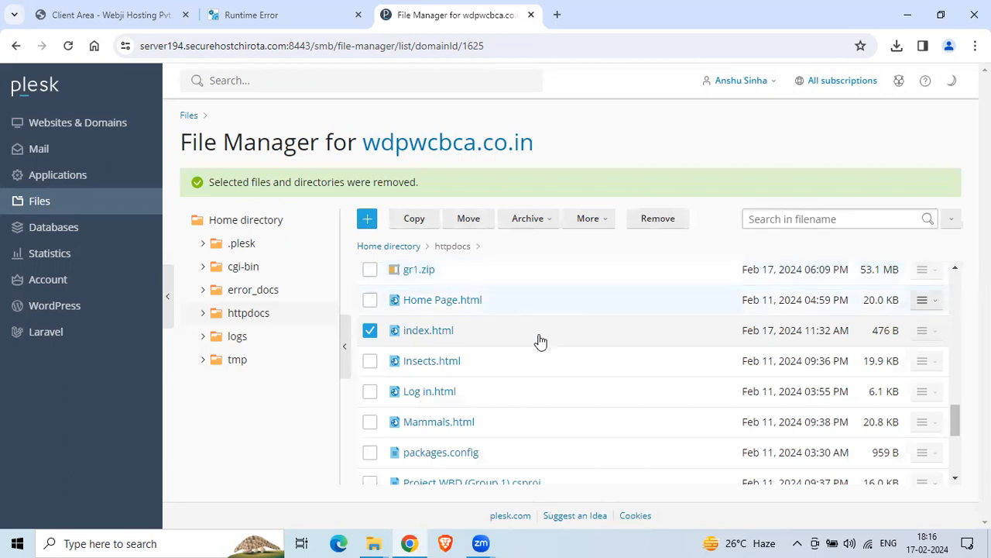
Open the Project WBD (Group 1) folder in httpdocs and view the wdpwcbca.co.in tab while the folder loads
scroll(531, 352, up, 10)
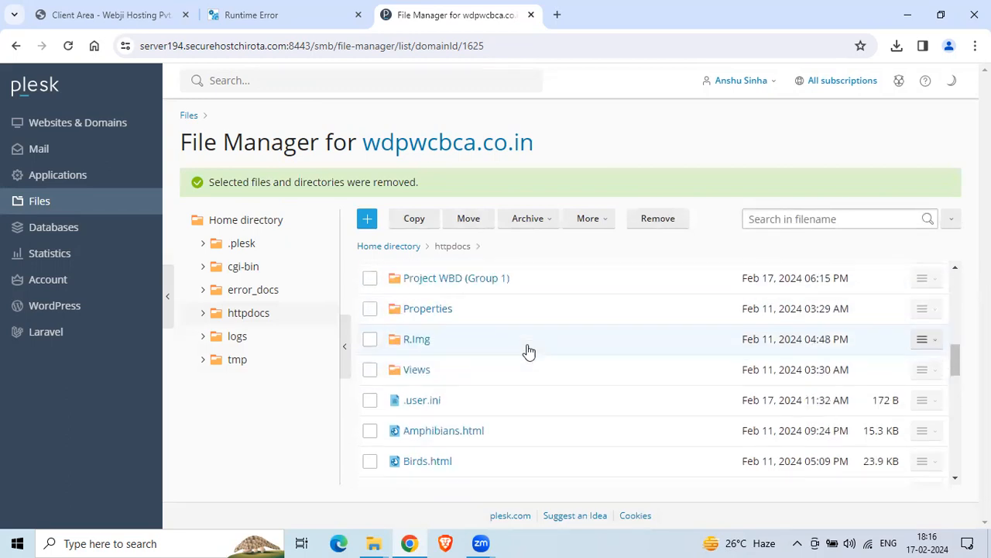
scroll(533, 349, up, 3)
scroll(534, 345, down, 7)
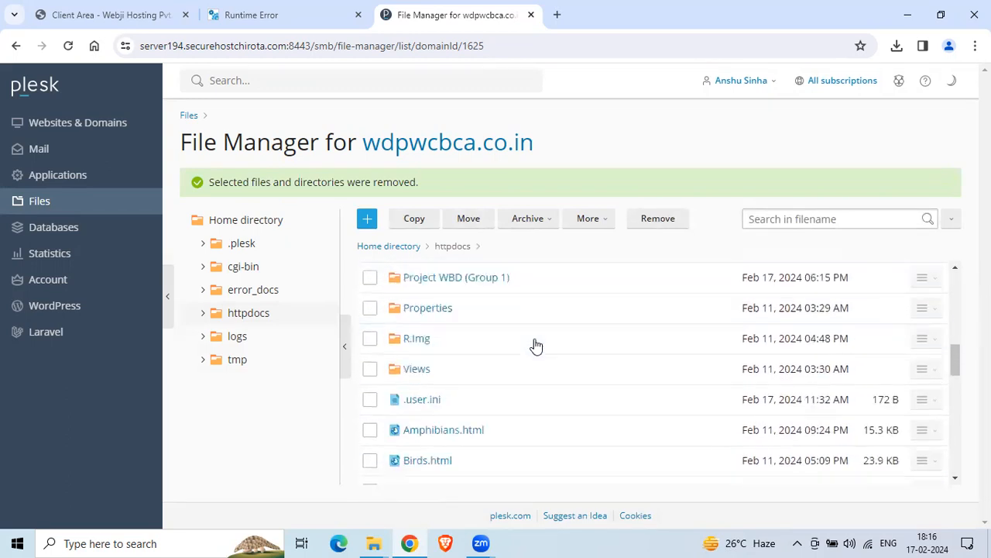
scroll(536, 346, up, 1)
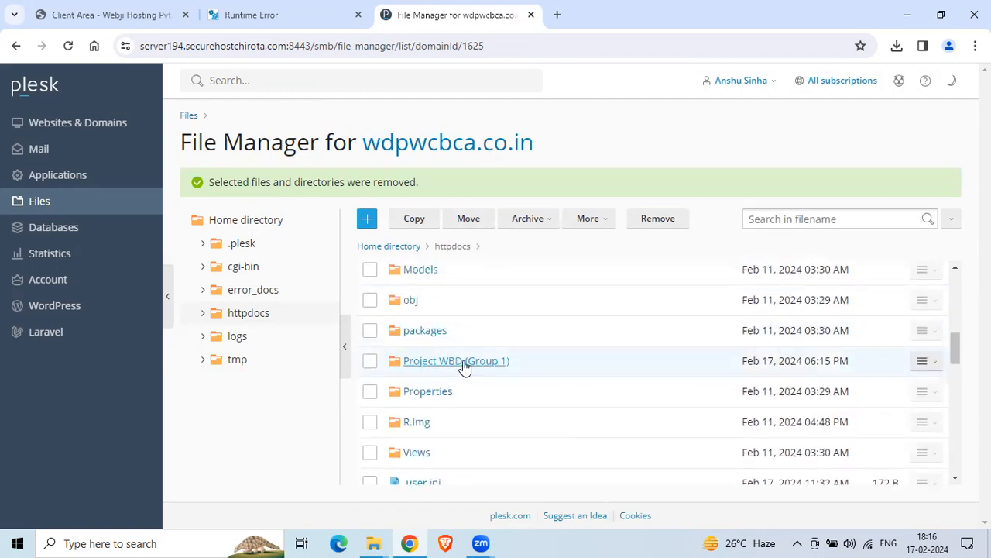
scroll(470, 369, down, 5)
scroll(490, 377, up, 5)
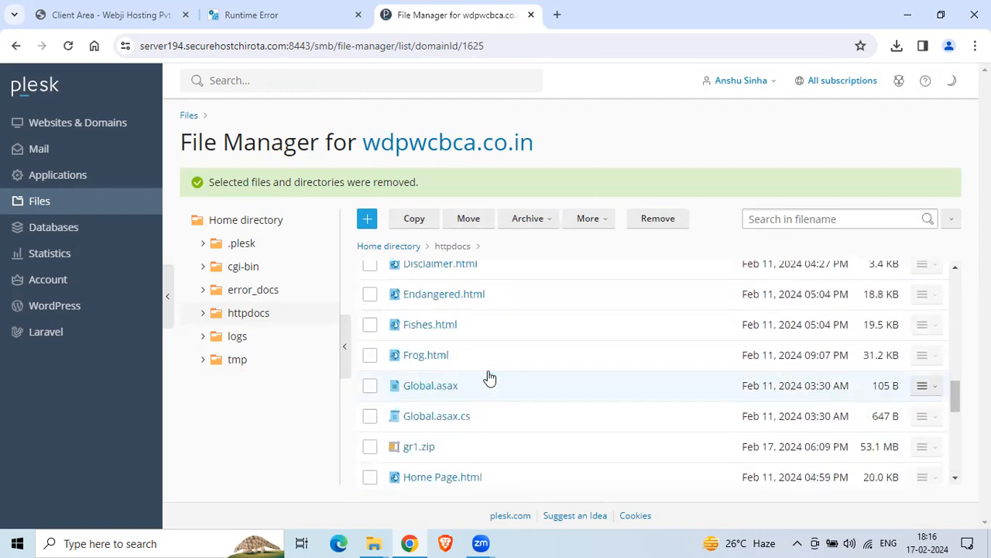
click(470, 385)
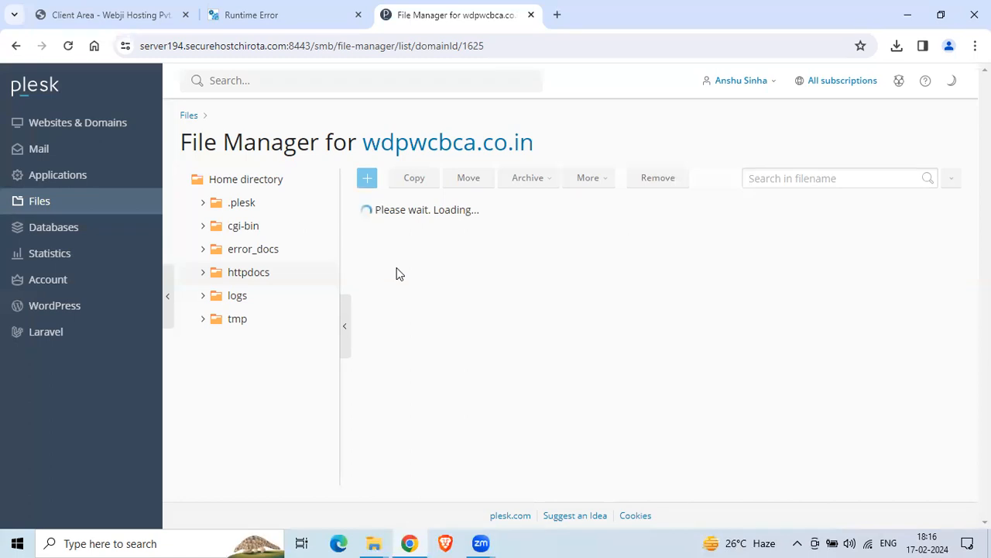
click(275, 21)
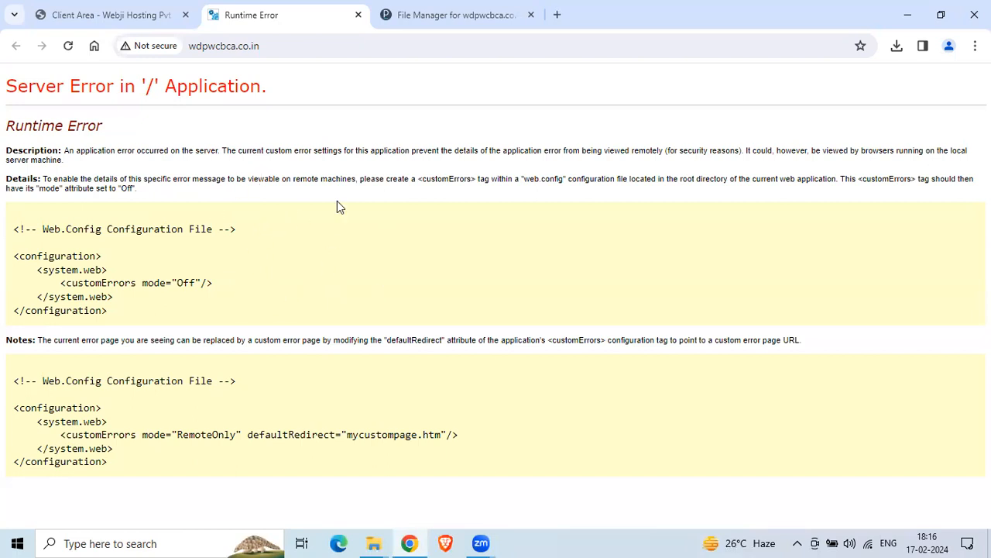
click(447, 20)
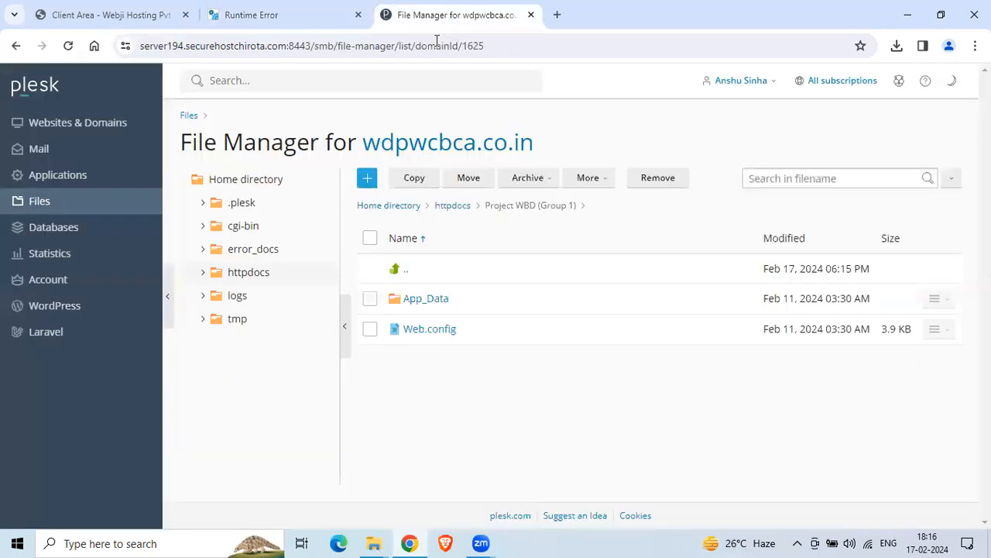
Move Web.config from the Project WBD (Group 1) folder into httpdocs, without replacing existing files
click(369, 329)
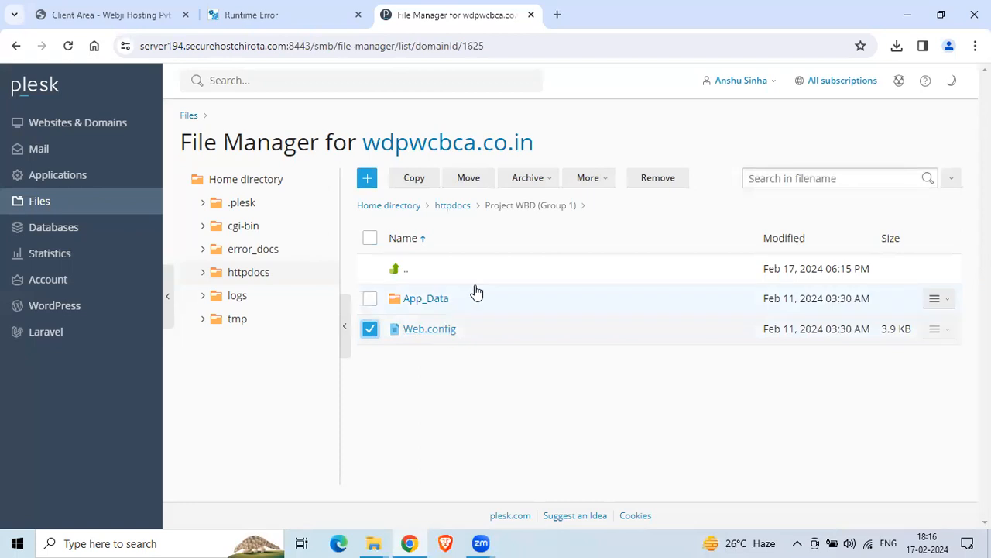
click(468, 179)
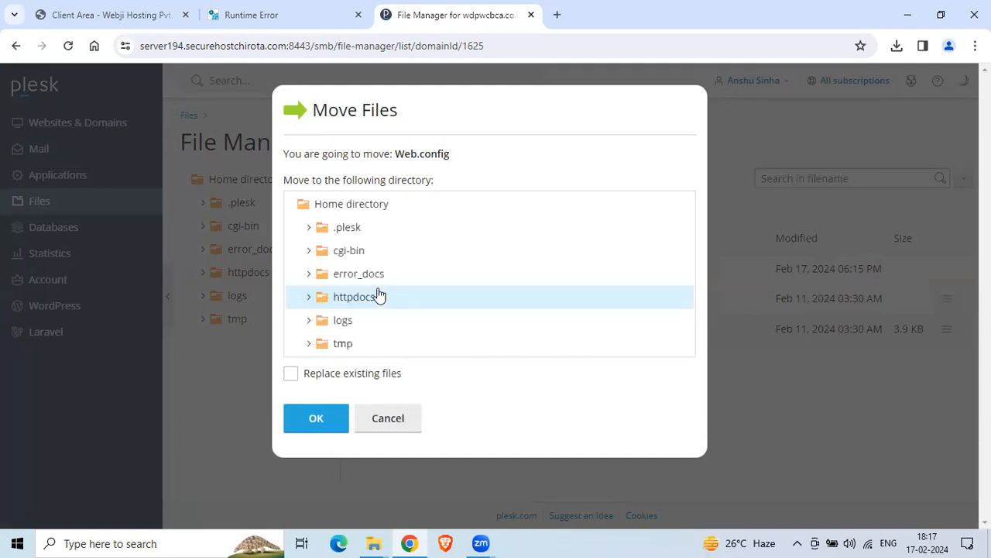
click(366, 300)
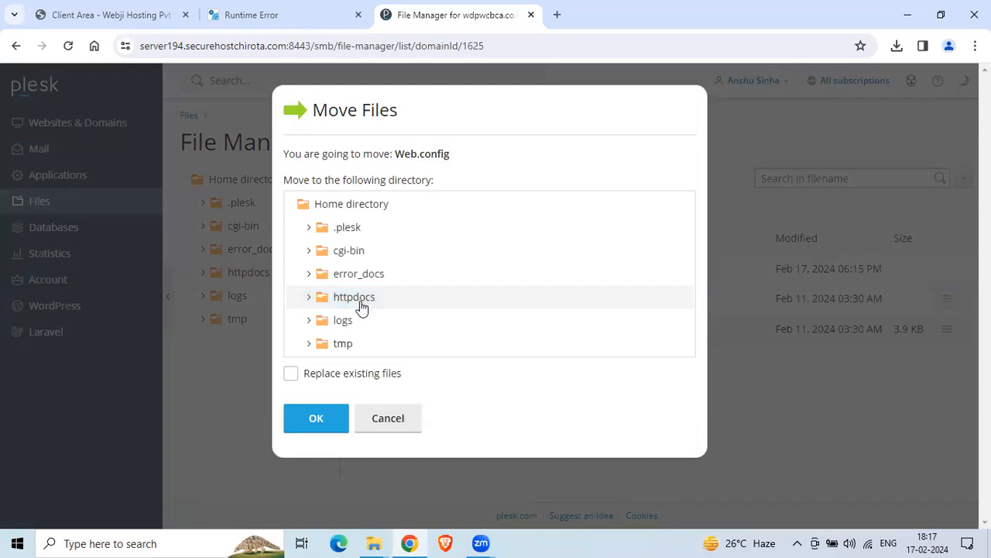
click(317, 419)
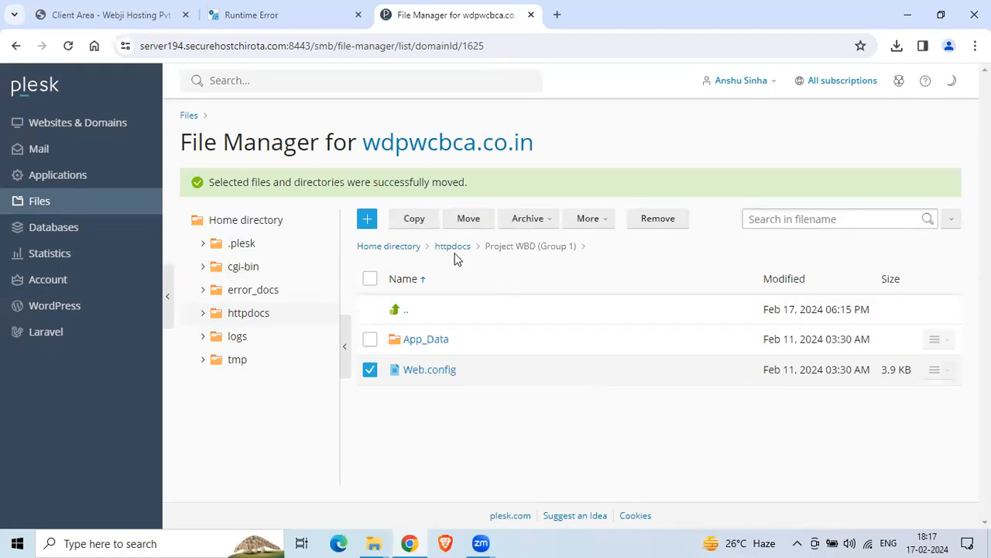
Reload wdpwcbca.co.in in its browser tab to check the site with the moved Web.config
click(303, 18)
click(68, 48)
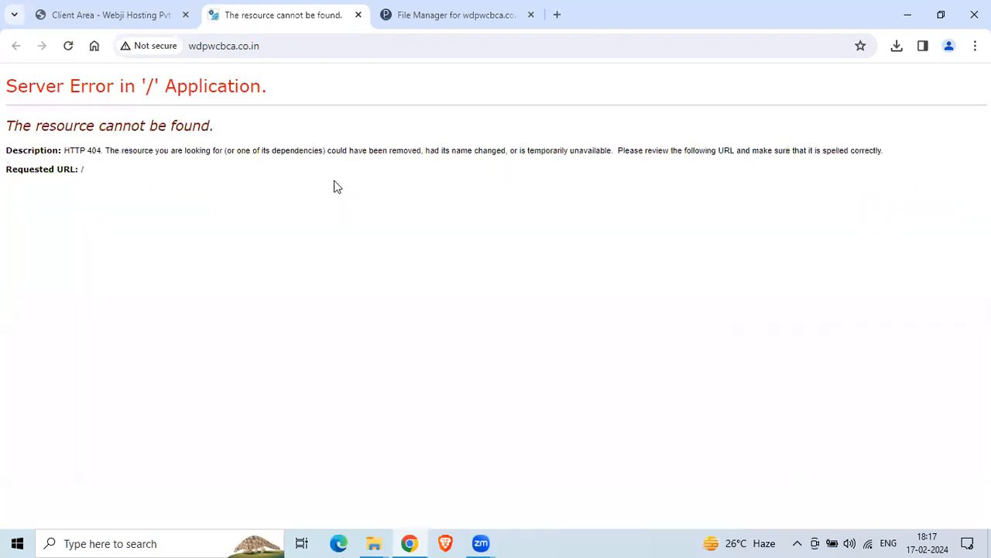
click(451, 131)
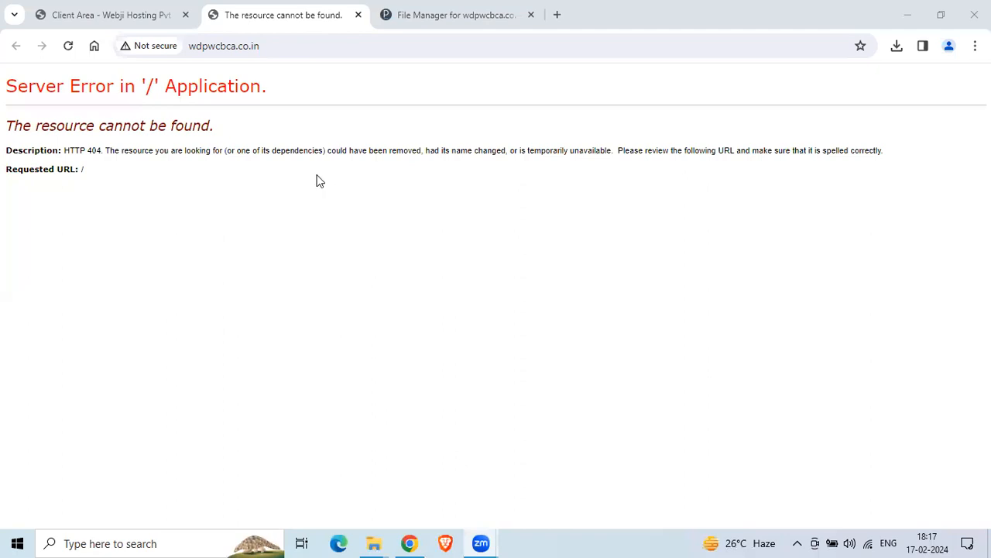
Return to the file manager and look through httpdocs for the site's home page file
click(453, 15)
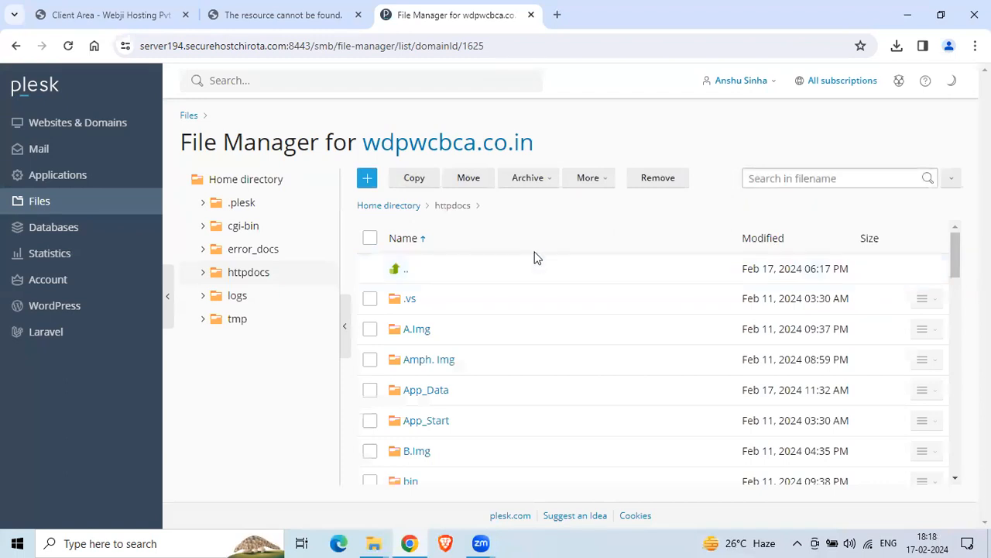
scroll(534, 271, down, 10)
scroll(539, 299, down, 5)
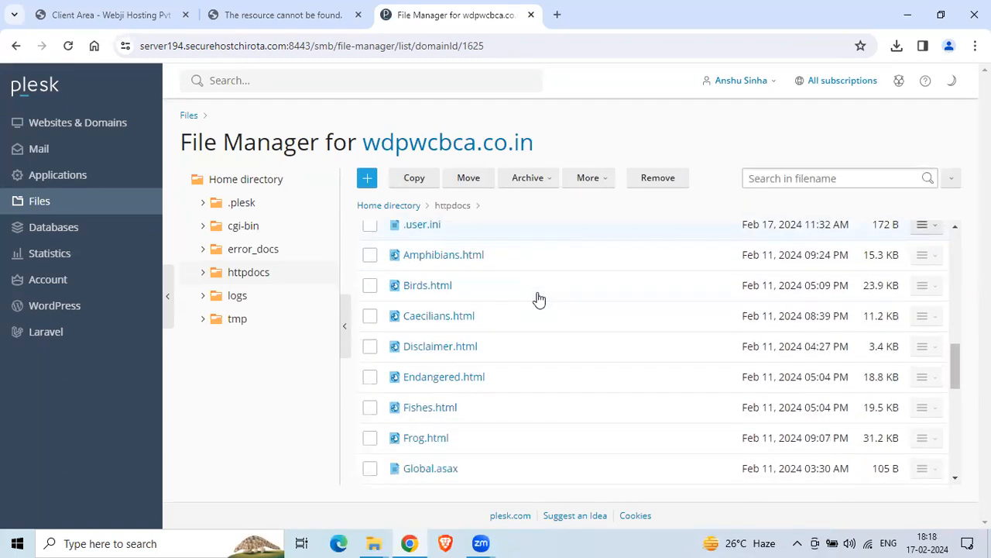
scroll(539, 299, down, 2)
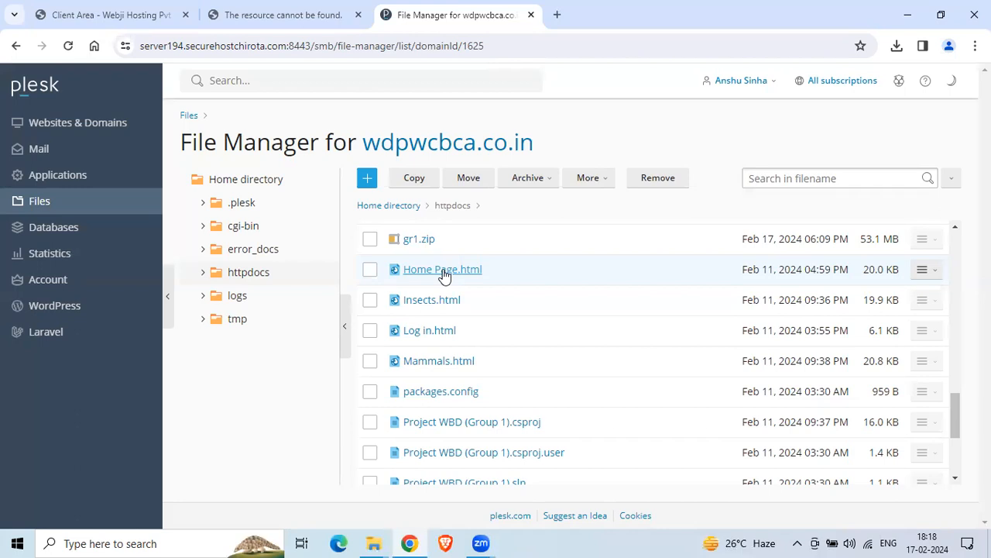
Load wdpwcbca.co.in/home page.html in the website's browser tab
click(317, 15)
click(308, 47)
click(327, 47)
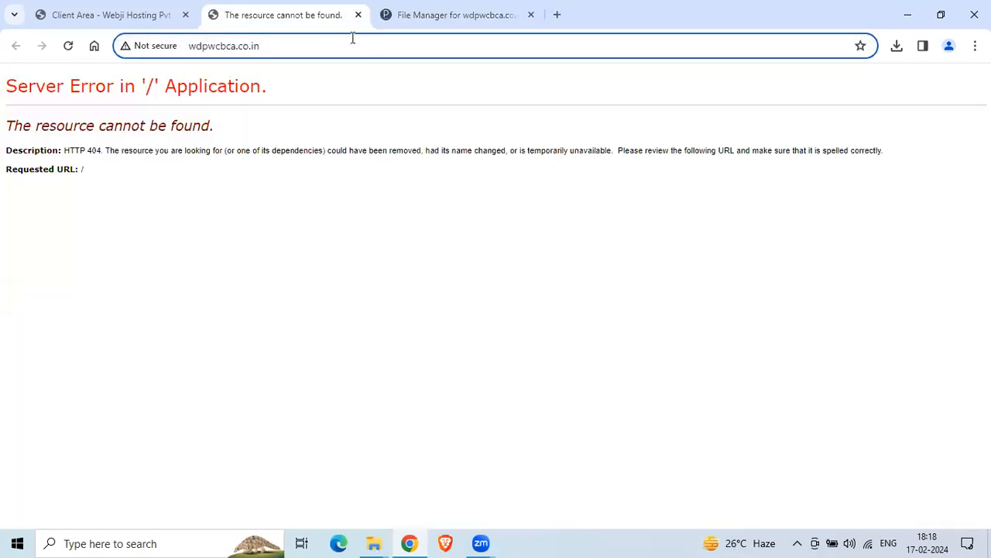
text(/)
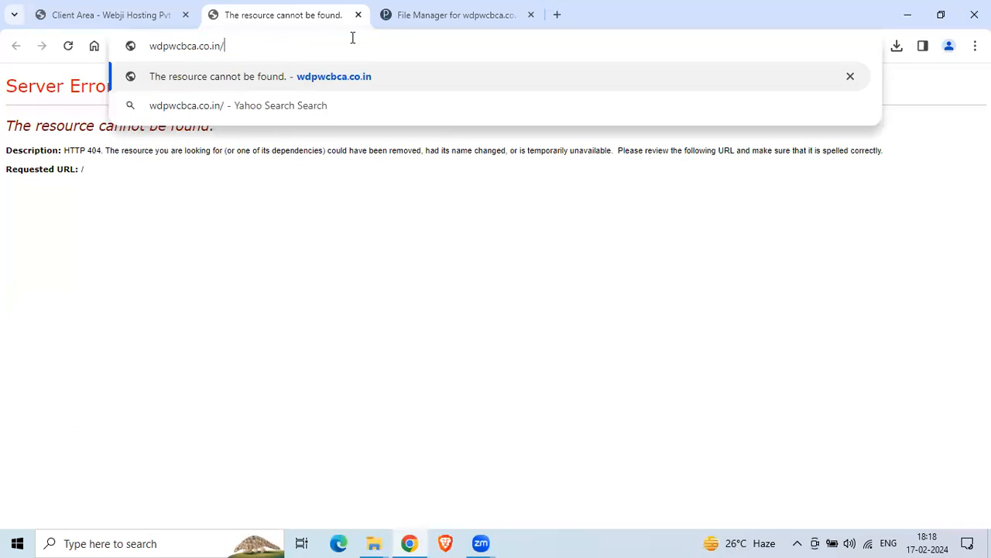
text(home page.html)
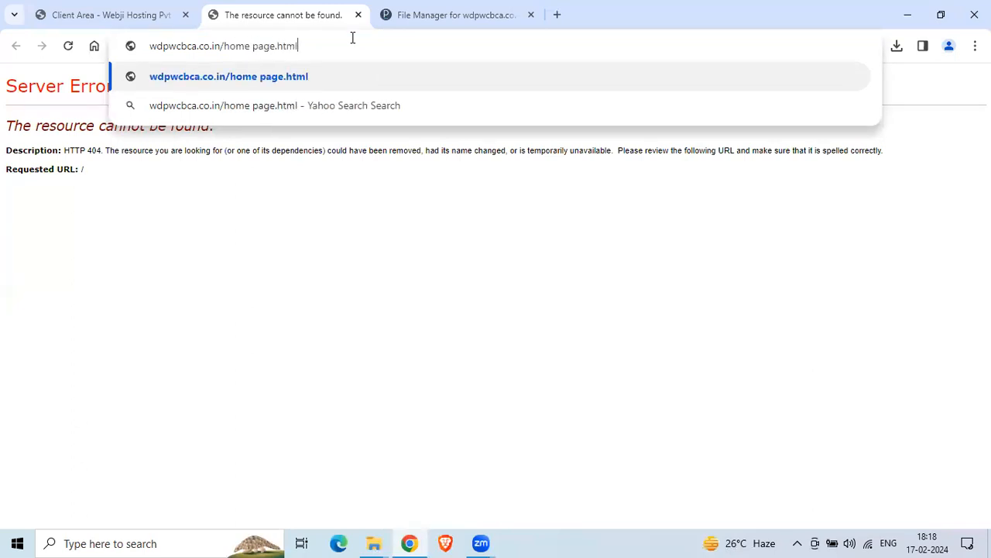
key(Return)
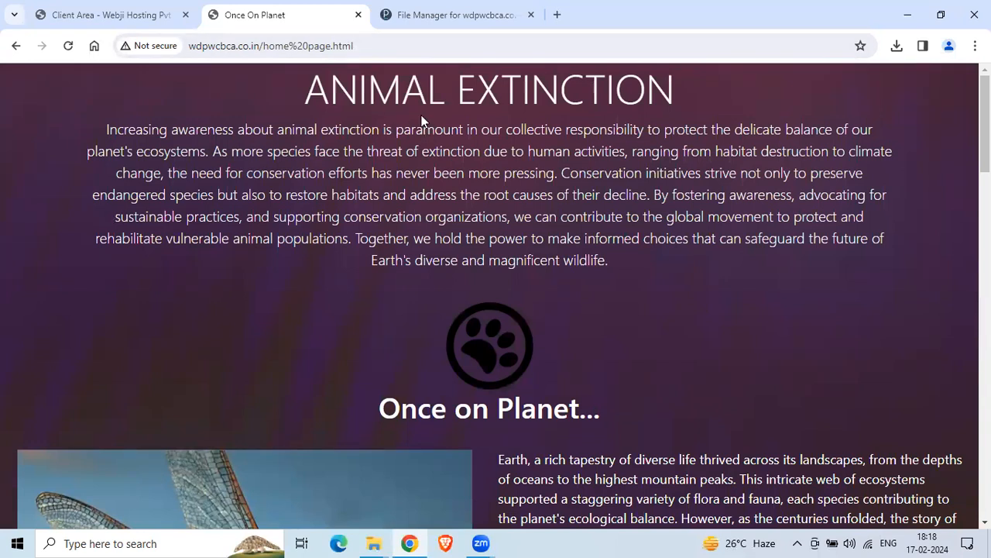
Compare the home page file listed in httpdocs with the page opened in the website's tab
click(443, 12)
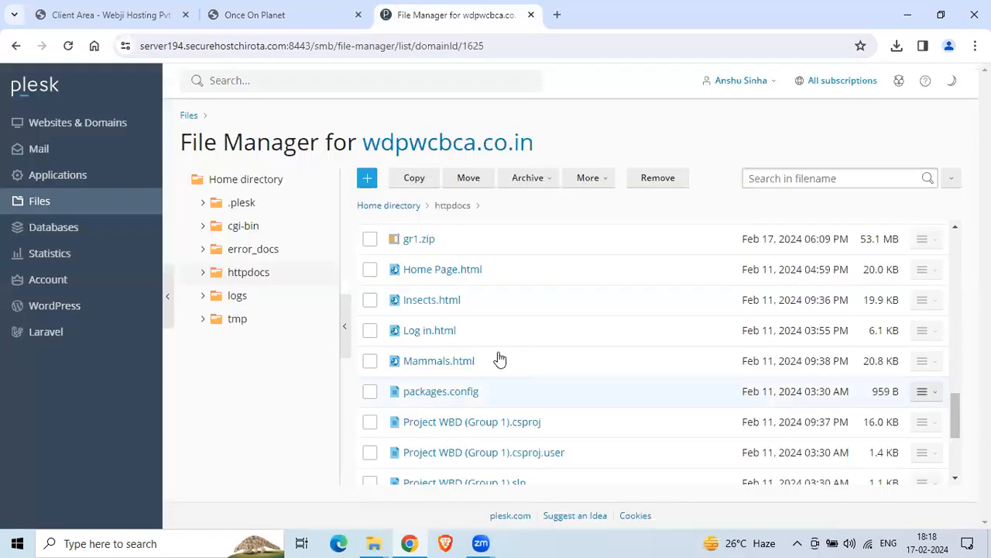
click(255, 15)
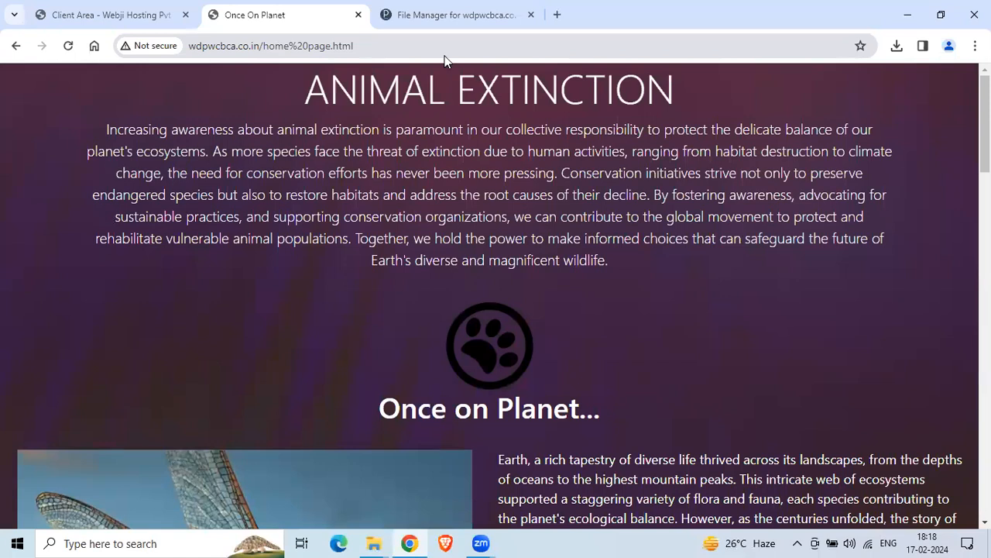
click(456, 17)
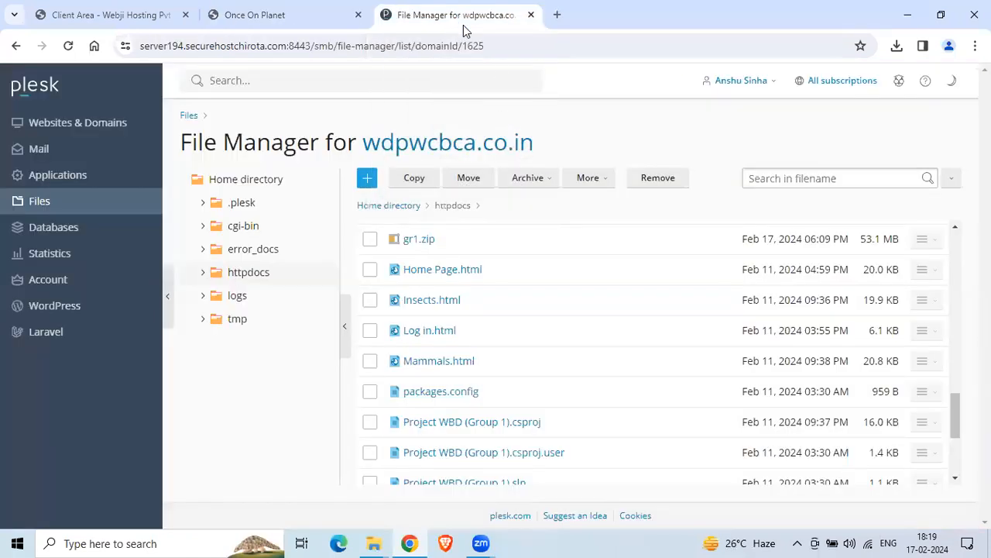
Open the ASP.NET Settings of wdpwcbca.co.in from its domain overview, look through them and go back to the overview
click(517, 143)
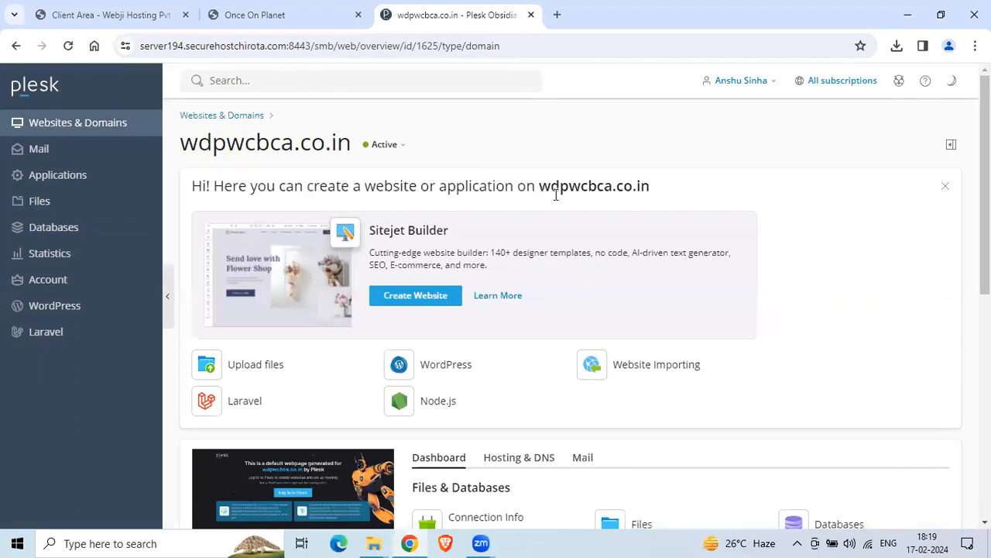
scroll(736, 310, down, 3)
scroll(730, 304, down, 3)
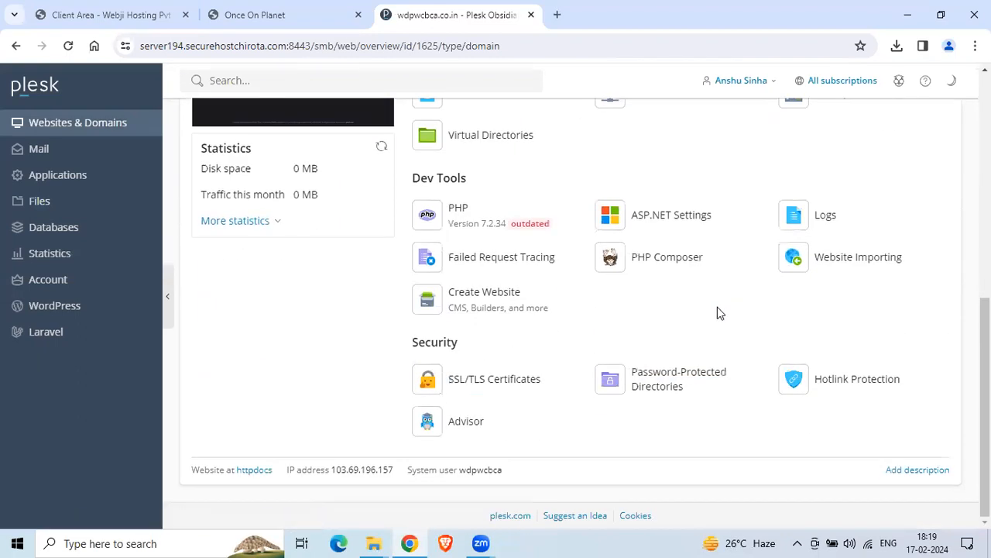
click(679, 214)
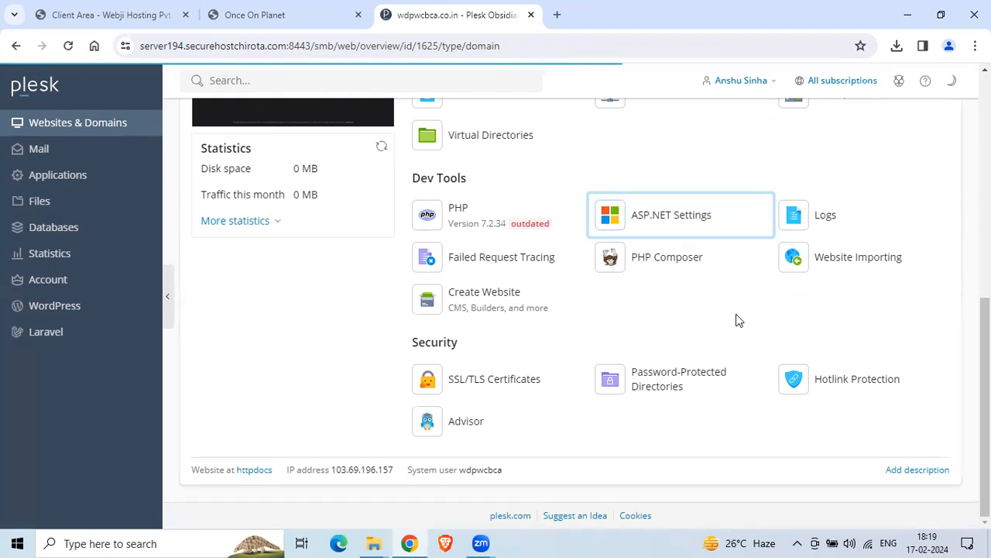
scroll(736, 313, up, 1)
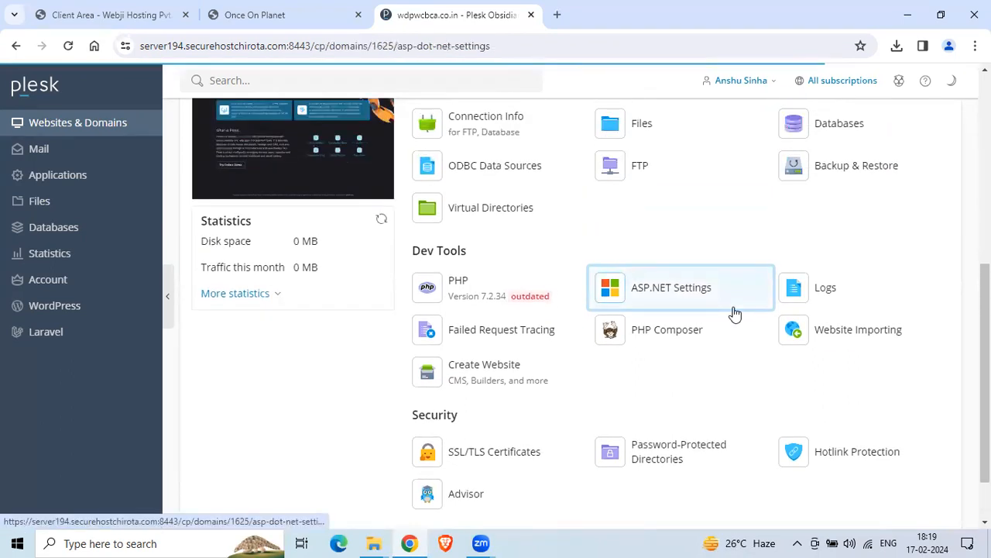
scroll(736, 313, down, 7)
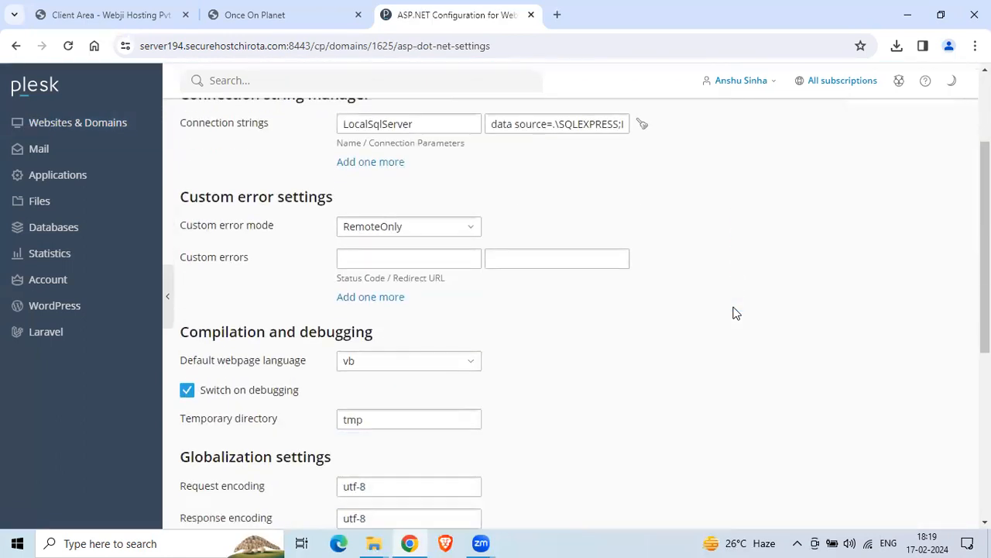
scroll(736, 313, up, 7)
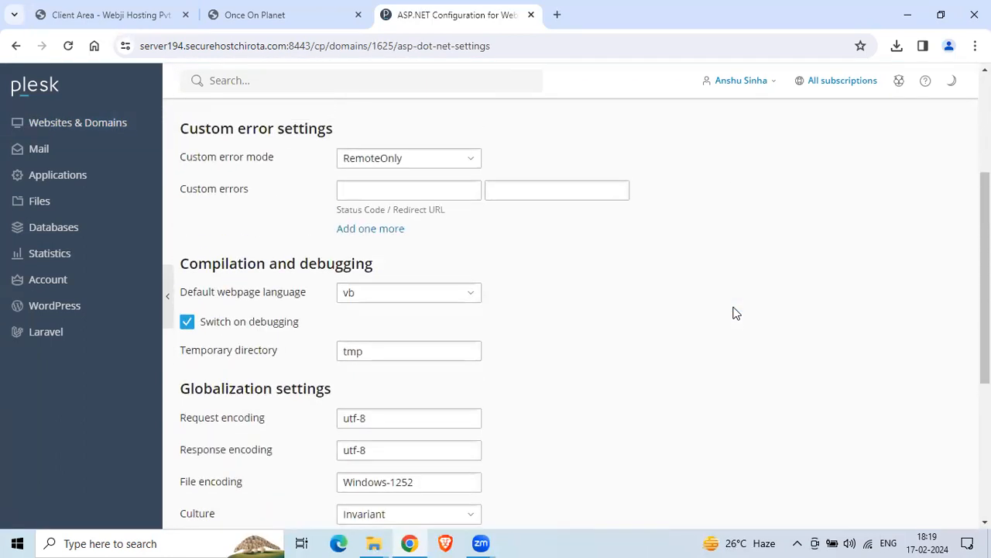
click(628, 139)
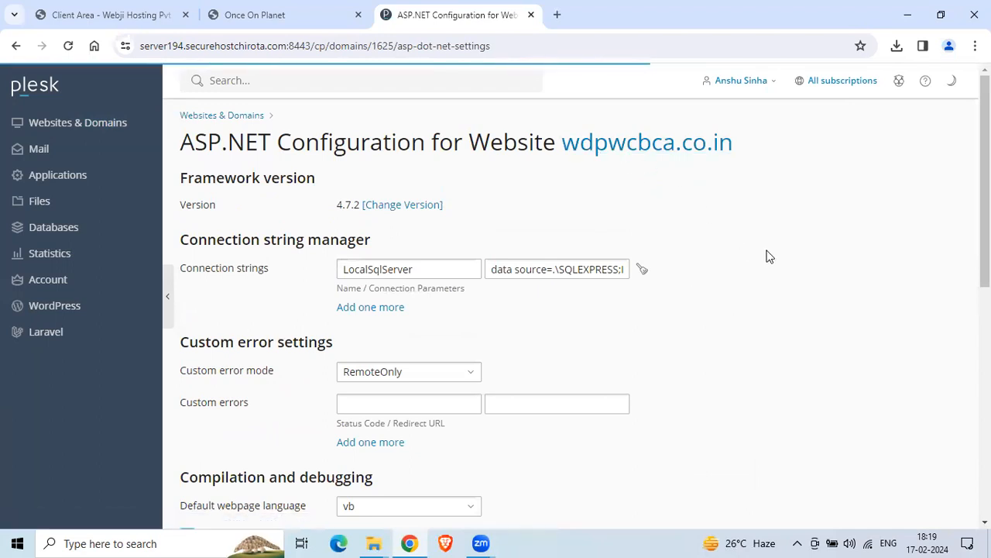
Open the Virtual Directories of wdpwcbca.co.in from its domain overview and look through the root directory's contents
scroll(767, 258, down, 5)
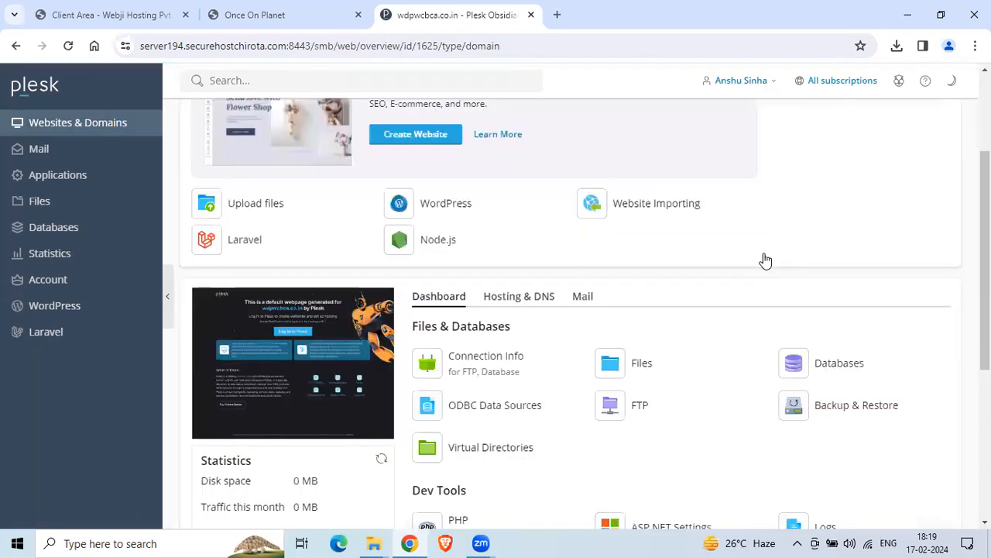
click(499, 248)
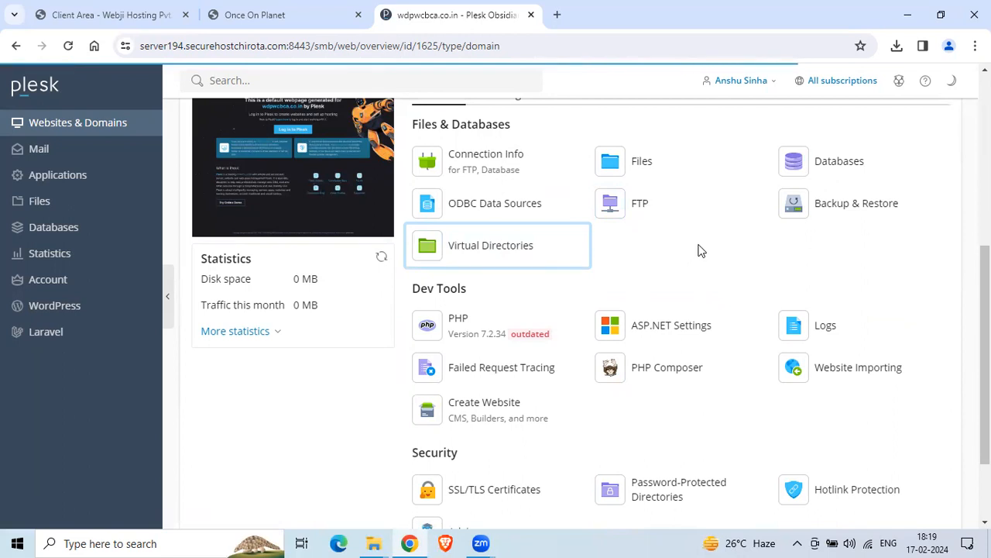
scroll(712, 246, down, 1)
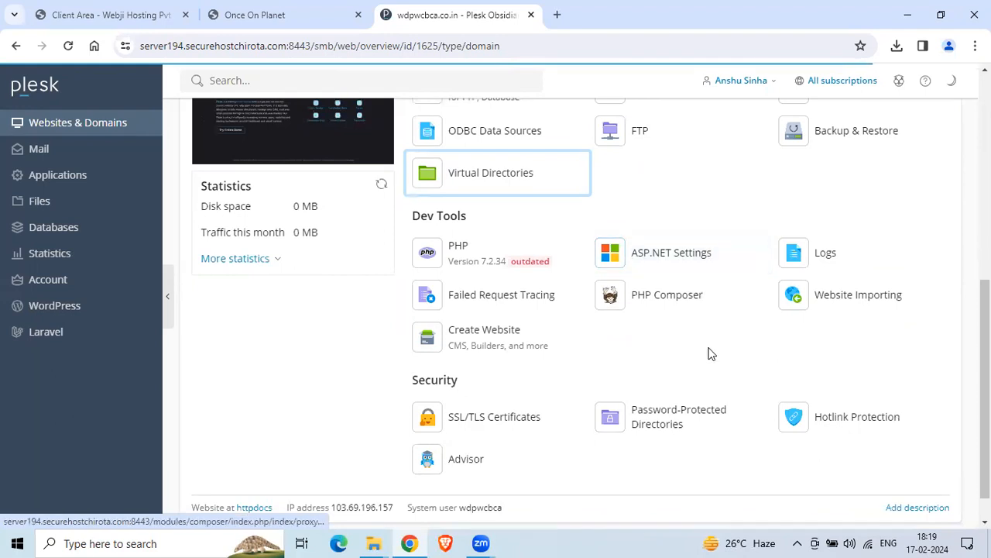
scroll(703, 344, down, 1)
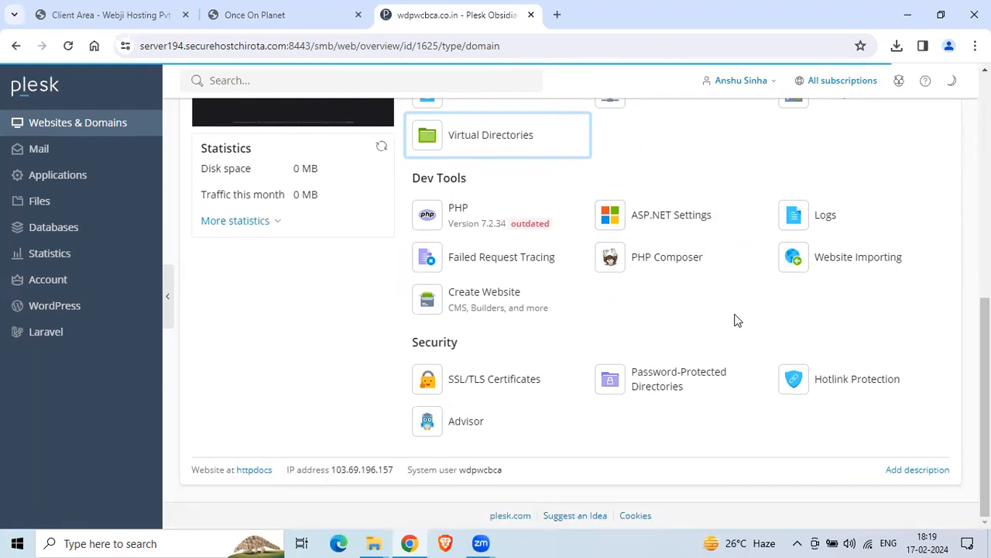
scroll(736, 321, up, 6)
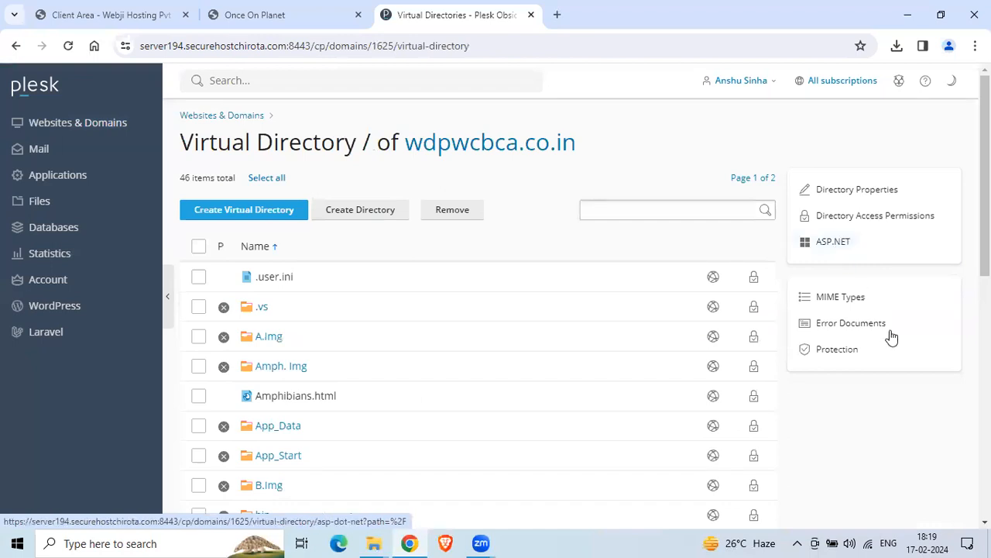
scroll(565, 169, down, 4)
scroll(715, 269, down, 3)
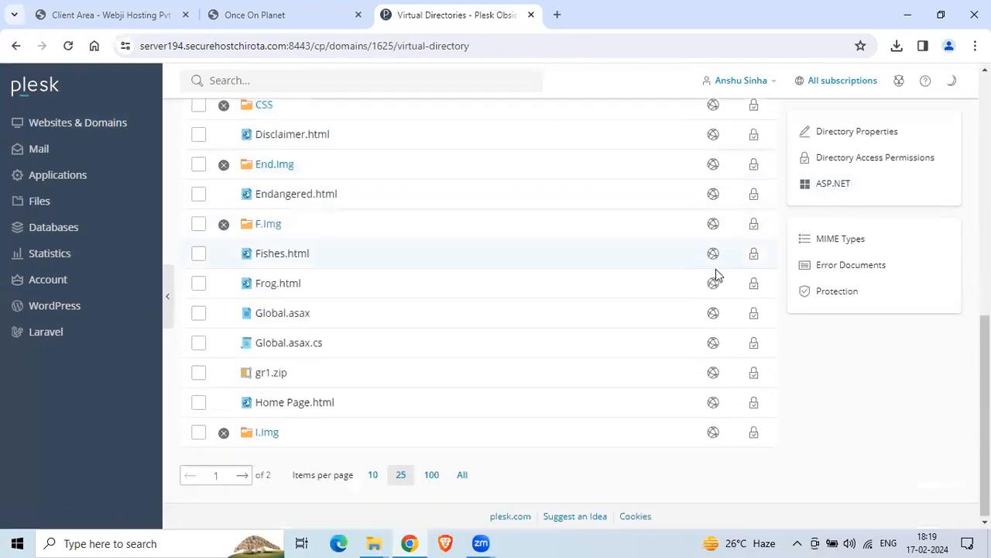
scroll(903, 318, up, 7)
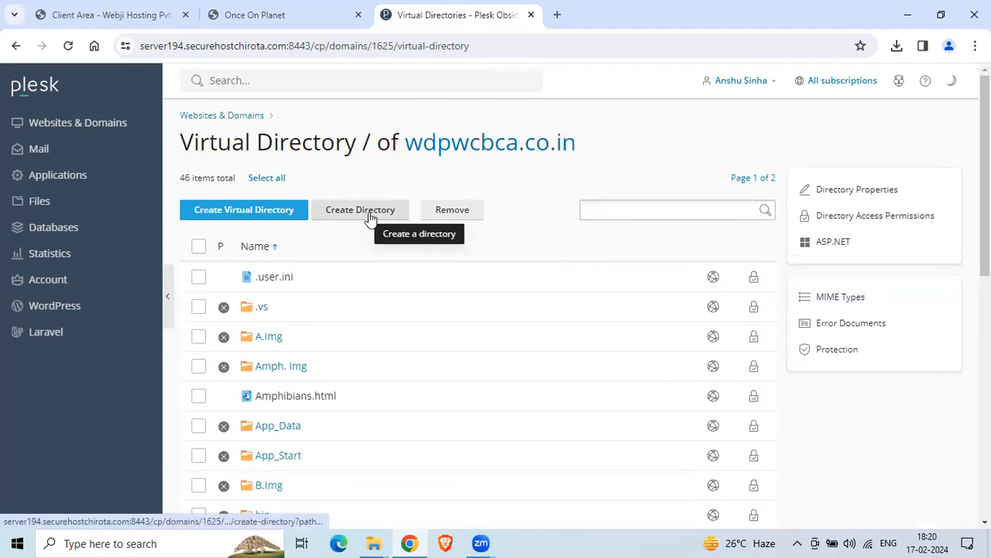
Open the root directory's properties and examine the default documents search order
click(869, 192)
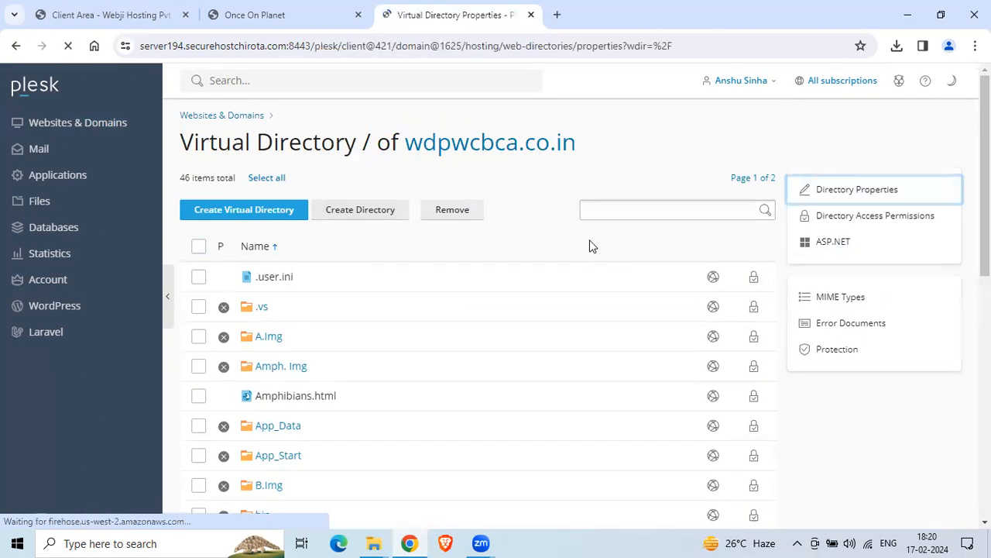
scroll(596, 250, down, 3)
scroll(597, 250, down, 2)
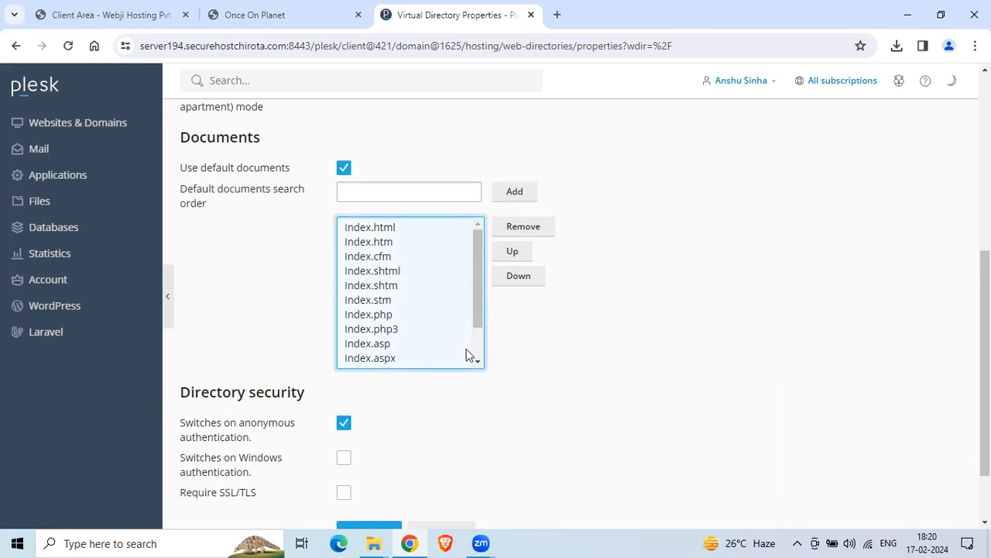
drag(479, 311, 477, 368)
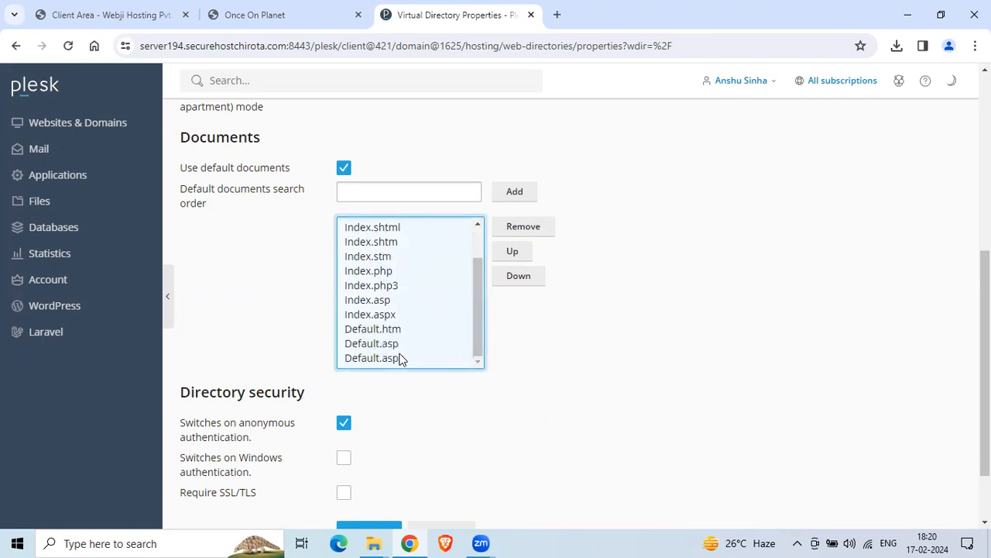
scroll(407, 341, up, 5)
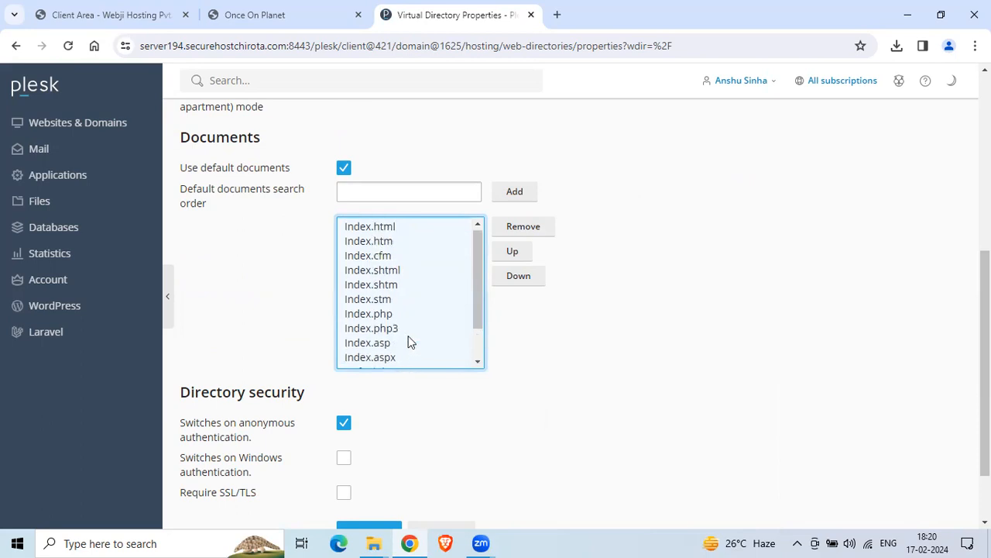
scroll(408, 338, down, 2)
scroll(406, 317, down, 2)
Add Home Page.html to the default documents search order
click(428, 192)
text(Home)
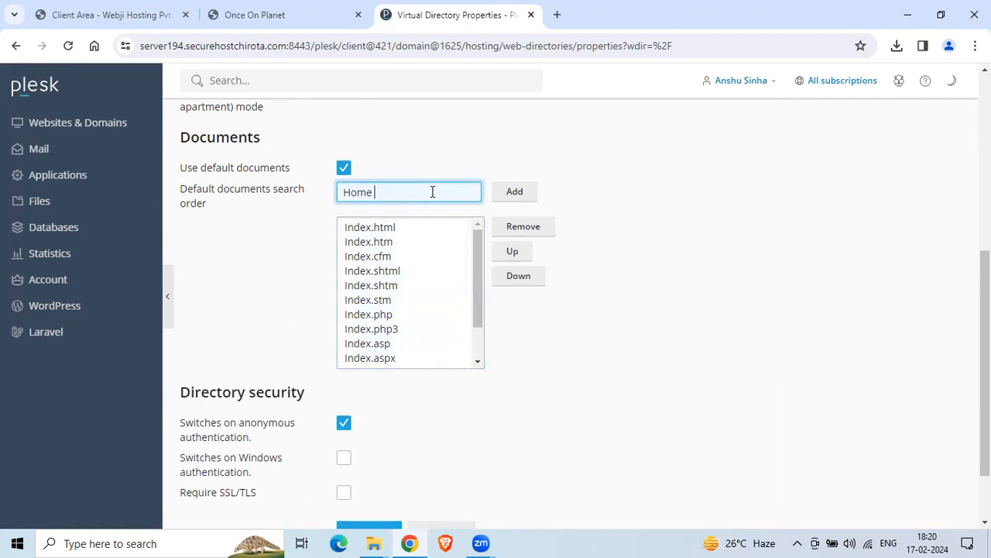
text( Page.html)
click(513, 190)
drag(478, 294, 477, 348)
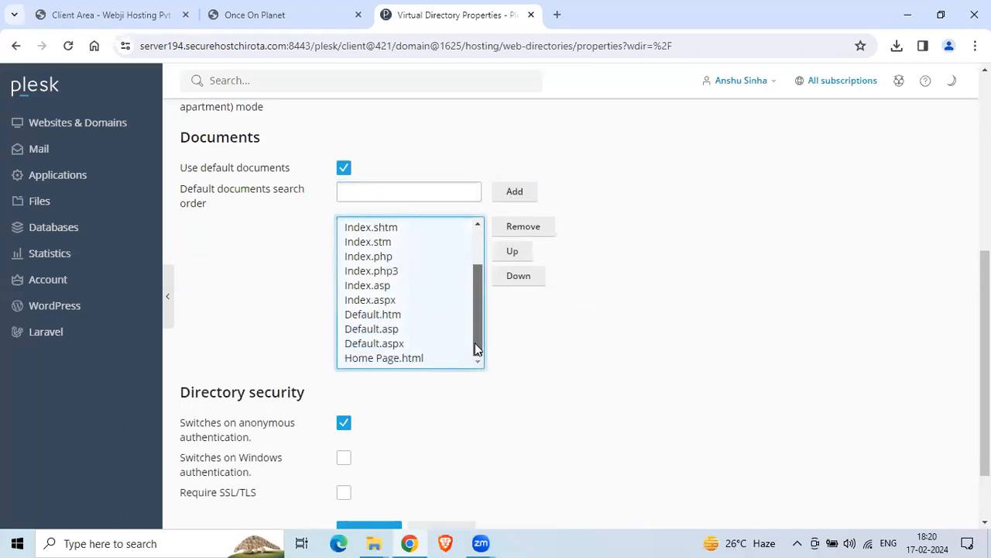
Move Home Page.html up to first place in the default documents search order, ahead of Index.html
click(409, 361)
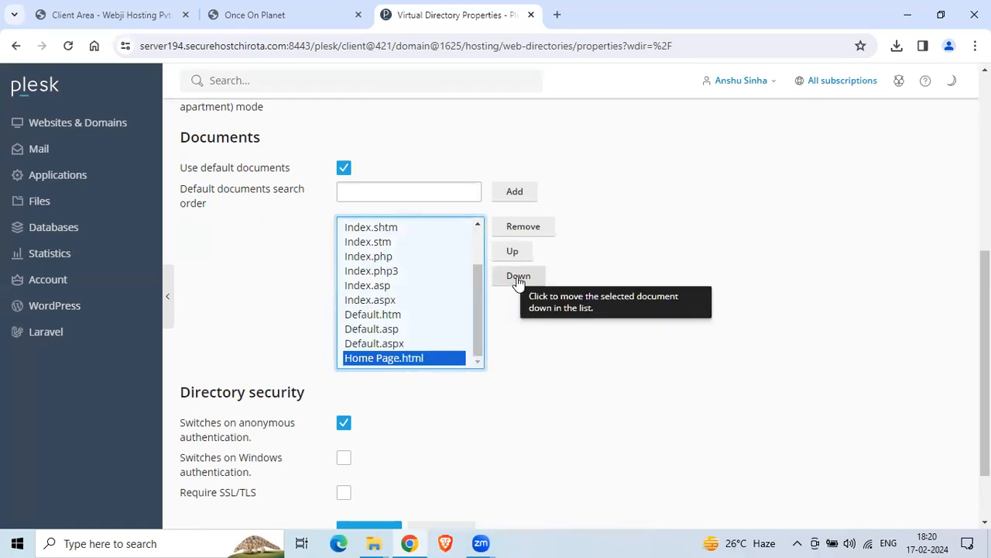
click(511, 252)
click(511, 253)
click(511, 253)
click(510, 253)
click(510, 253)
click(511, 253)
click(510, 252)
click(510, 253)
click(510, 253)
click(510, 252)
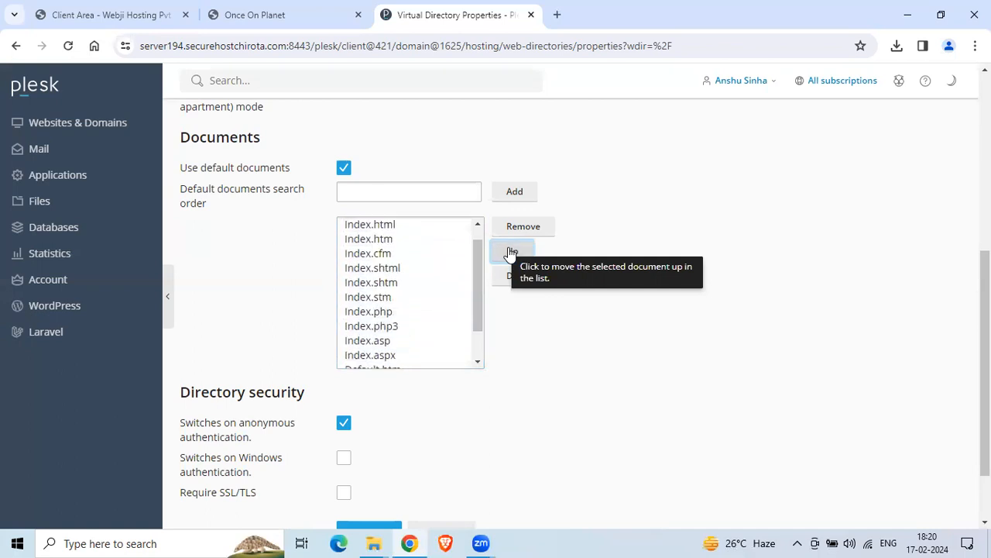
drag(476, 273, 398, 245)
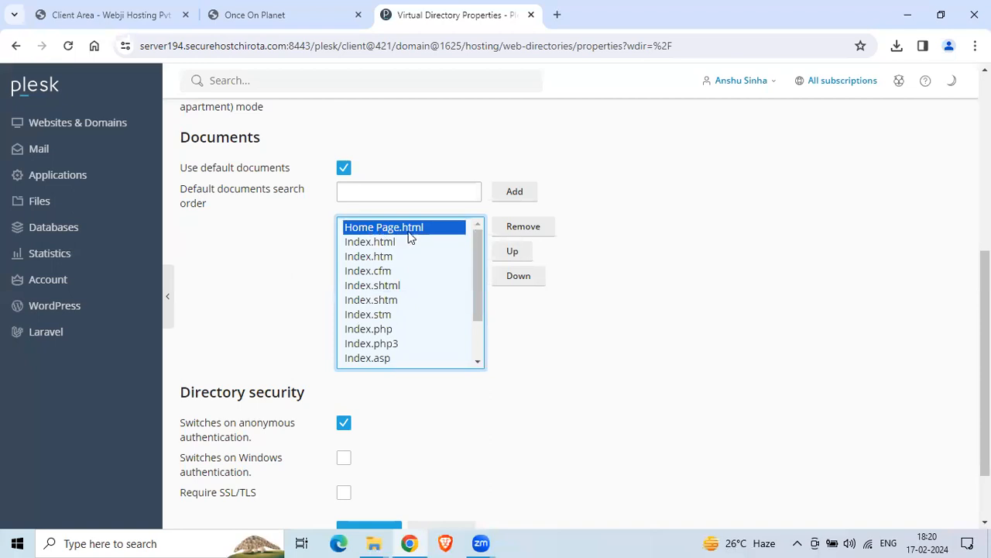
Review the permissions, application and security settings of the httpdocs directory and save its properties
scroll(696, 298, up, 5)
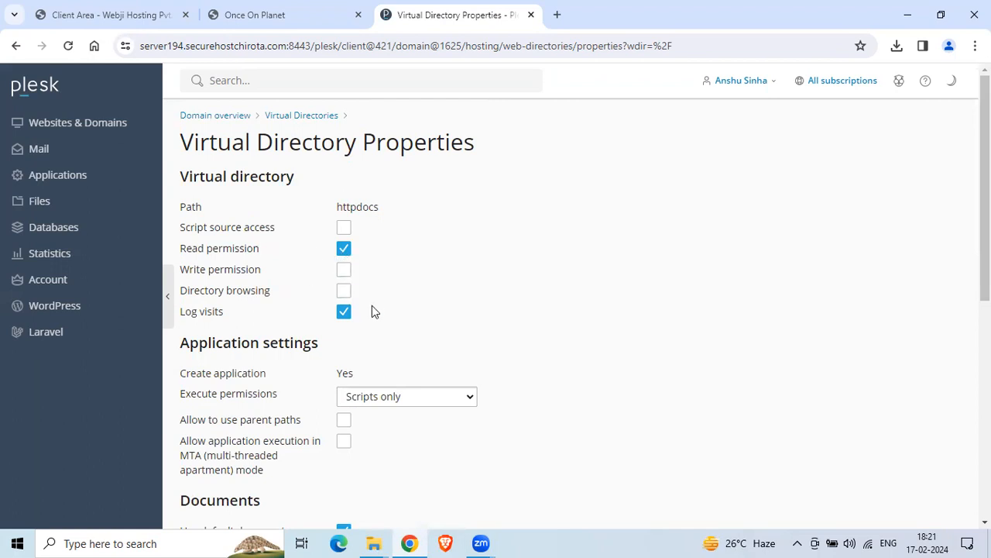
scroll(442, 326, down, 2)
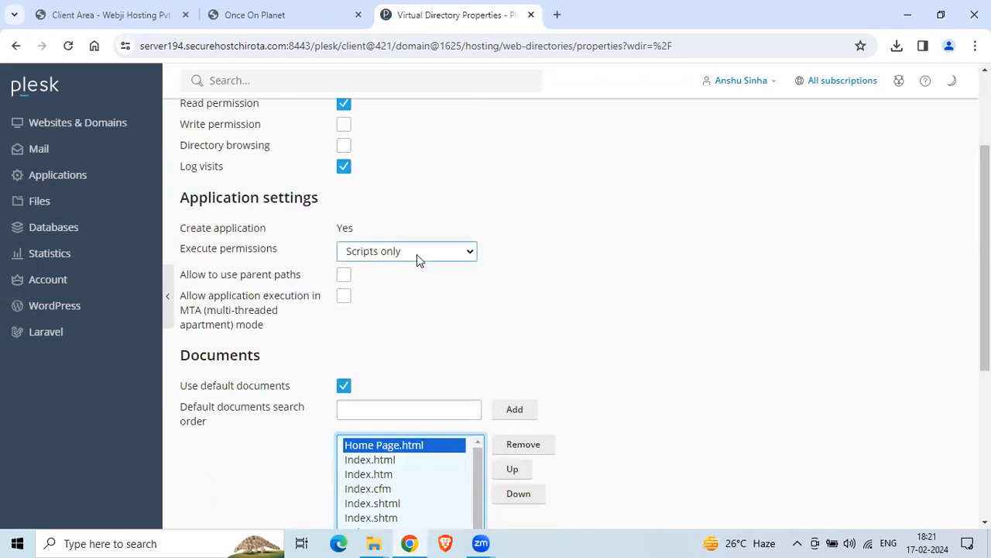
scroll(423, 264, down, 2)
scroll(430, 310, down, 1)
scroll(466, 328, up, 1)
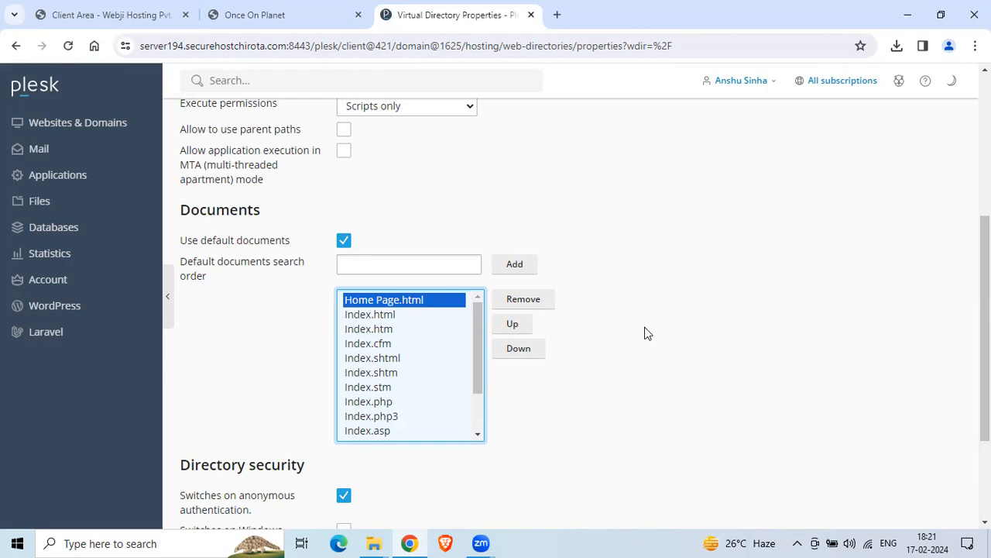
scroll(649, 331, down, 2)
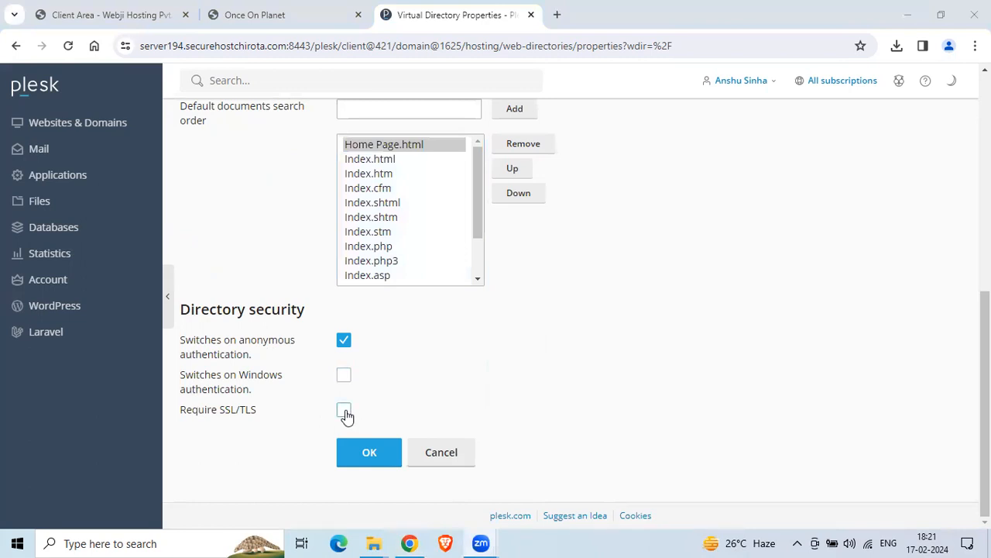
click(370, 457)
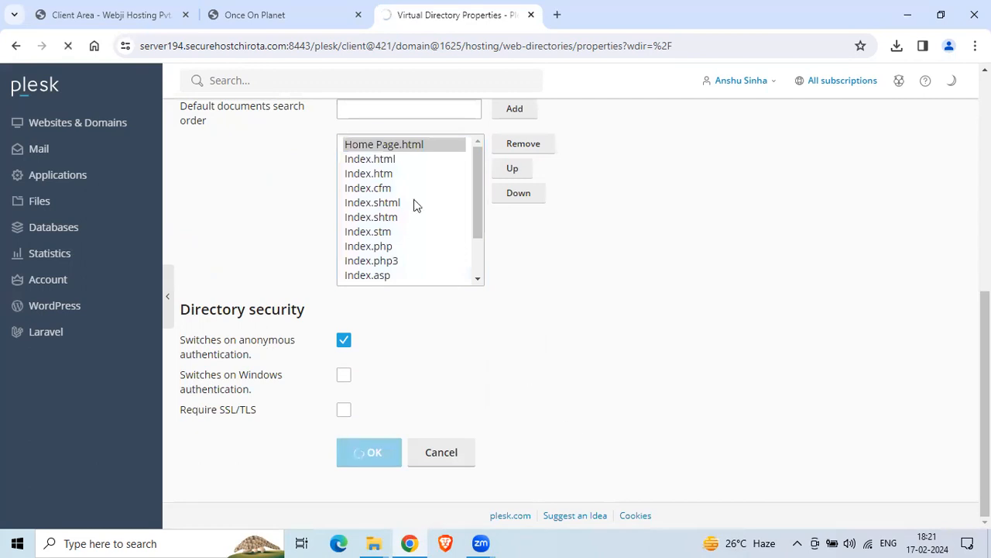
Check the connection status of the website's address against the site information of the Plesk page
click(285, 19)
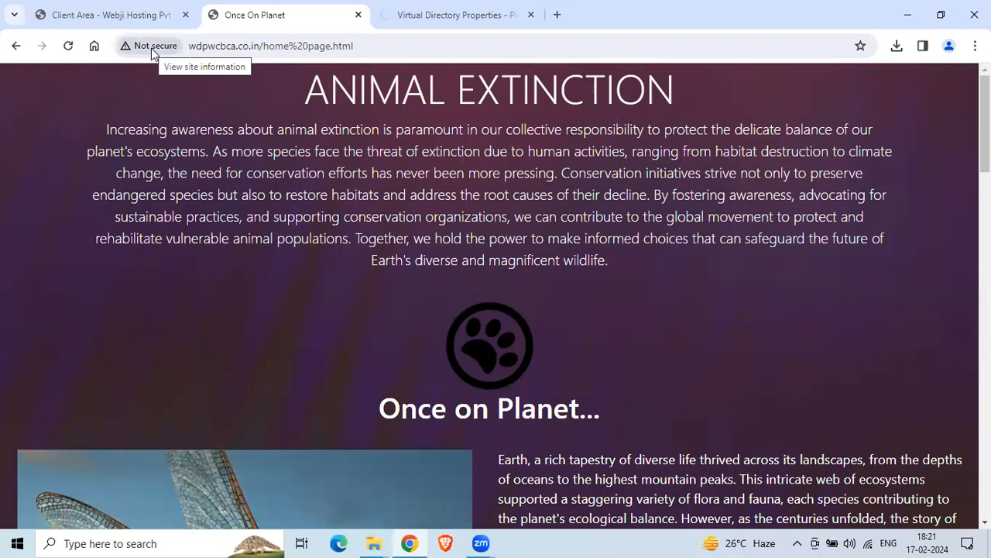
click(443, 16)
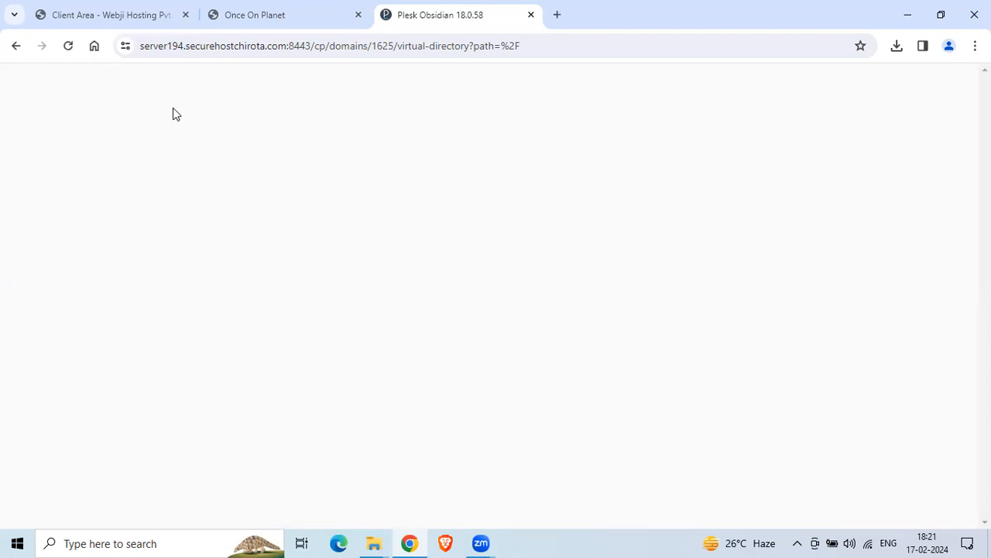
click(126, 46)
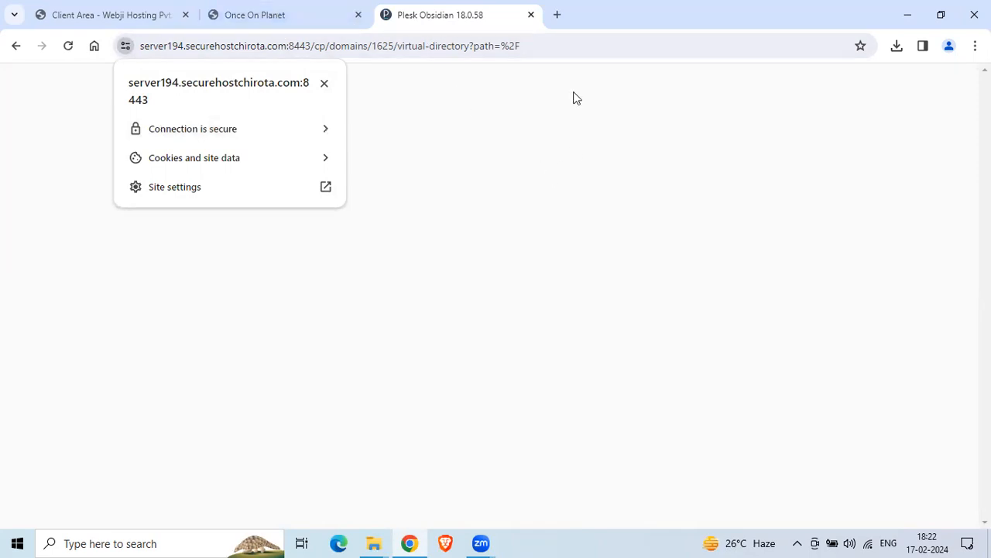
click(610, 50)
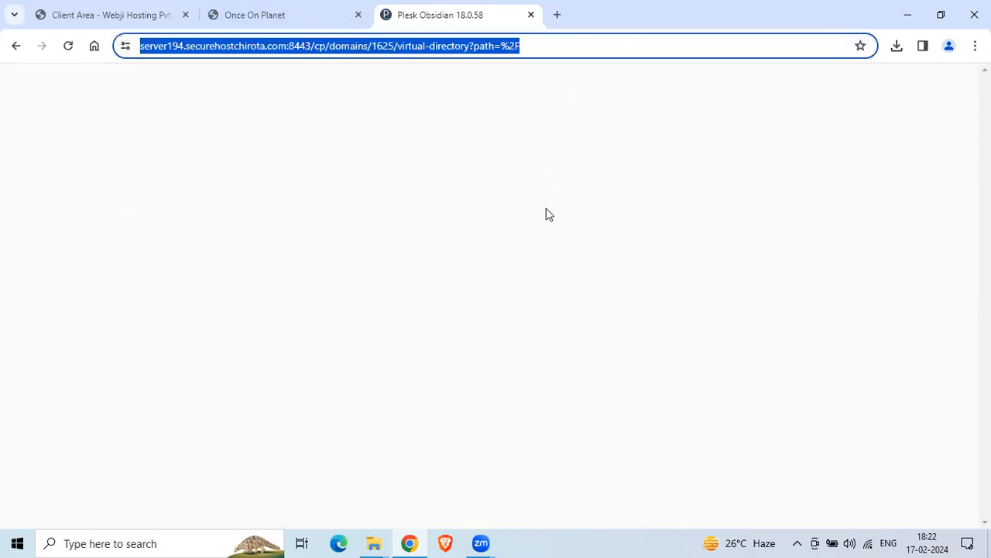
Load the bare domain wdpwcbca.co.in in the website's tab, without the home page file name
click(278, 15)
drag(263, 46, 475, 47)
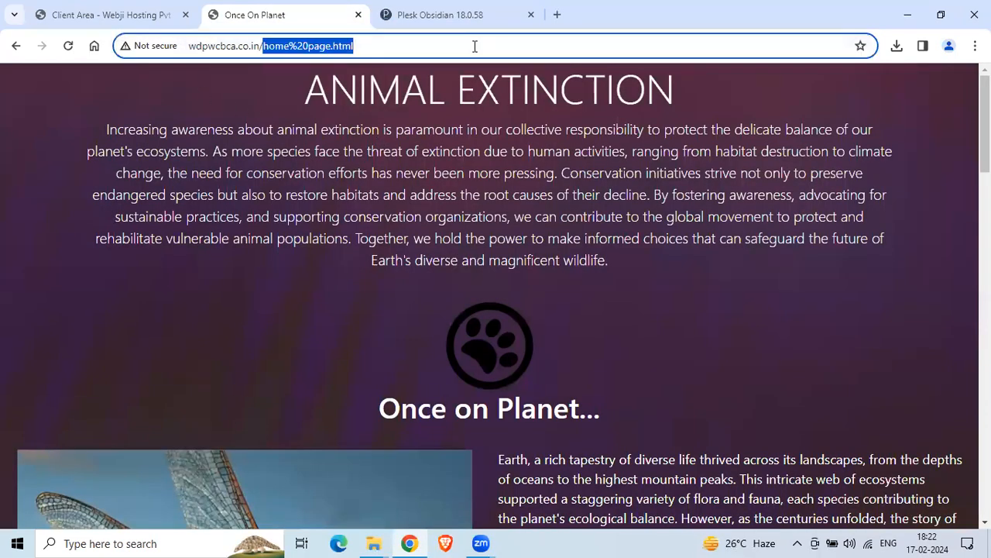
key(BackSpace)
key(BackSpace)
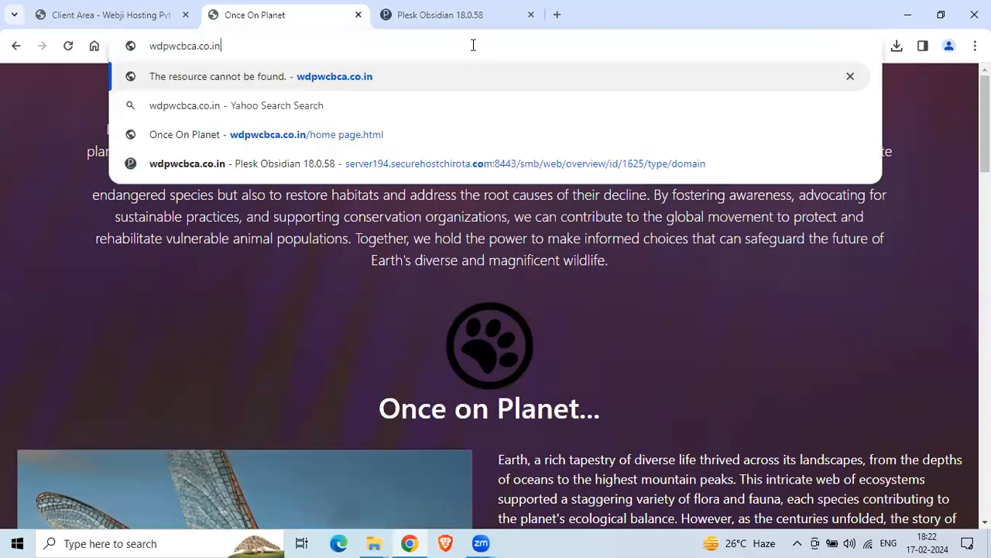
key(Return)
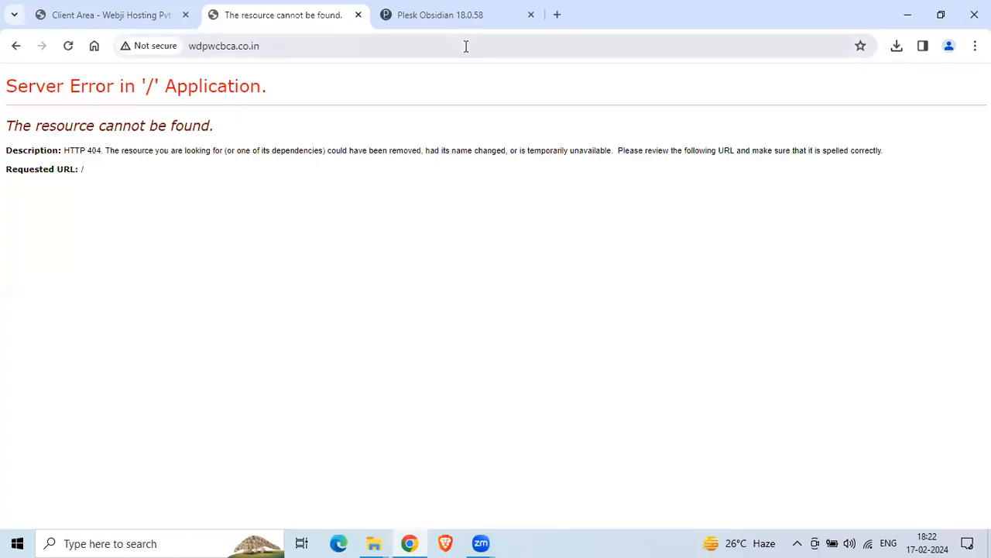
Check the Plesk virtual directory page and close the website's browser tab
click(478, 15)
click(594, 47)
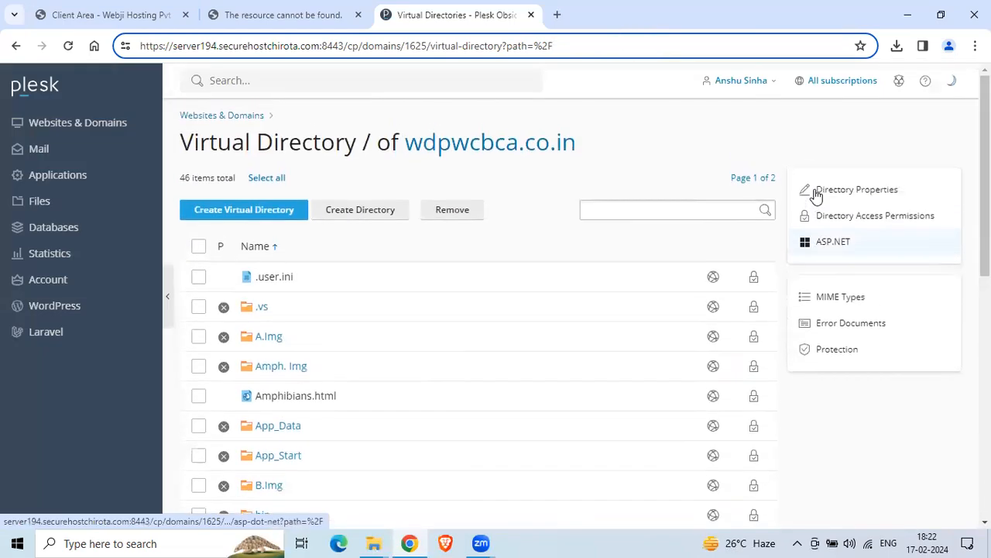
click(278, 22)
click(350, 44)
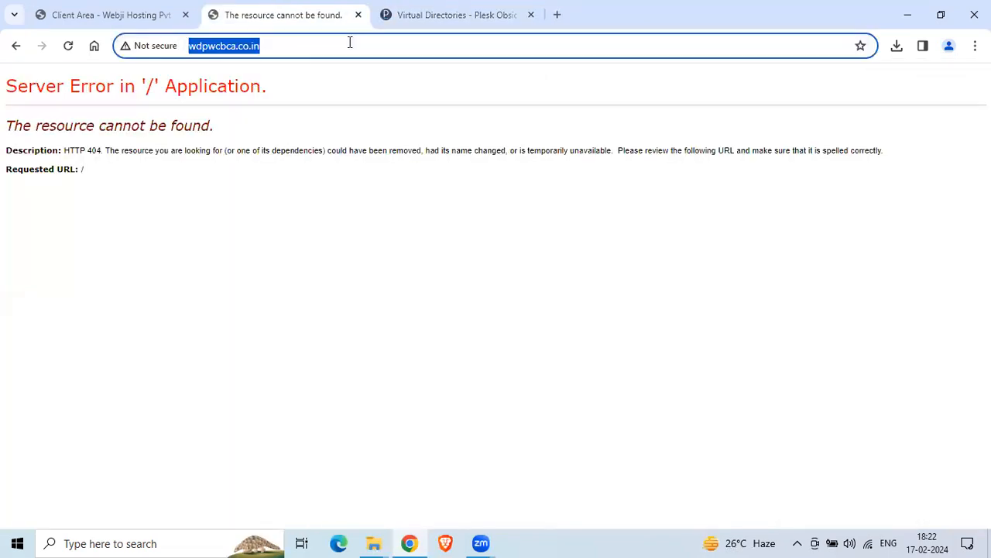
click(358, 15)
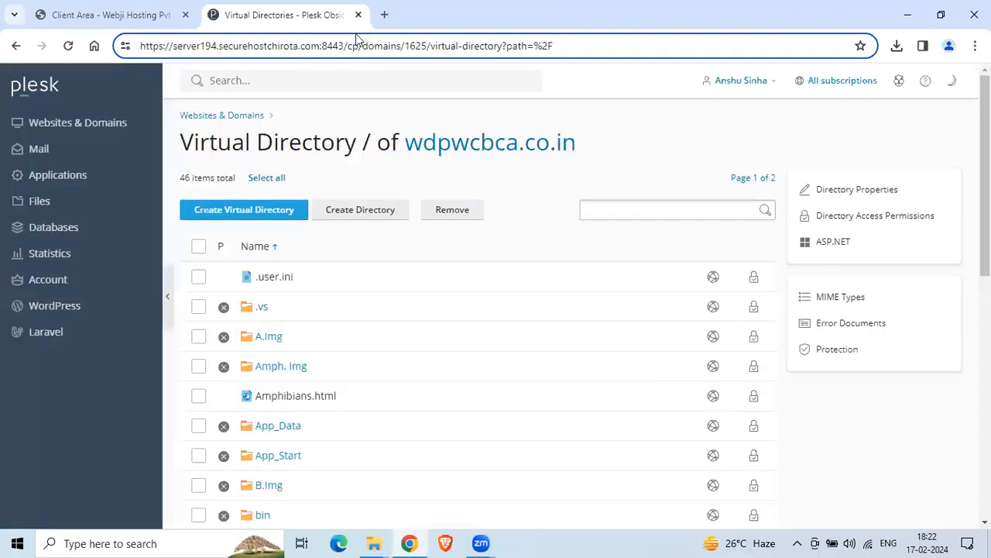
Copy the domain name from the Virtual Directory heading and load wdpwcbca.co.in in a new browser tab
drag(579, 144, 413, 147)
key(ctrl+c)
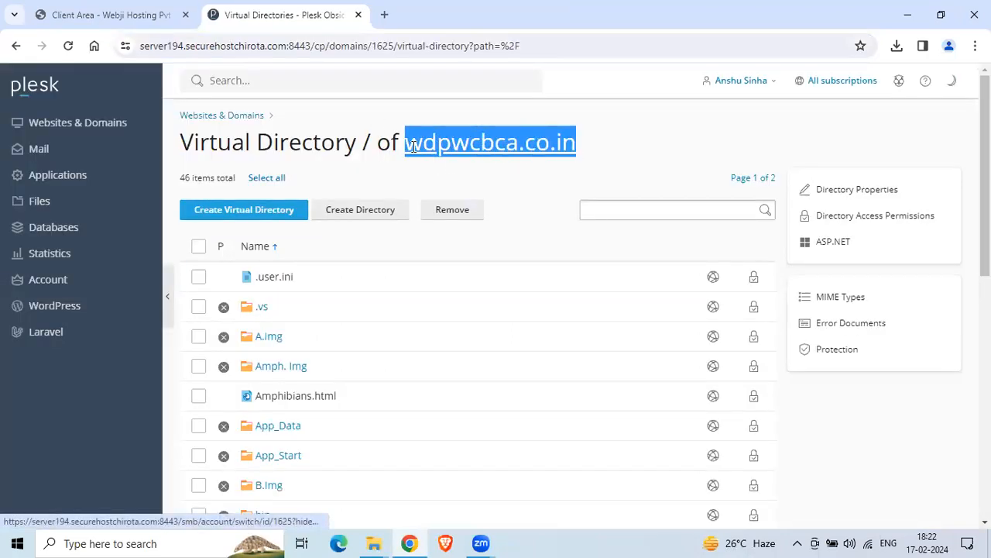
click(386, 15)
key(ctrl+v)
key(Return)
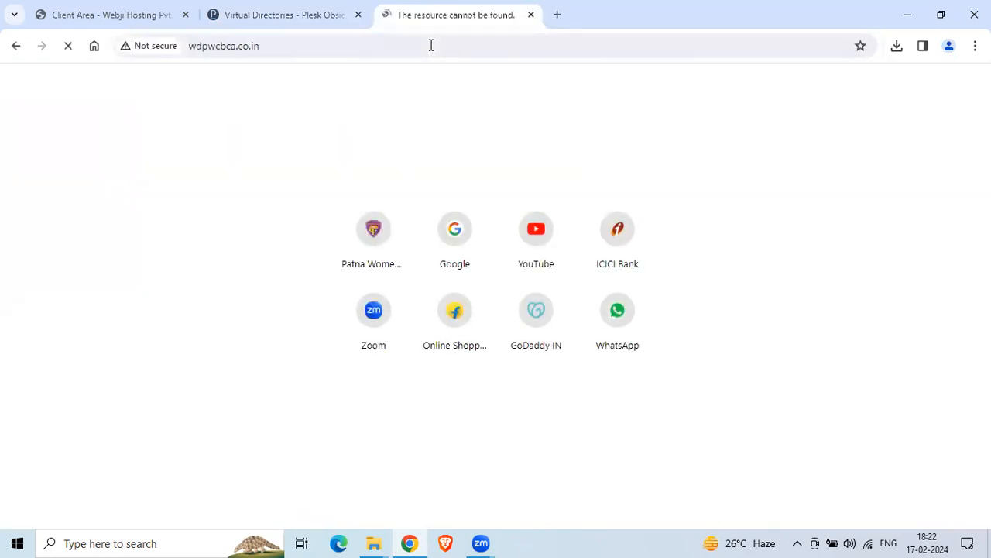
Open the directory properties of the domain's root virtual directory and reload the website's tab
click(303, 17)
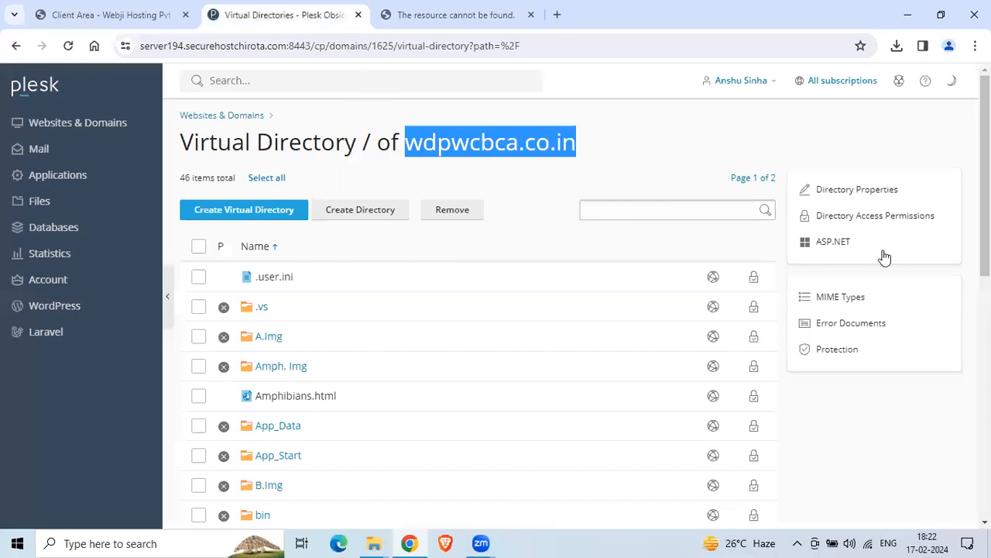
click(865, 193)
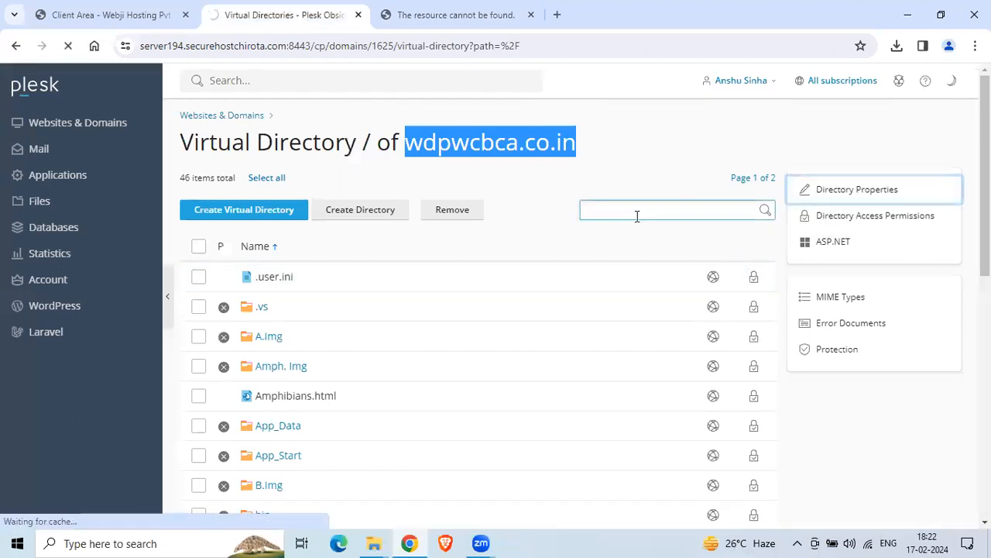
click(461, 15)
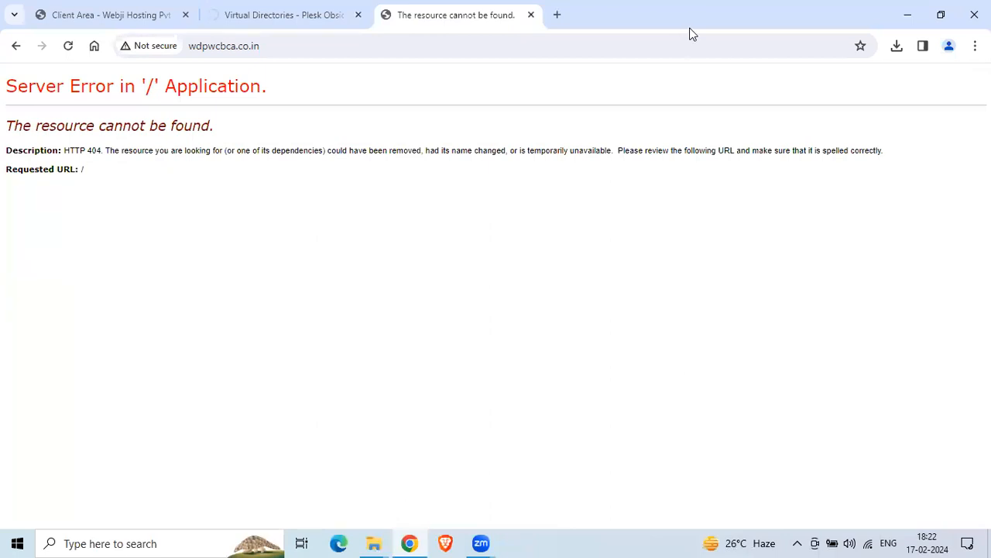
key(F5)
Check the default documents search order in the Virtual Directory Properties
click(360, 17)
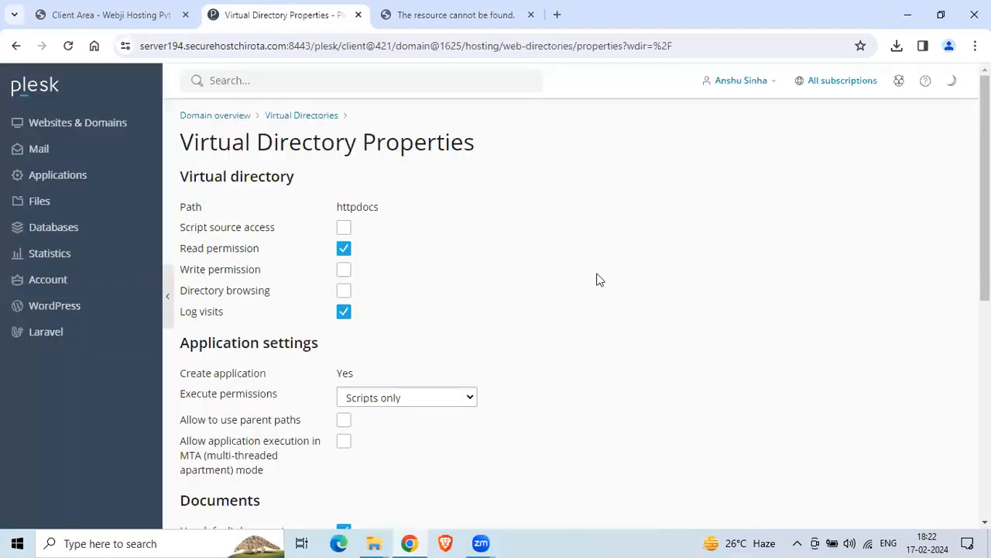
scroll(458, 228, down, 5)
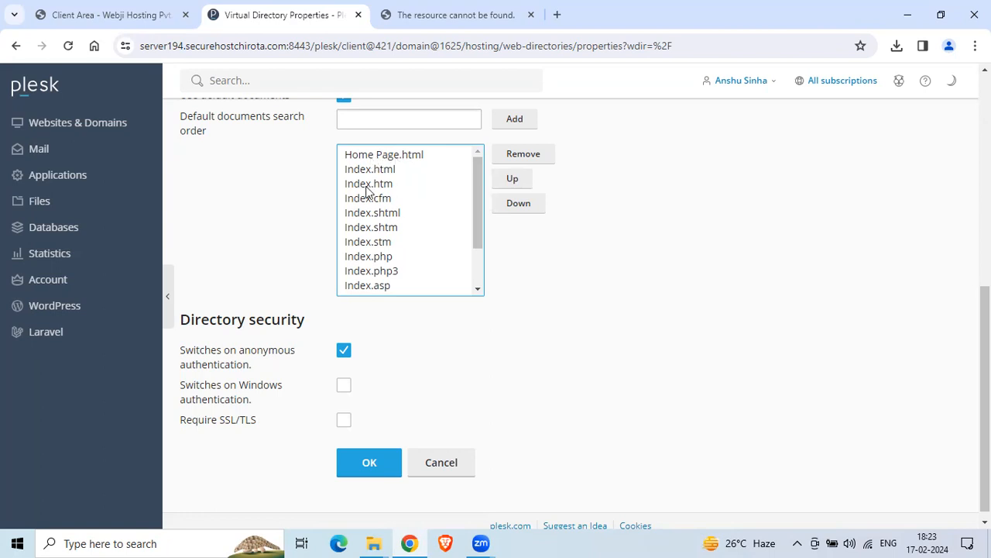
scroll(409, 223, down, 1)
scroll(408, 217, down, 1)
scroll(408, 216, up, 2)
Load wdpwcbca.co.in/home page.html in the website's tab
click(476, 15)
click(327, 45)
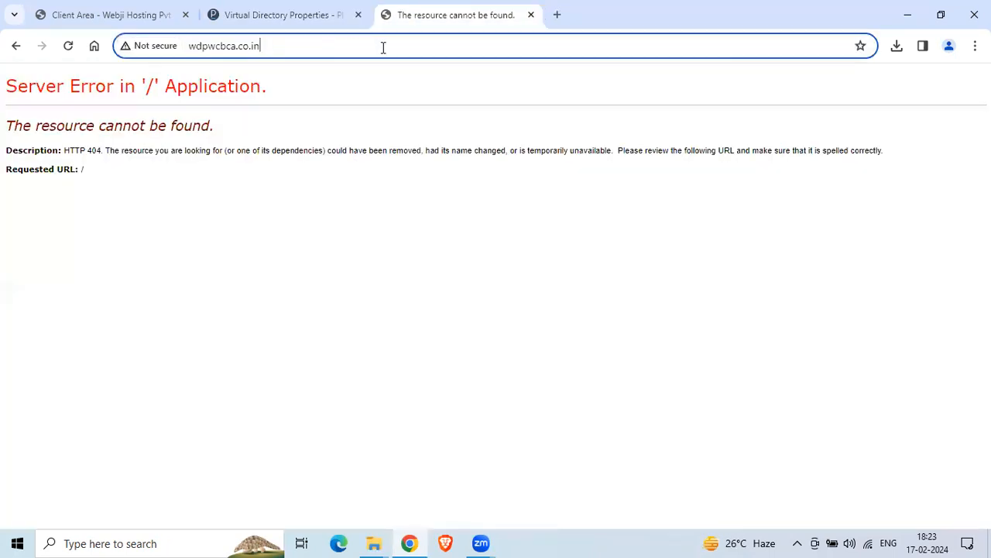
text(/home )
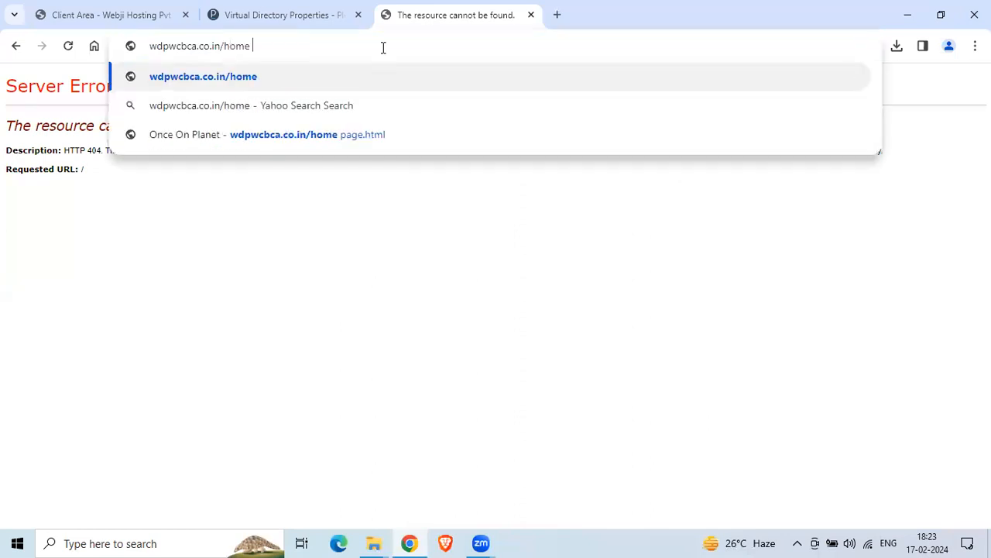
text(page.html)
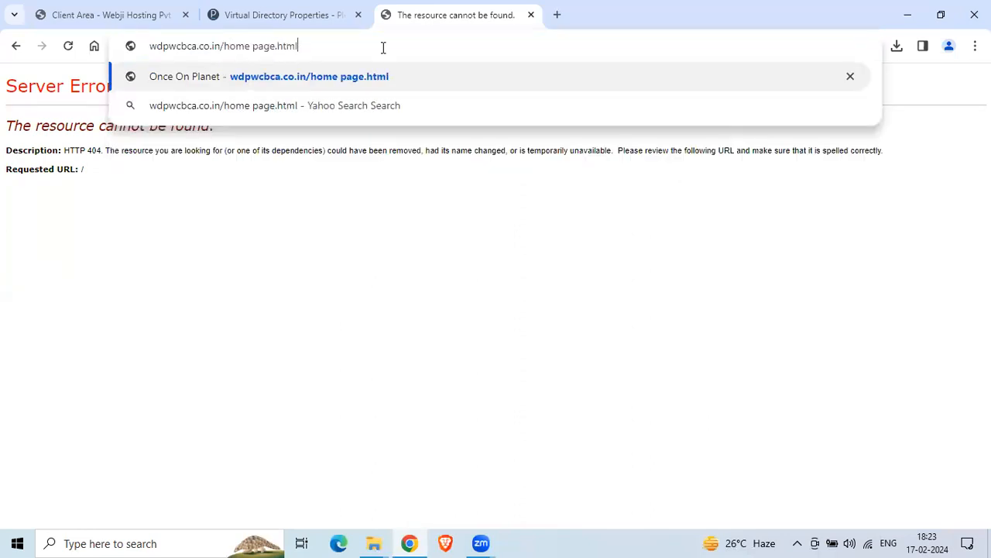
key(Return)
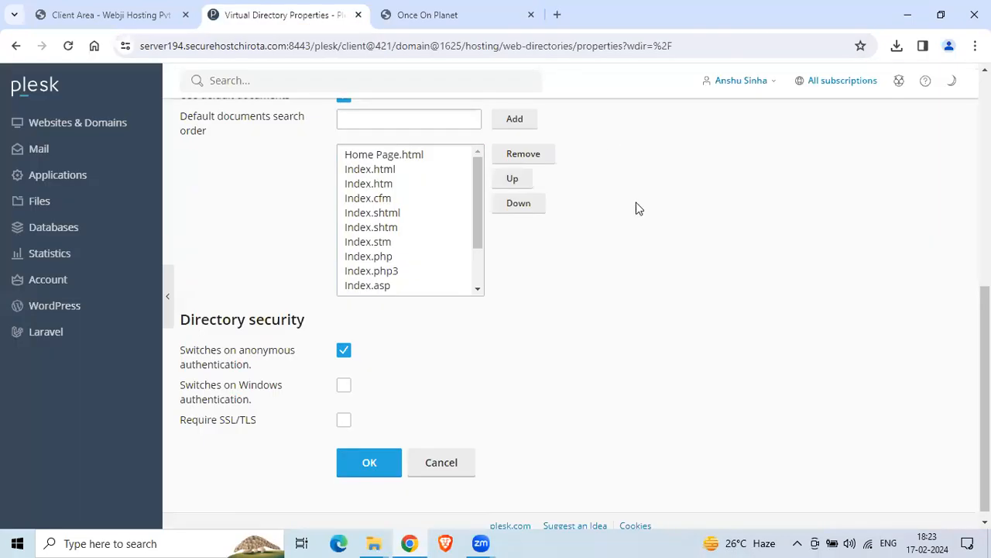
Remove Home Page.html from the default documents search order and add Home.html in its place
click(397, 155)
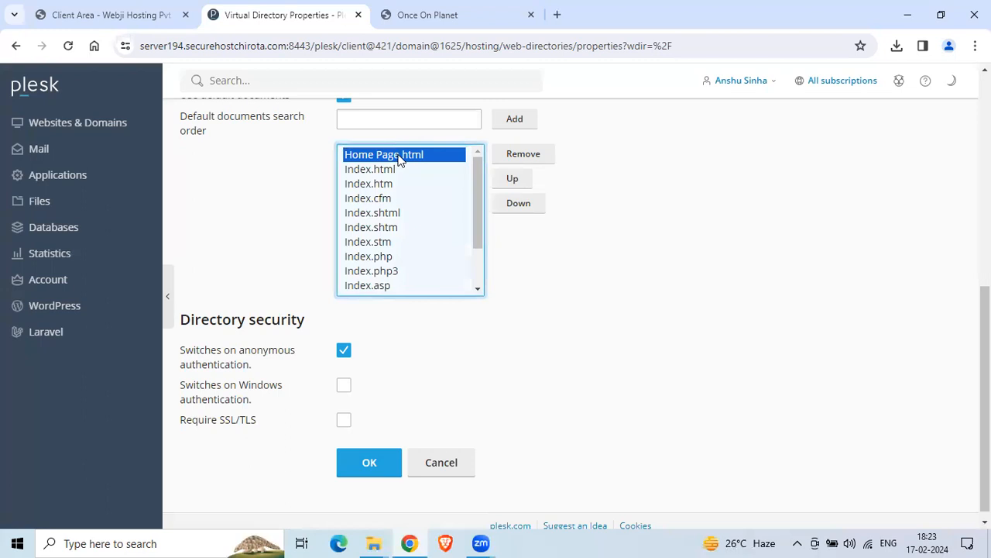
click(524, 155)
click(421, 118)
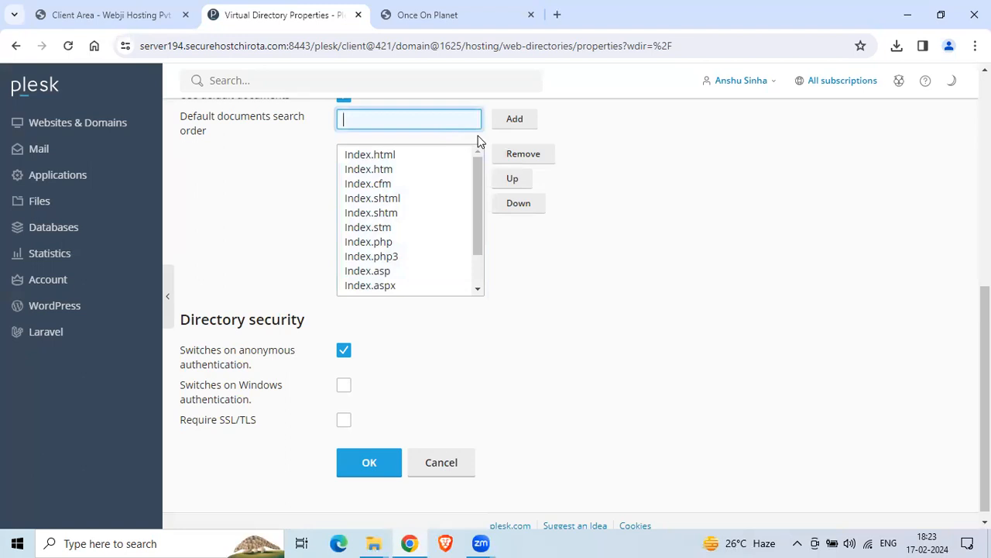
text(Home.html)
click(515, 120)
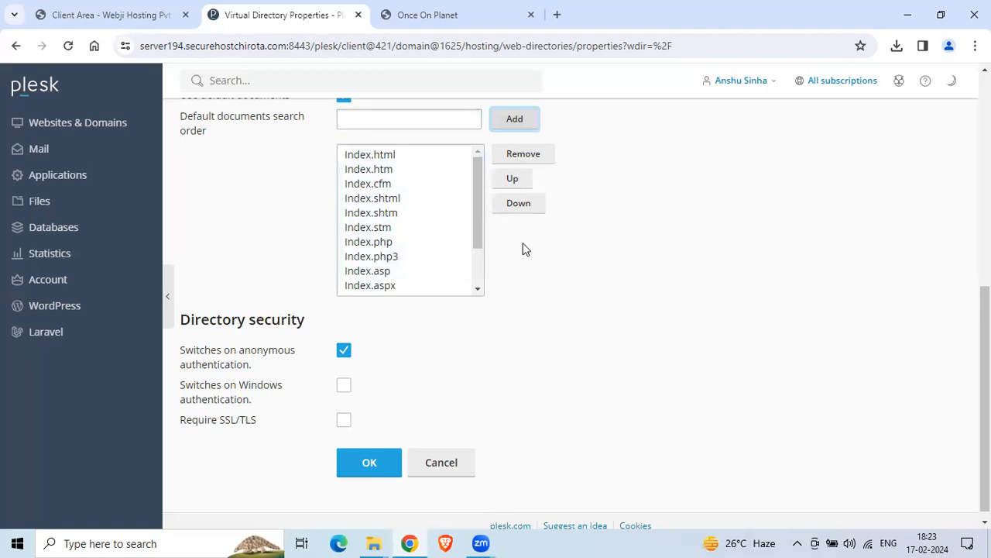
Move Home.html to the top of the default documents search order and save the virtual directory properties
click(476, 289)
click(397, 286)
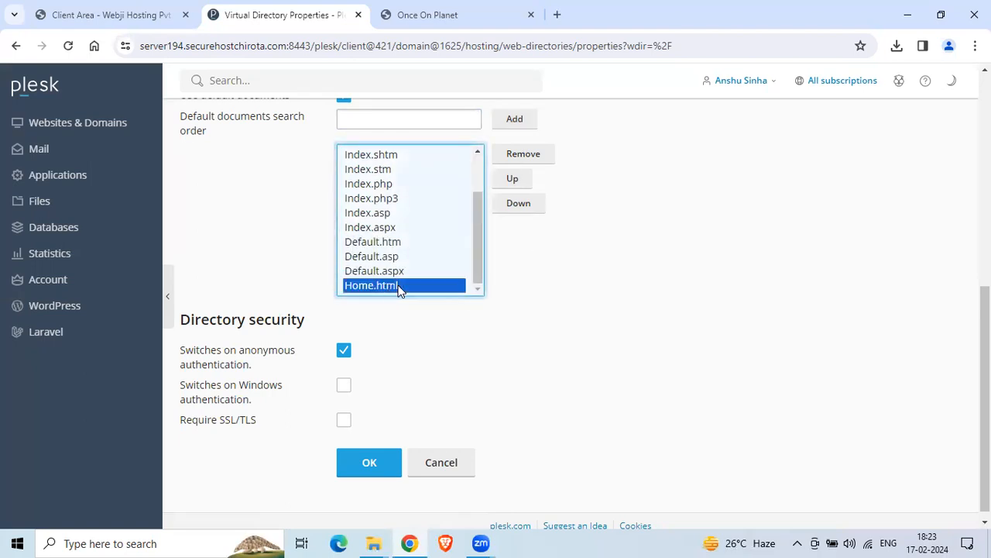
double_click(518, 181)
double_click(518, 180)
double_click(517, 180)
double_click(517, 181)
click(517, 180)
double_click(517, 180)
double_click(518, 181)
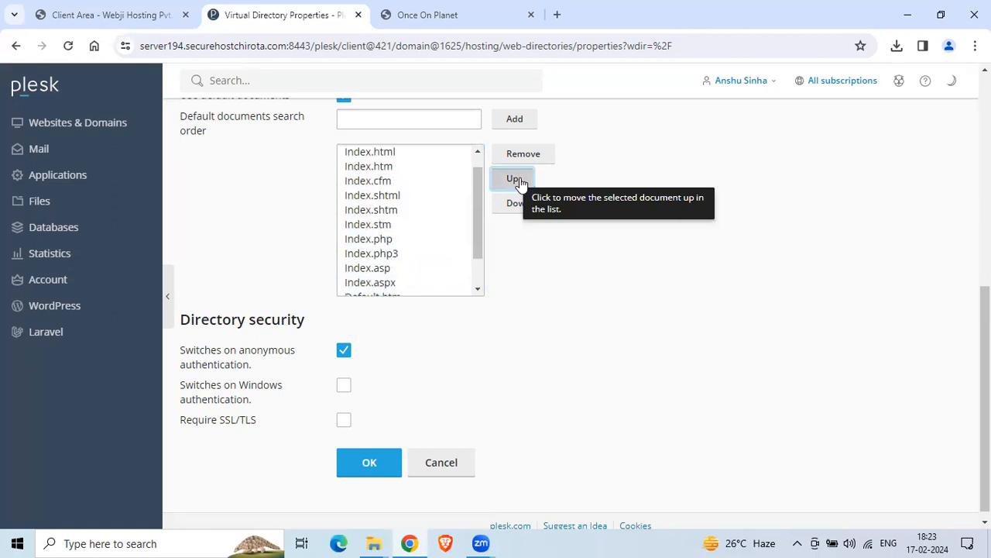
drag(475, 190, 475, 177)
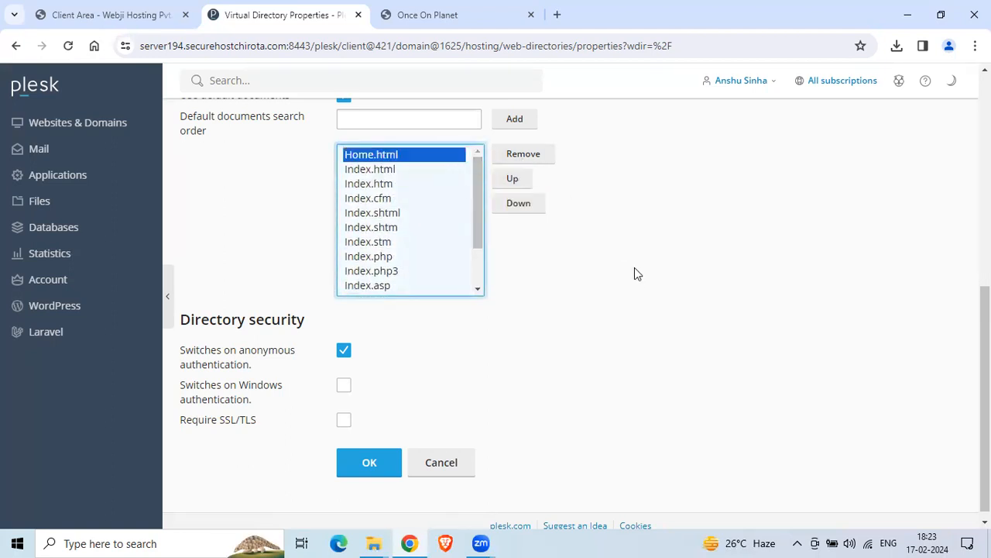
click(369, 462)
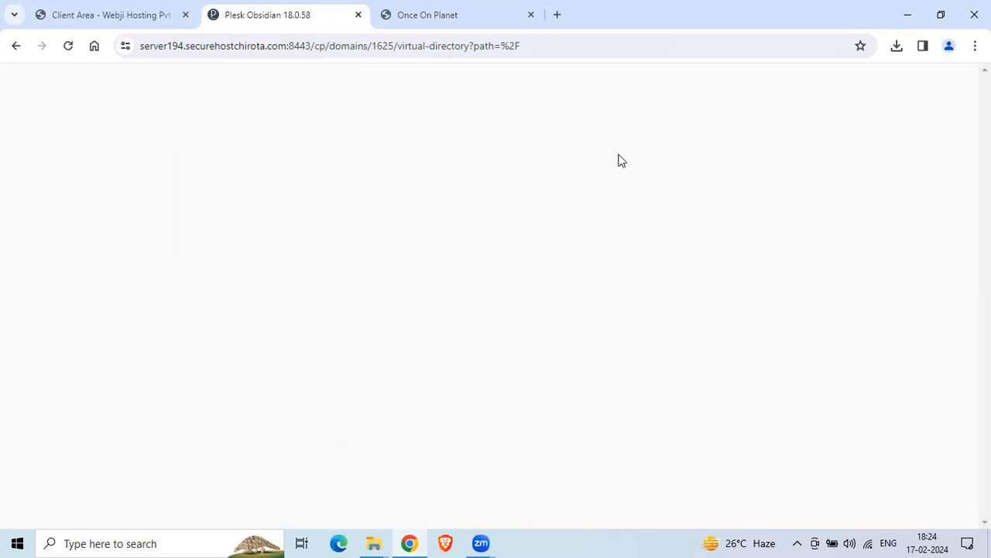
Check the home page's file name in the website's address and return to the Plesk page
click(463, 16)
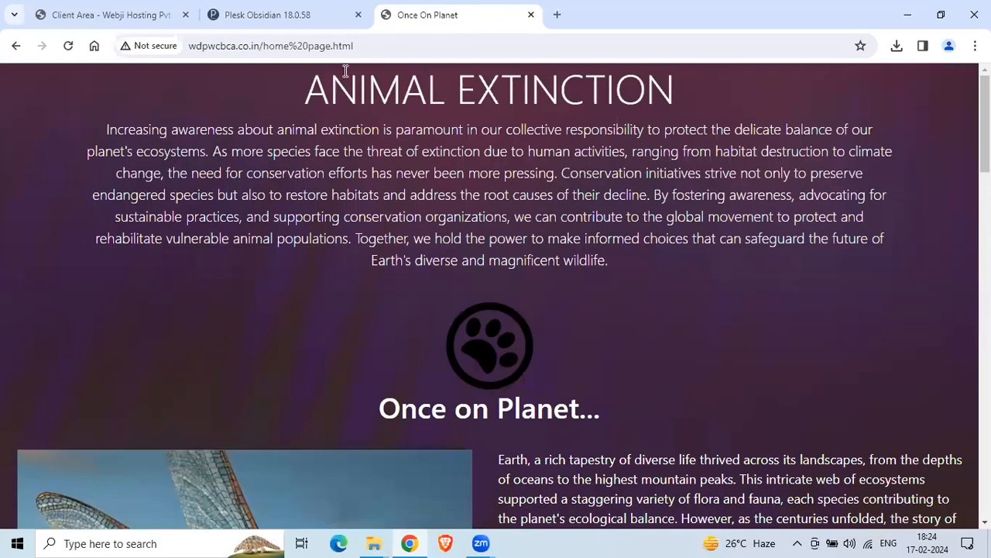
drag(290, 47, 392, 45)
click(315, 17)
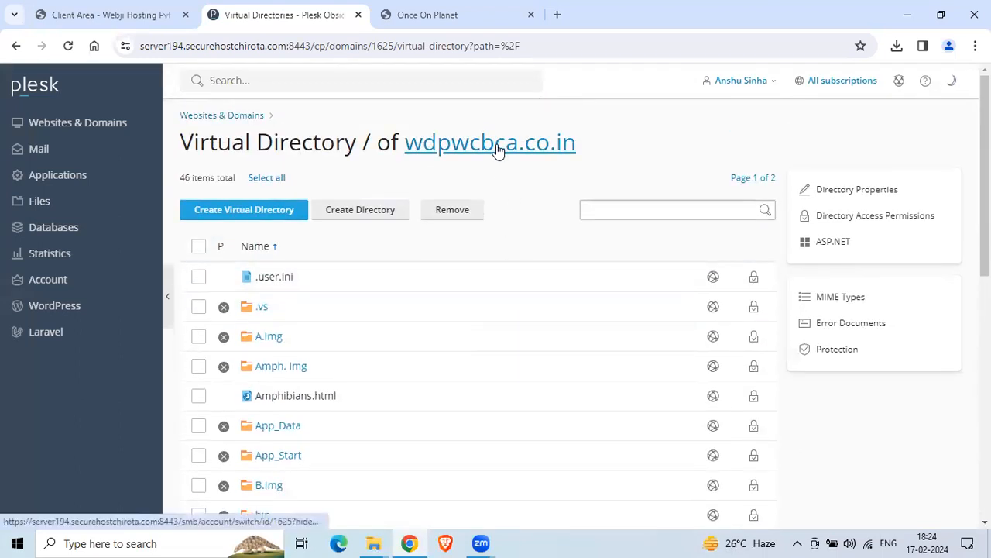
Open the domain's file manager and locate Home Page.html in the httpdocs folder
click(52, 202)
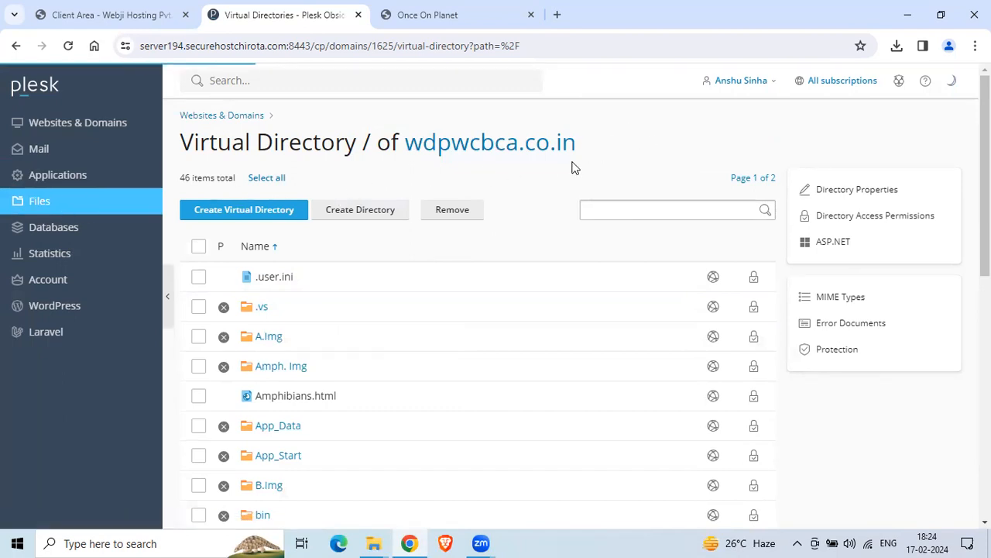
scroll(529, 281, down, 3)
scroll(530, 290, down, 1)
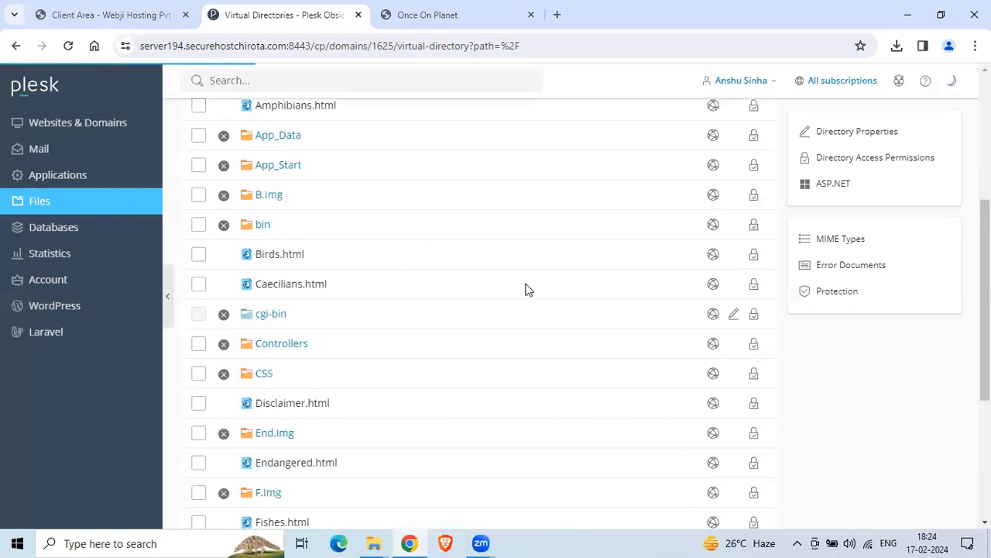
scroll(526, 285, down, 2)
scroll(524, 286, down, 2)
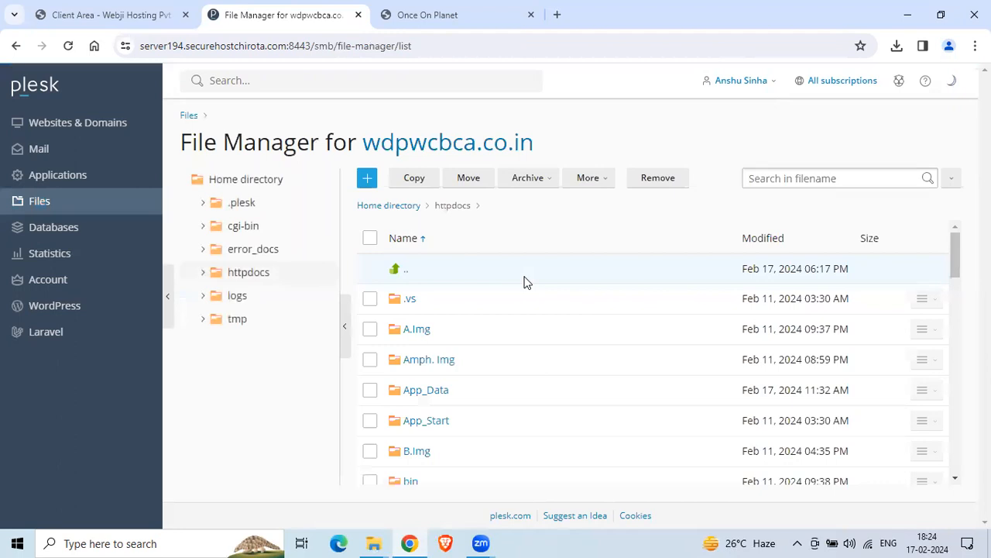
scroll(525, 283, down, 3)
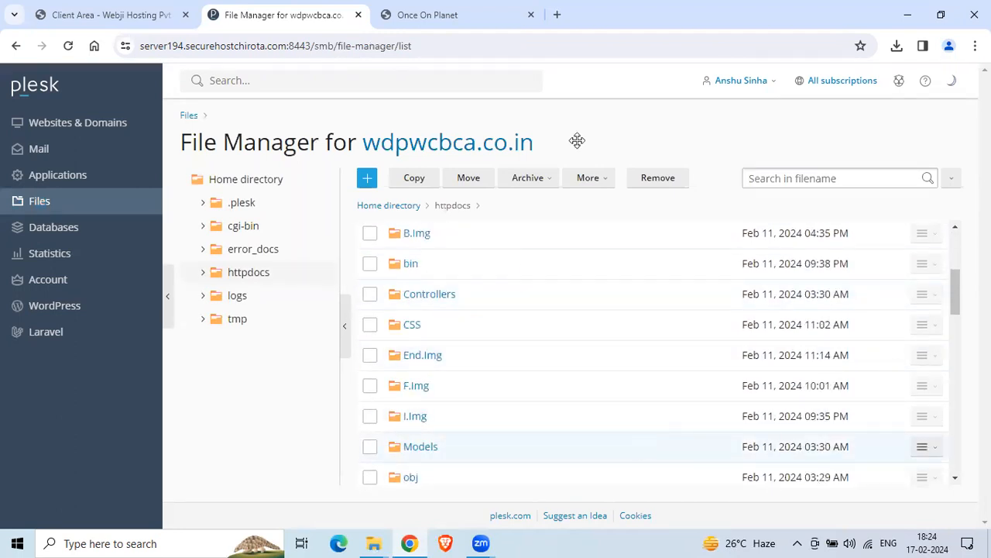
scroll(623, 428, down, 8)
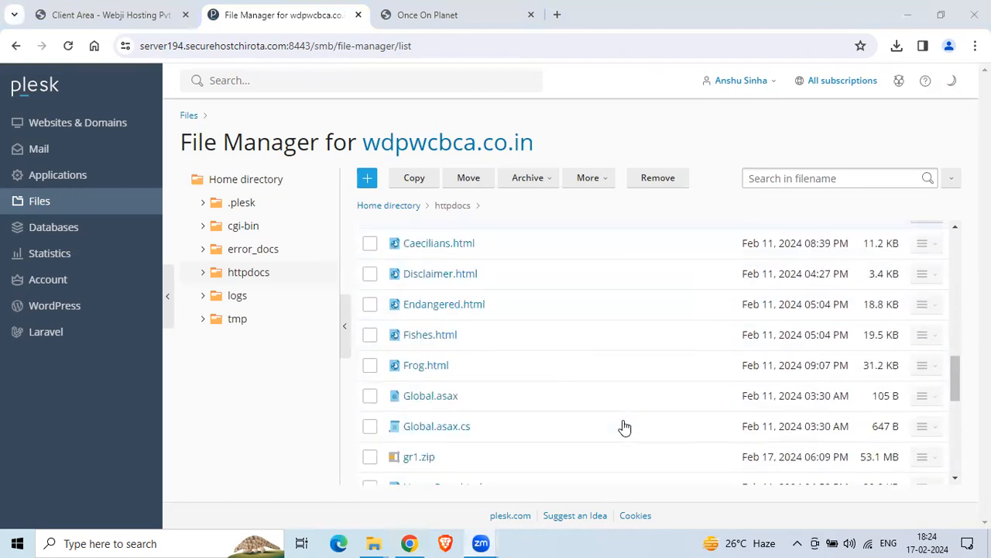
scroll(574, 374, down, 2)
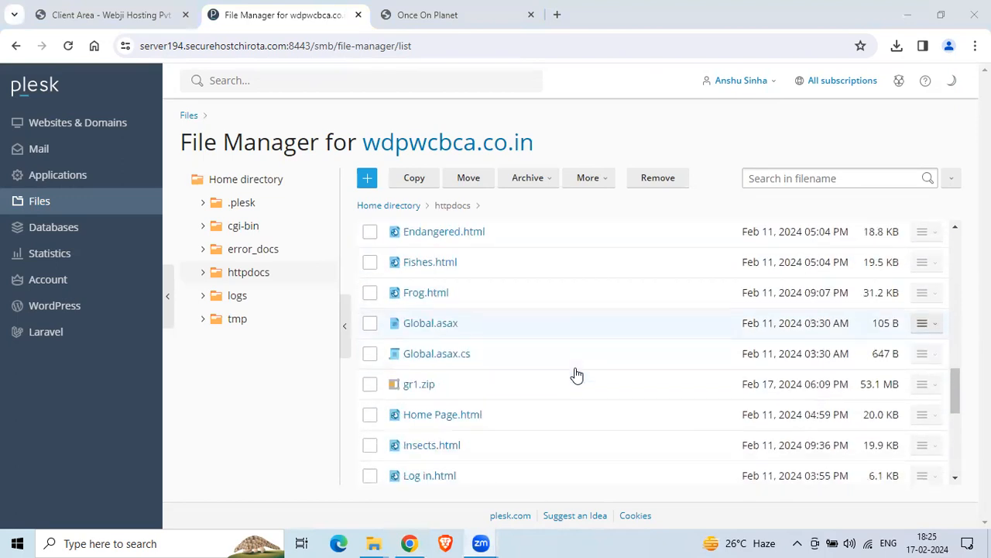
scroll(576, 375, down, 2)
Rename Home Page.html in the httpdocs folder to Home.html
click(924, 344)
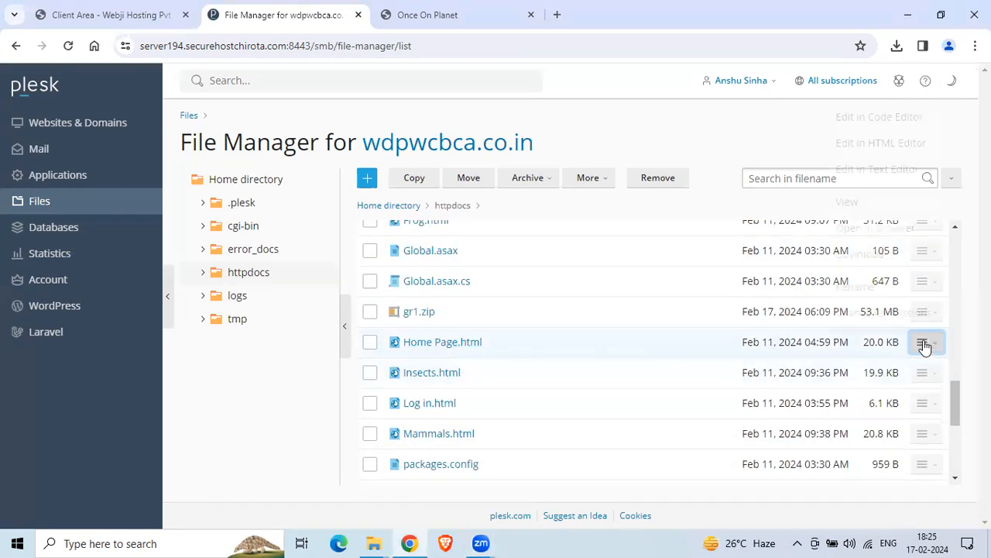
click(869, 288)
click(501, 172)
key(BackSpace)
key(BackSpace)
key(BackSpace)
key(BackSpace)
key(BackSpace)
click(475, 215)
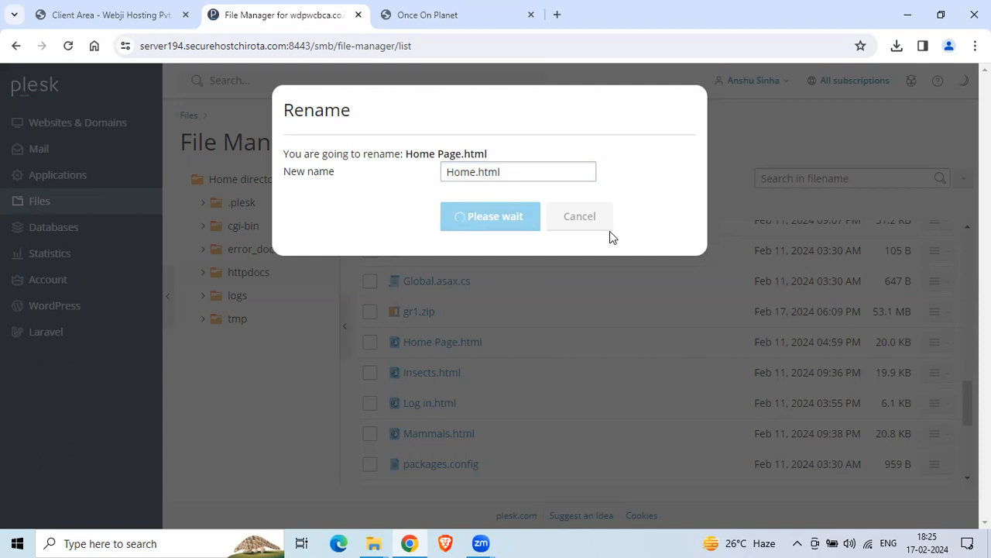
click(480, 171)
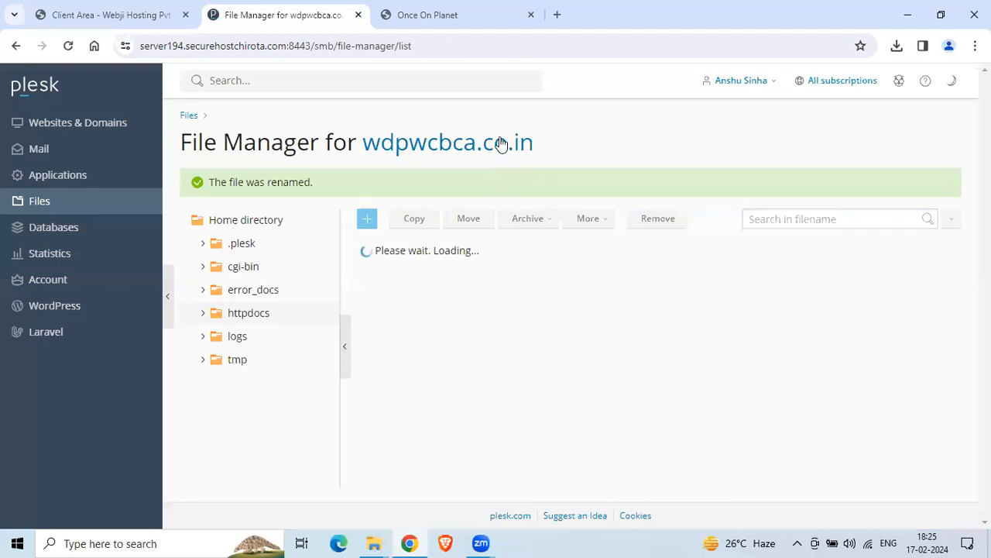
Remove the file name from the address in the website's tab and load the bare domain wdpwcbca.co.in
click(500, 15)
drag(265, 47, 263, 46)
key(BackSpace)
key(BackSpace)
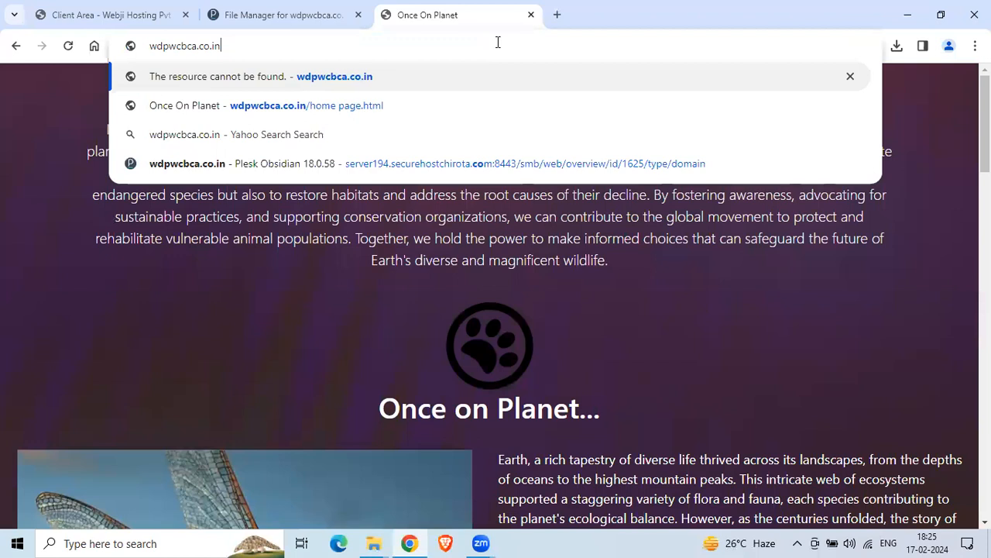
key(Return)
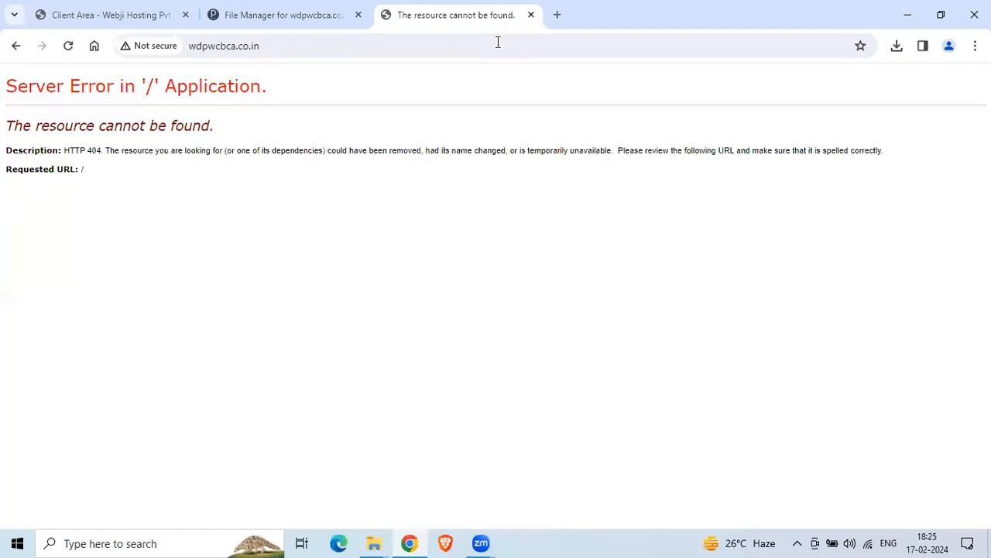
Close the website's tab and load wdpwcbca.co.in in a new one, copying the domain name from the File Manager heading
click(531, 15)
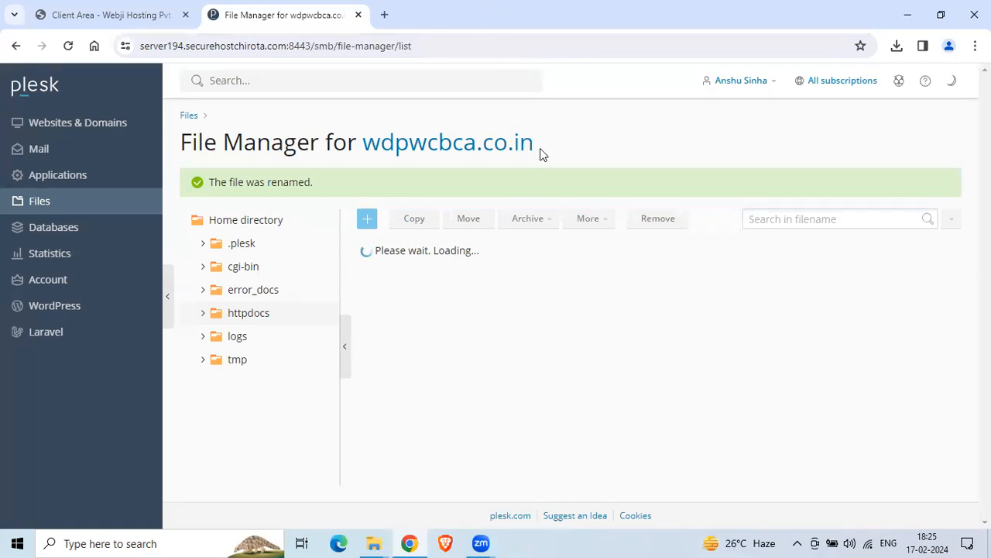
drag(540, 151, 378, 146)
key(ctrl+c)
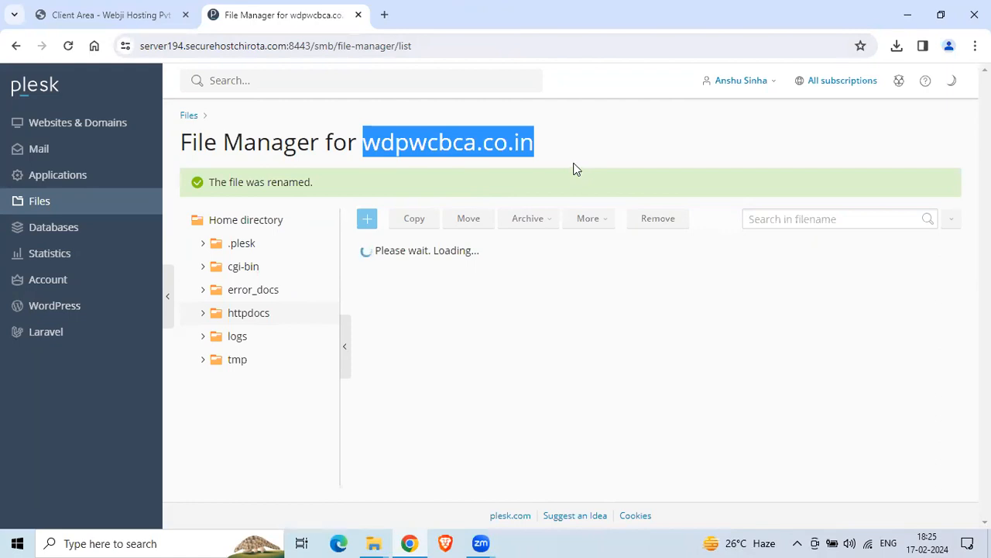
click(386, 14)
key(ctrl+v)
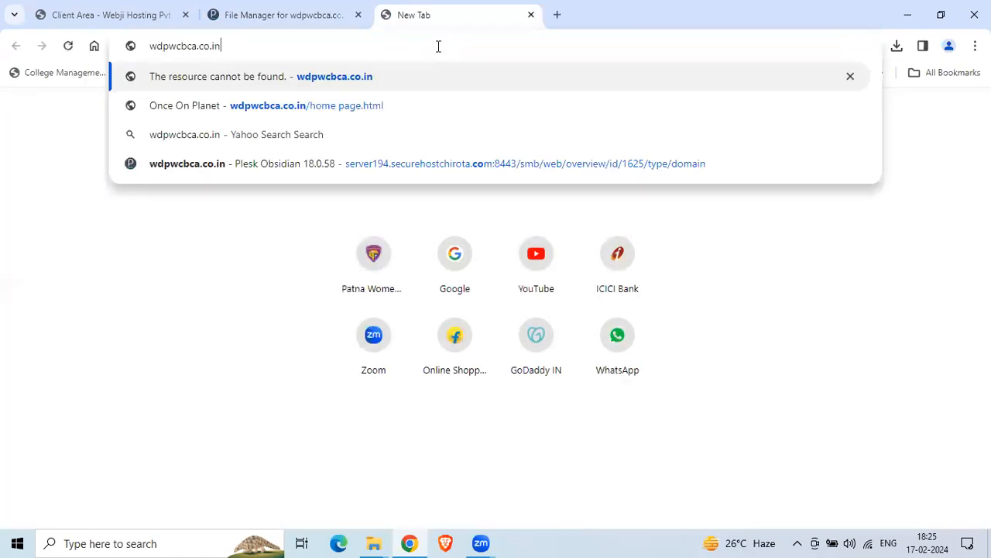
key(Return)
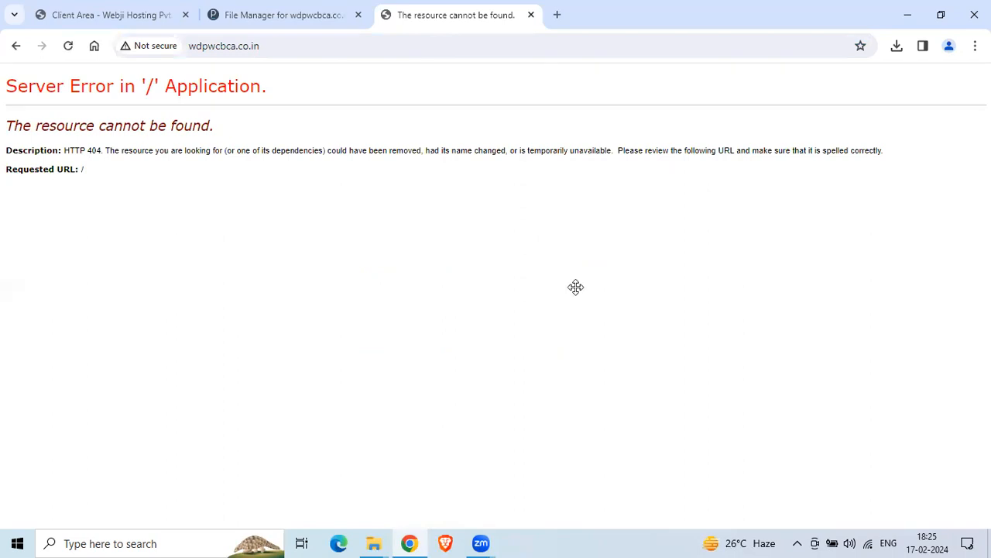
Load wdpwcbca.co.in/home.html in the website's tab and look through the home page
click(425, 47)
text(/)
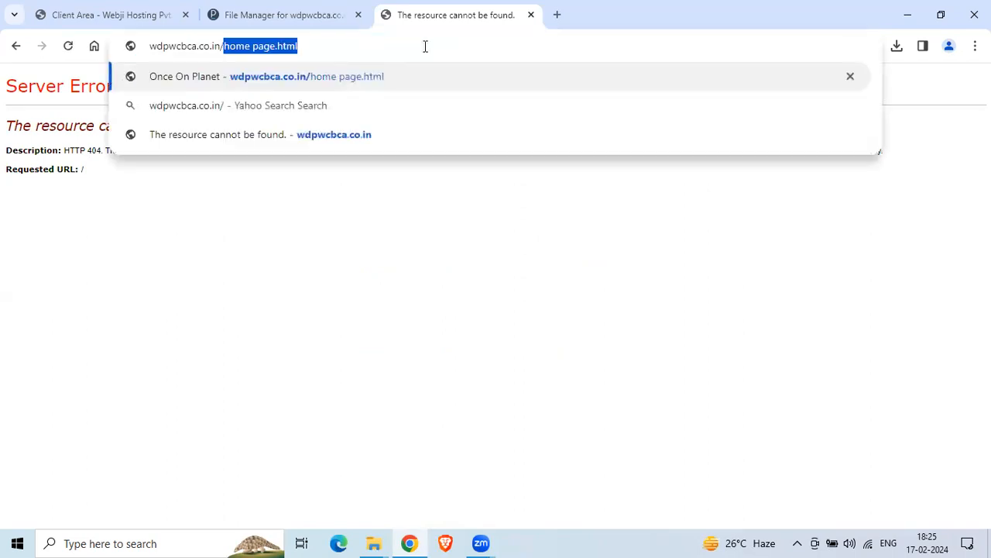
text(home.html)
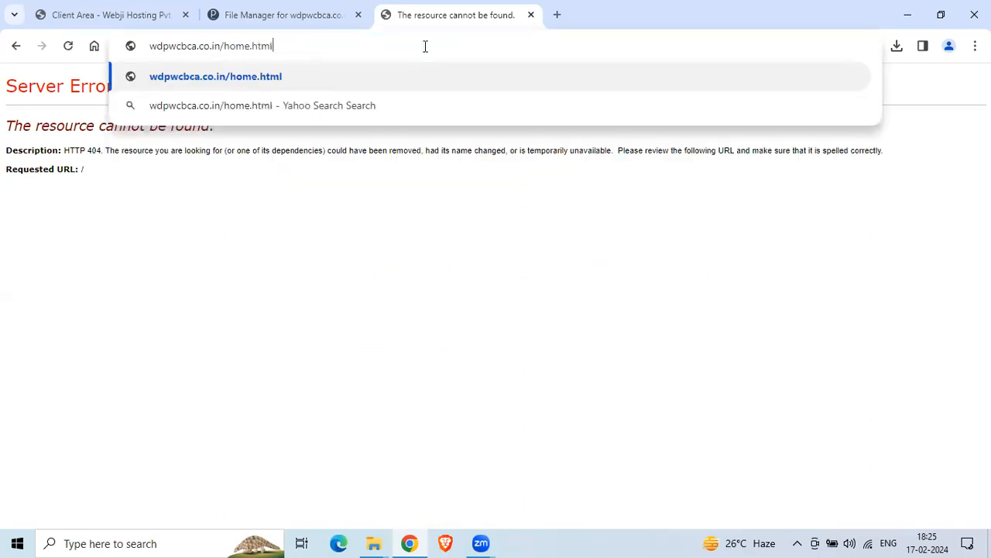
key(Return)
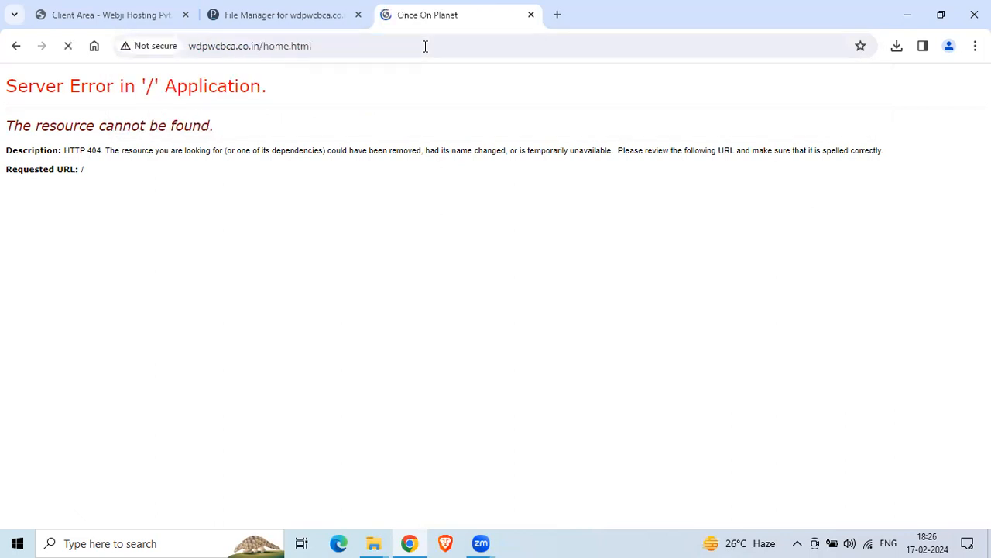
scroll(480, 285, down, 1)
scroll(480, 285, down, 4)
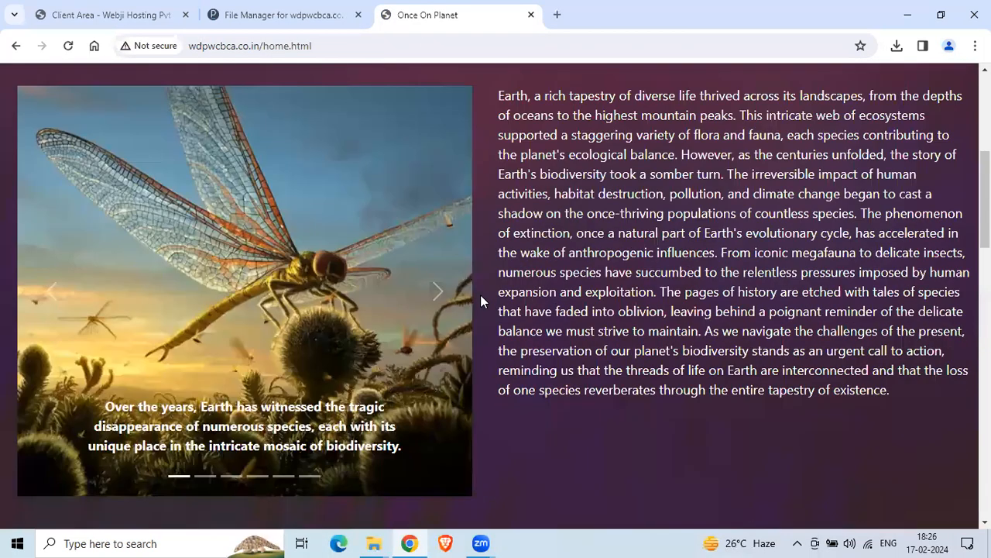
scroll(600, 465, down, 1)
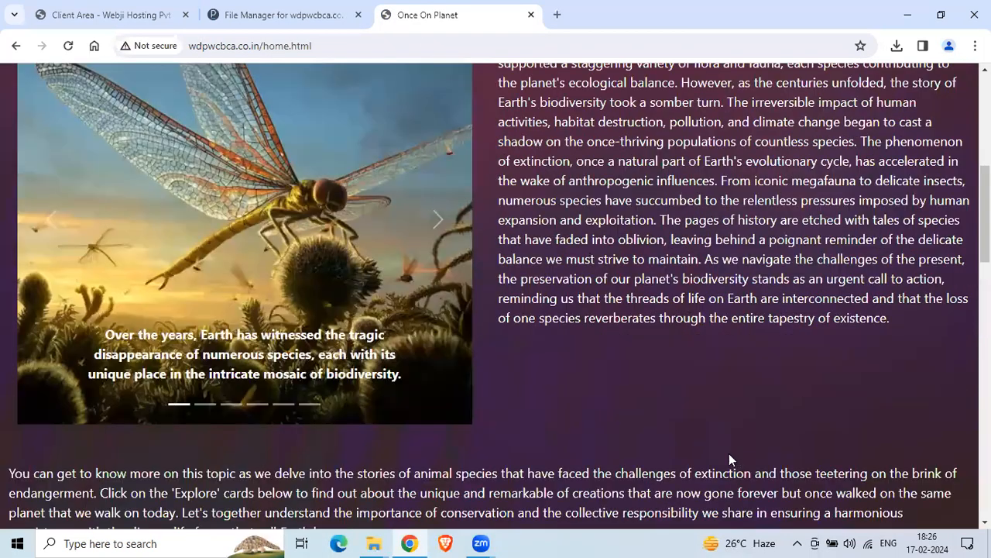
Open the Mammals page, test its Once on Planet link to the home page, and return to the Mammals page
click(464, 103)
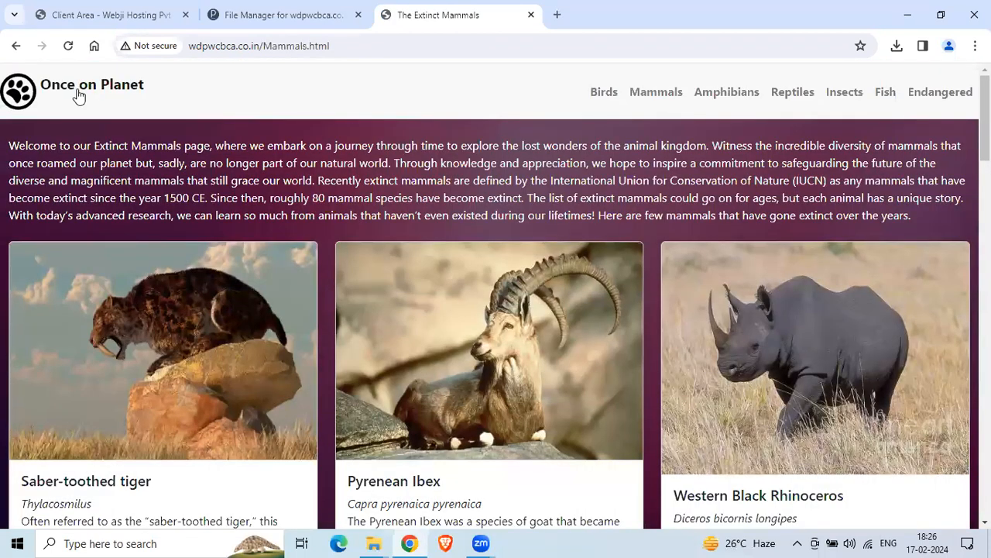
click(64, 85)
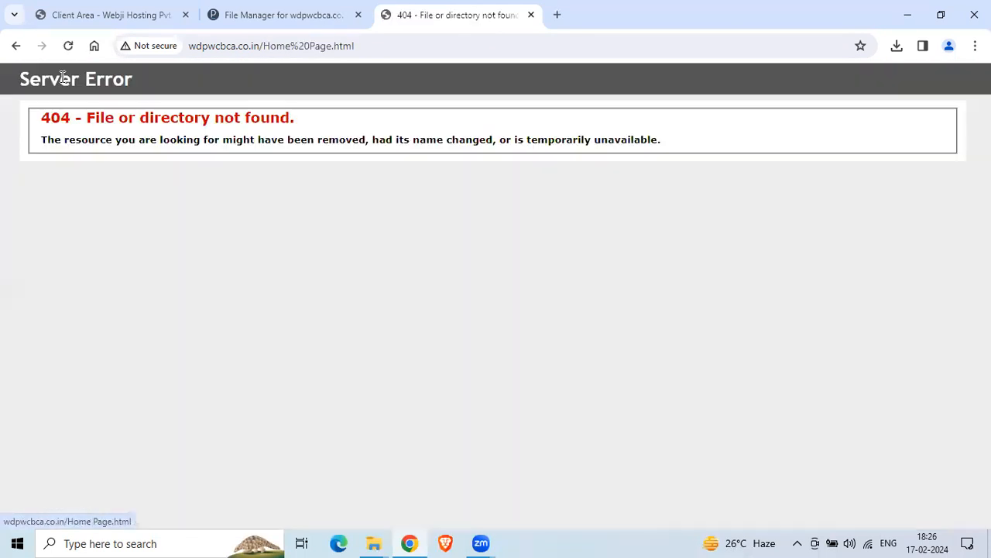
click(16, 46)
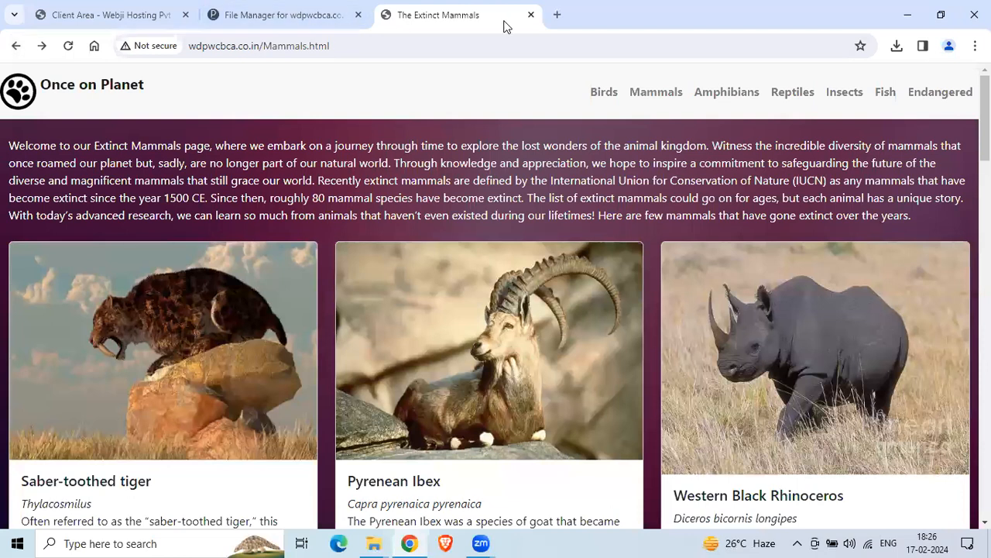
Close the website's tab, load the bare domain wdpwcbca.co.in in a new one, and refresh it several times
click(531, 14)
click(385, 14)
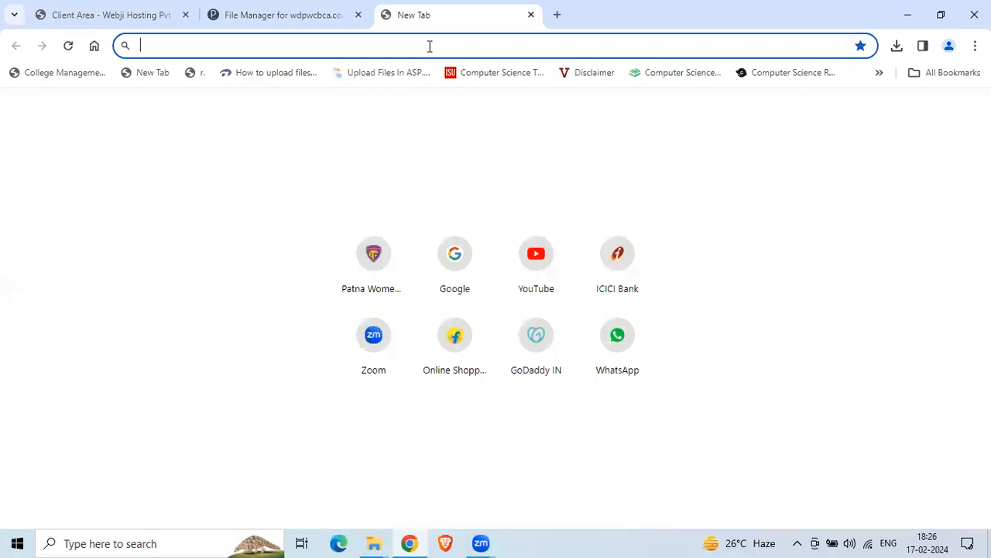
key(ctrl+v)
text(/)
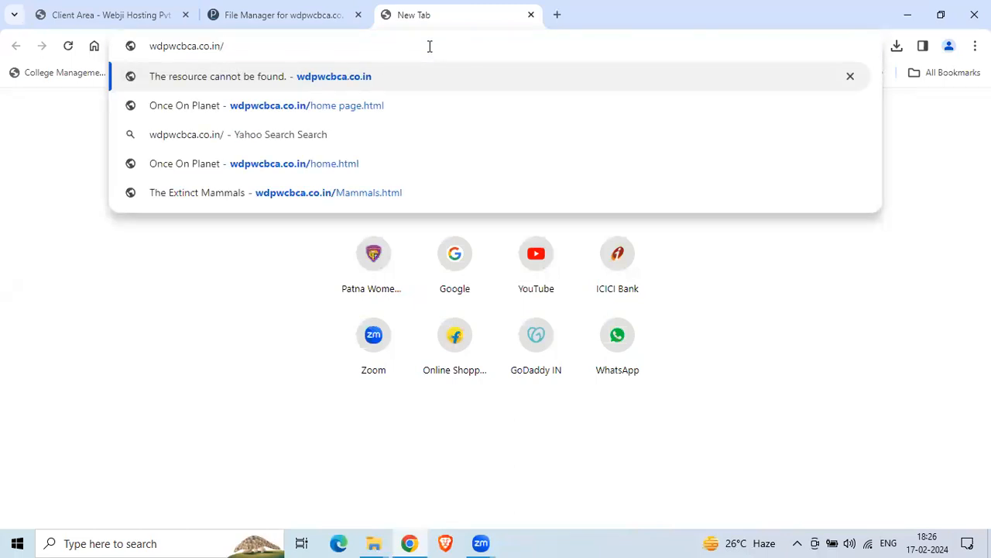
key(Return)
click(430, 46)
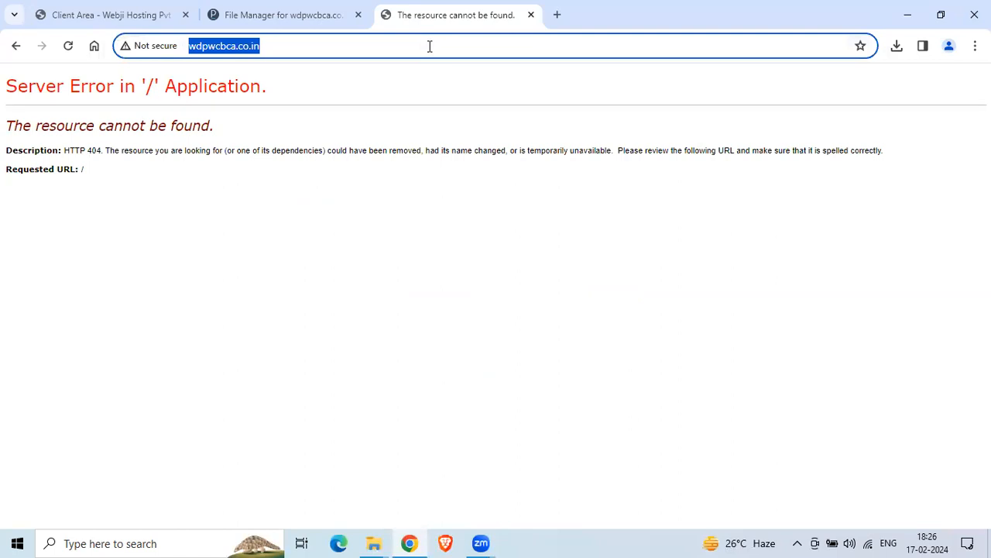
key(Return)
key(F5)
key(F5)
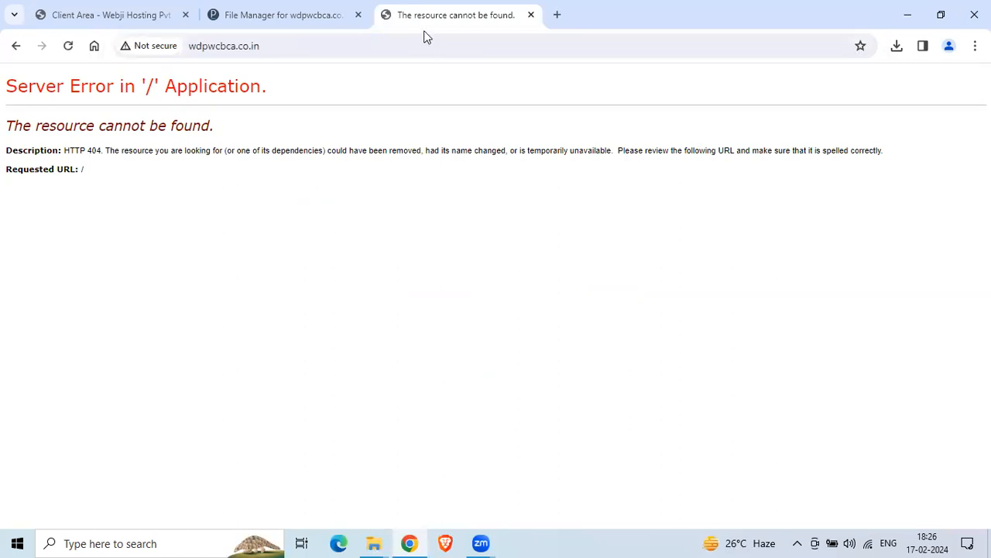
Go from the httpdocs file list to the domain's virtual directories and open the root directory's properties
click(272, 14)
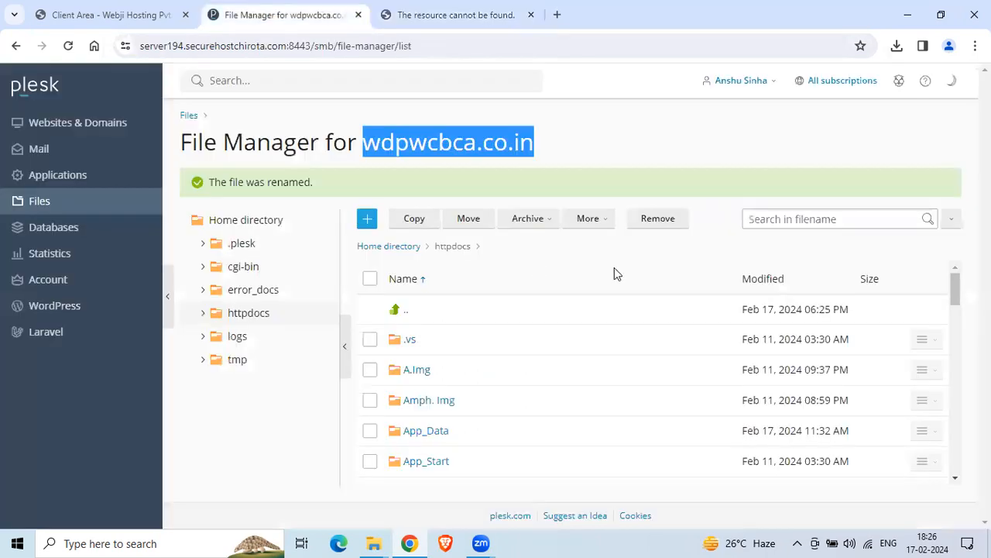
scroll(617, 283, down, 3)
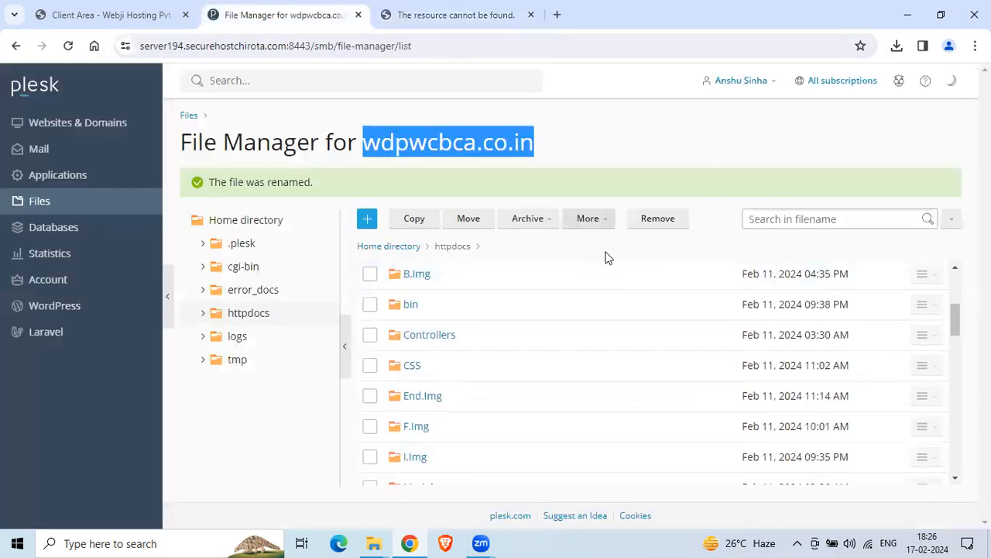
scroll(668, 277, down, 2)
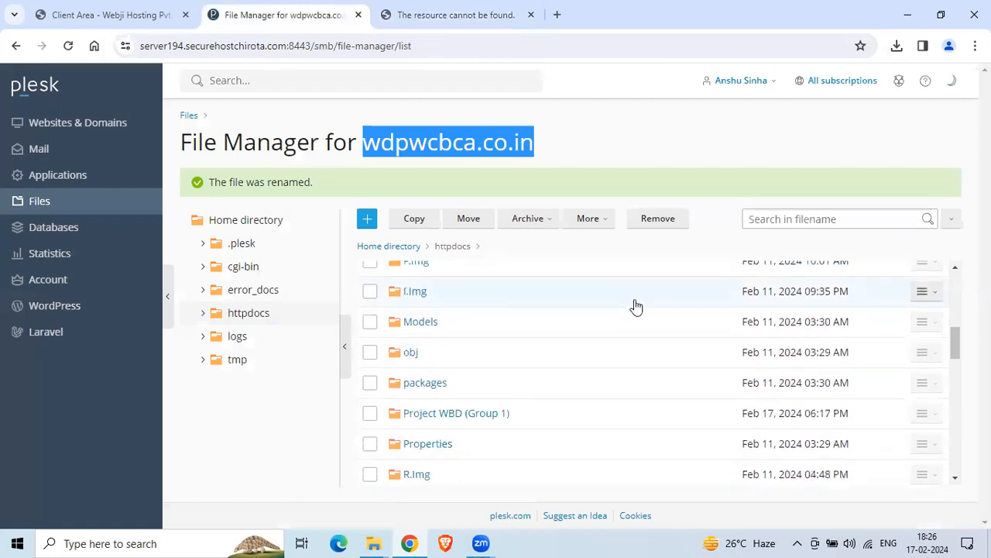
scroll(574, 419, up, 1)
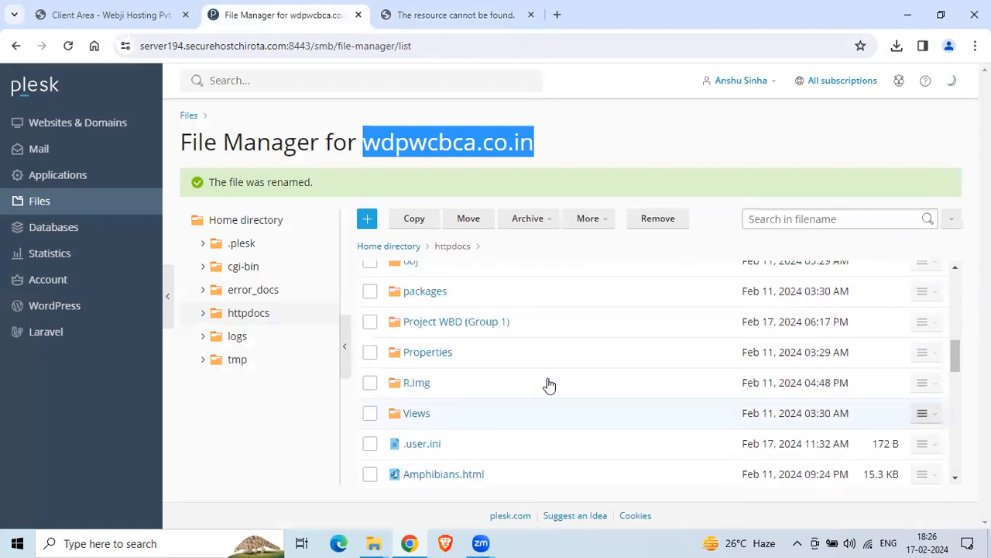
scroll(546, 385, up, 1)
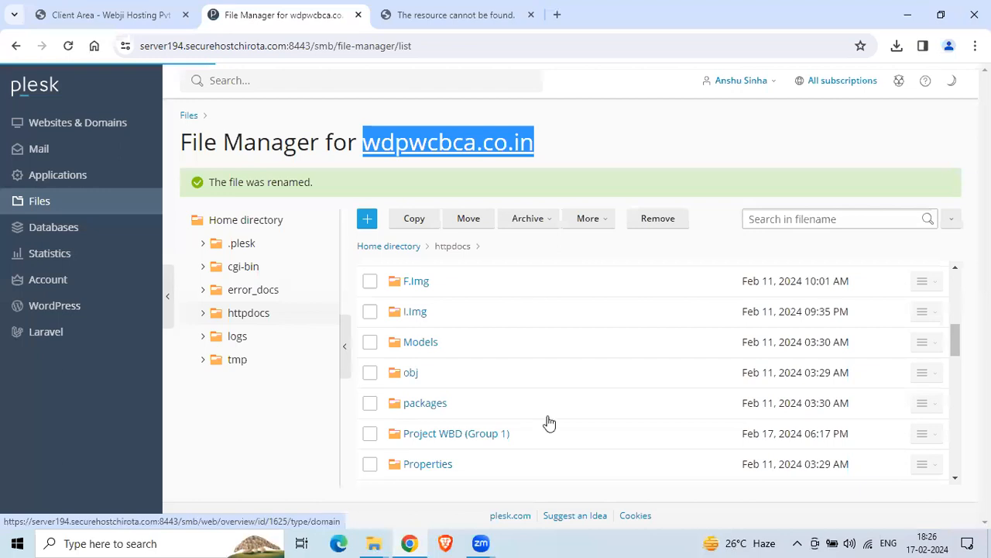
scroll(626, 465, up, 7)
scroll(625, 457, down, 5)
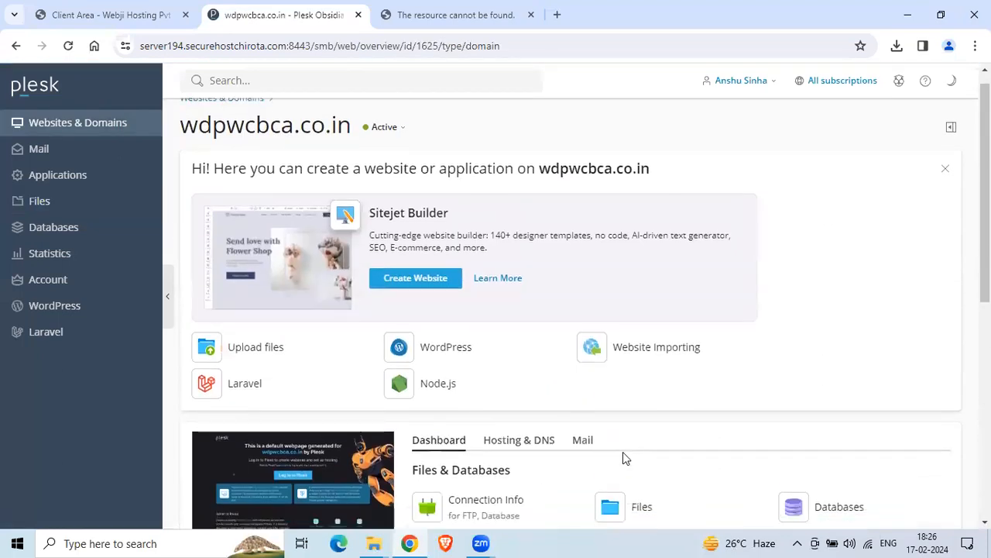
click(485, 250)
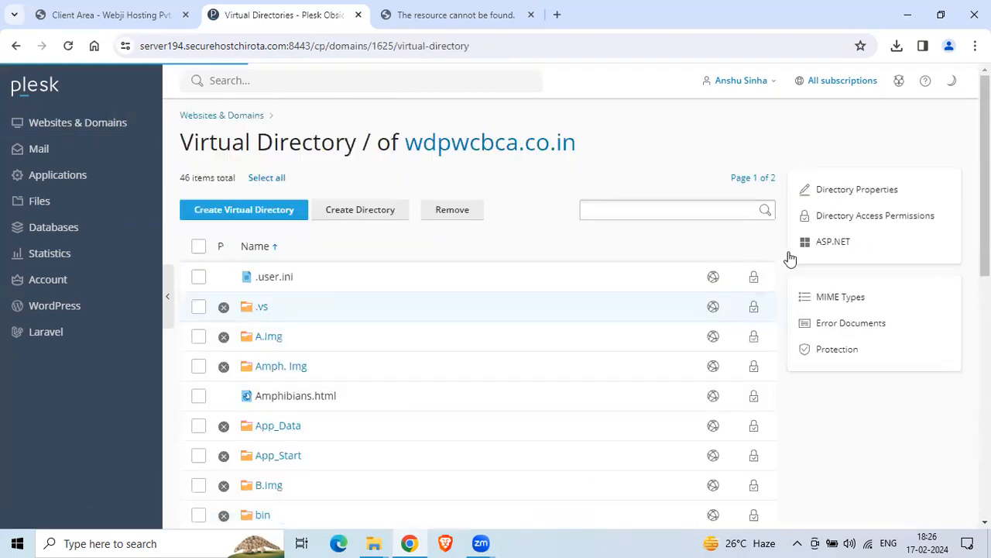
click(830, 189)
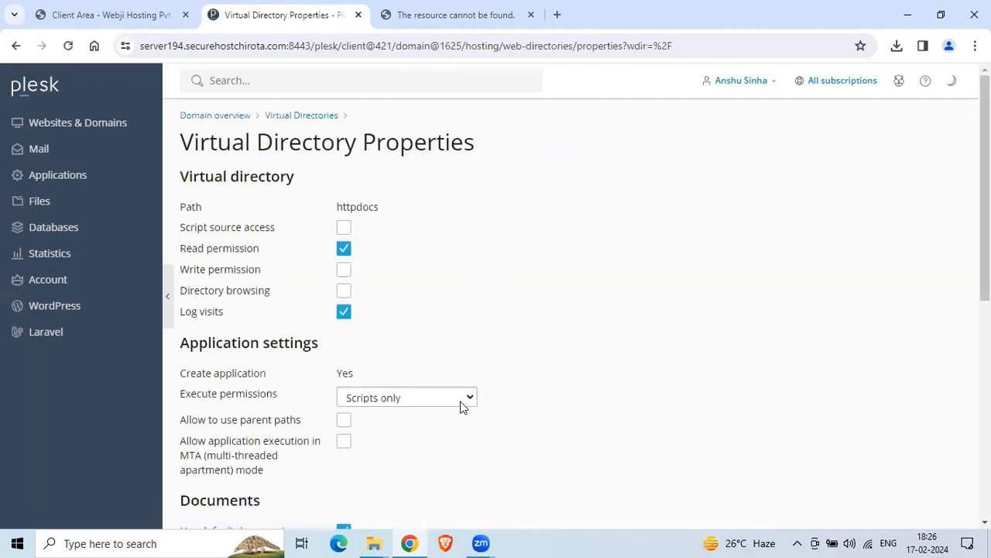
Check the position of Home.html in the default documents search order and save the virtual directory properties
scroll(496, 408, down, 4)
scroll(618, 234, down, 3)
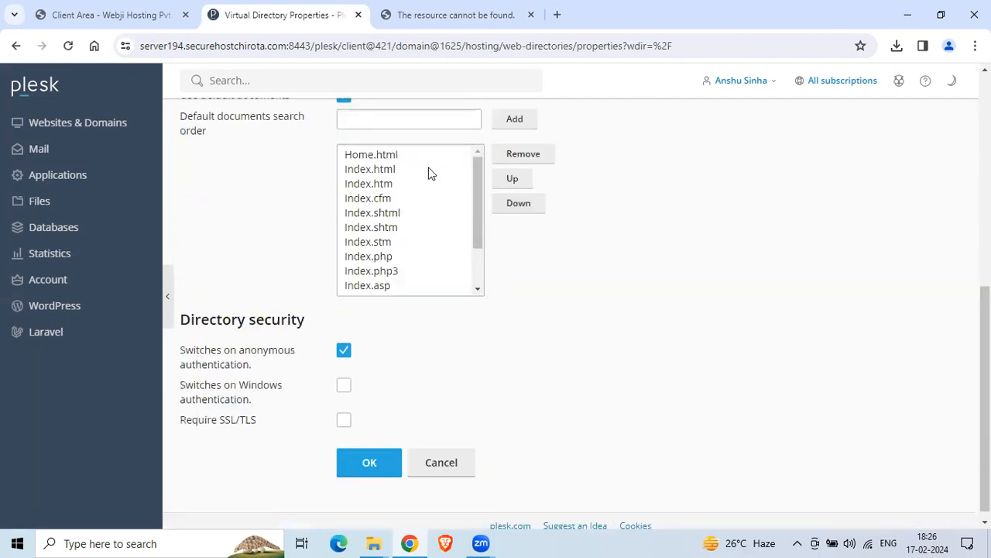
drag(474, 196, 483, 158)
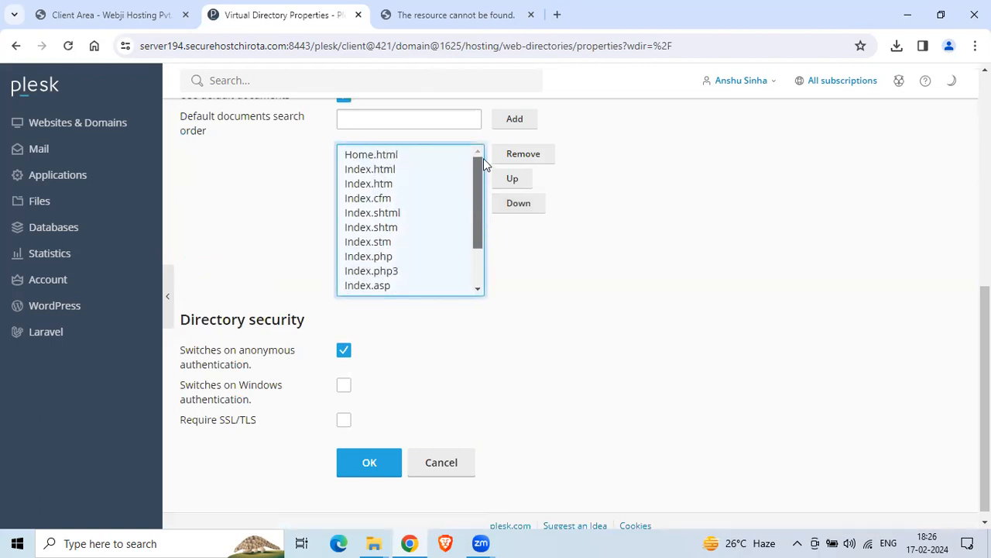
scroll(589, 233, up, 1)
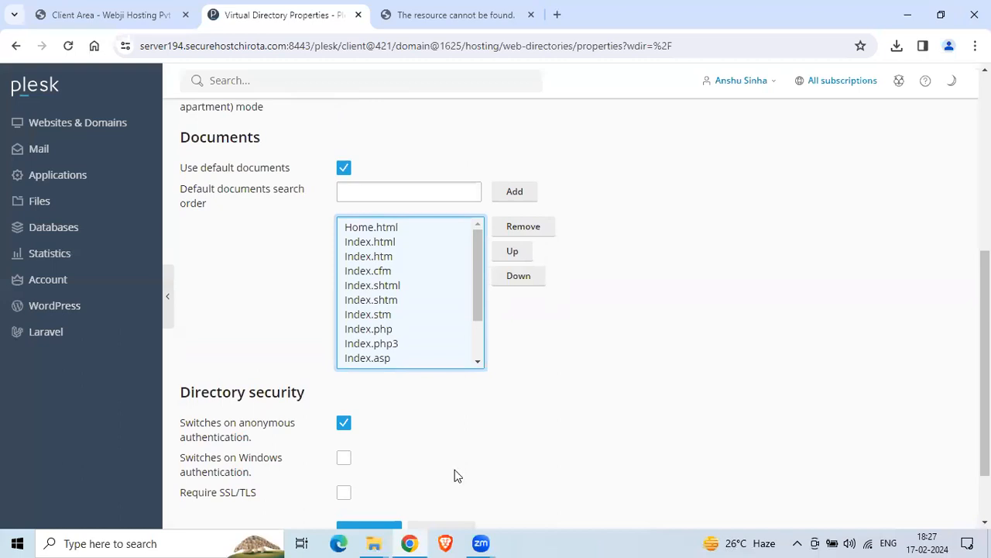
scroll(454, 476, down, 2)
click(372, 453)
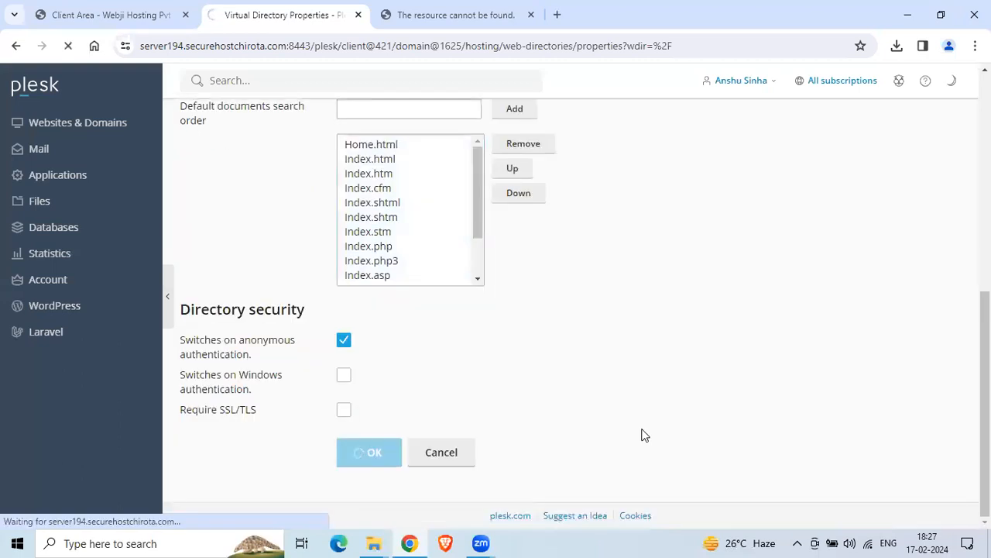
Return to the website's tab and load wdpwcbca.co.in again to test the default document
click(432, 22)
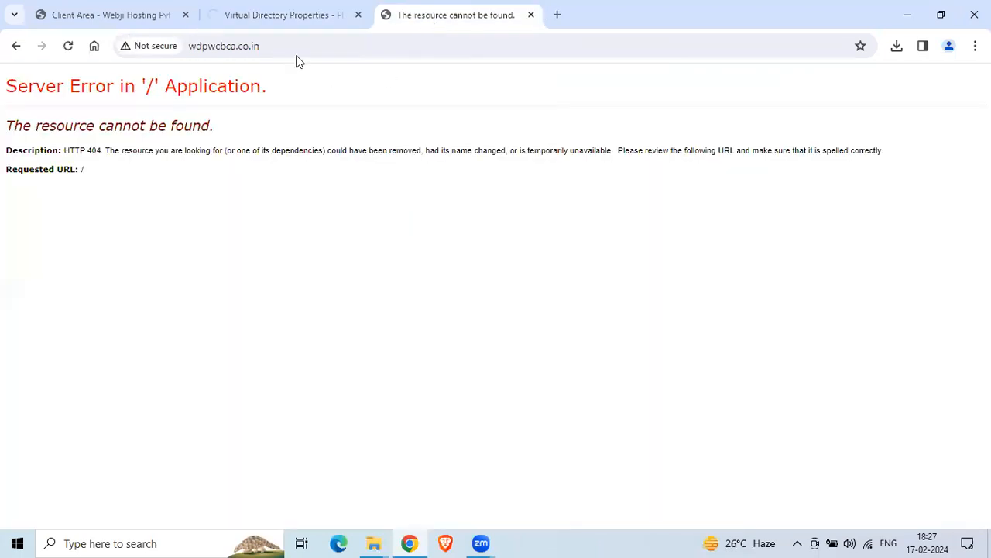
click(371, 41)
click(378, 42)
key(Return)
click(379, 41)
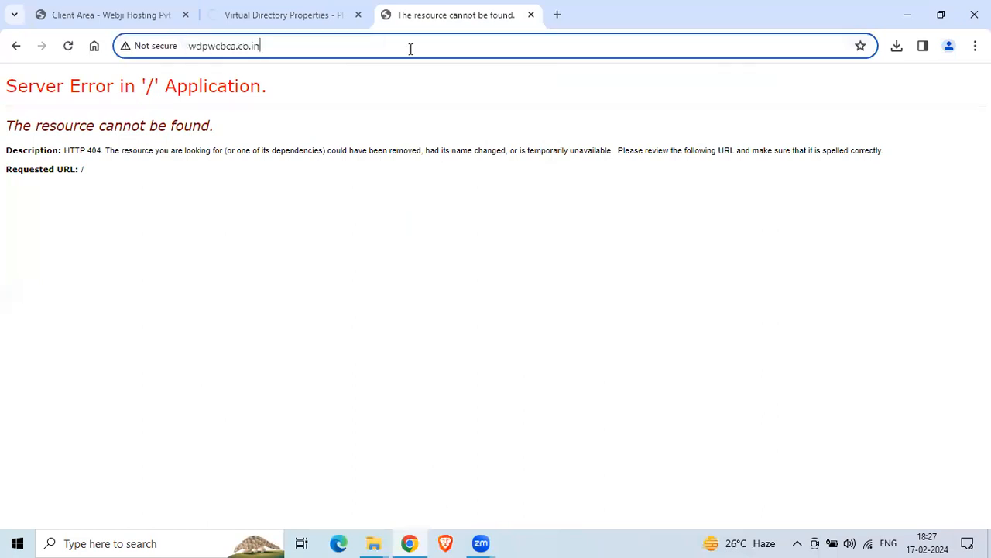
key(Return)
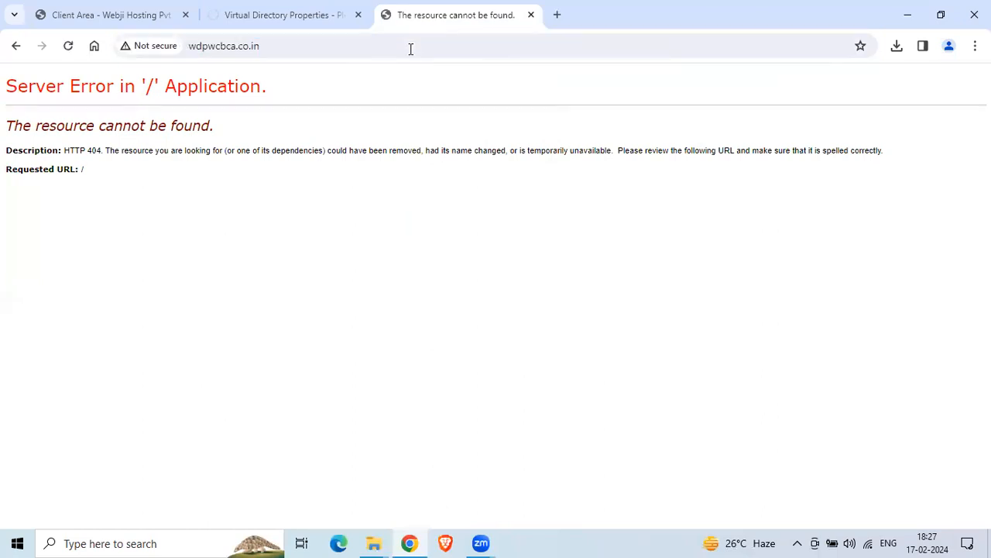
Start adding a database for the domain in Plesk and name it wdpwcbca_webdesign
click(303, 14)
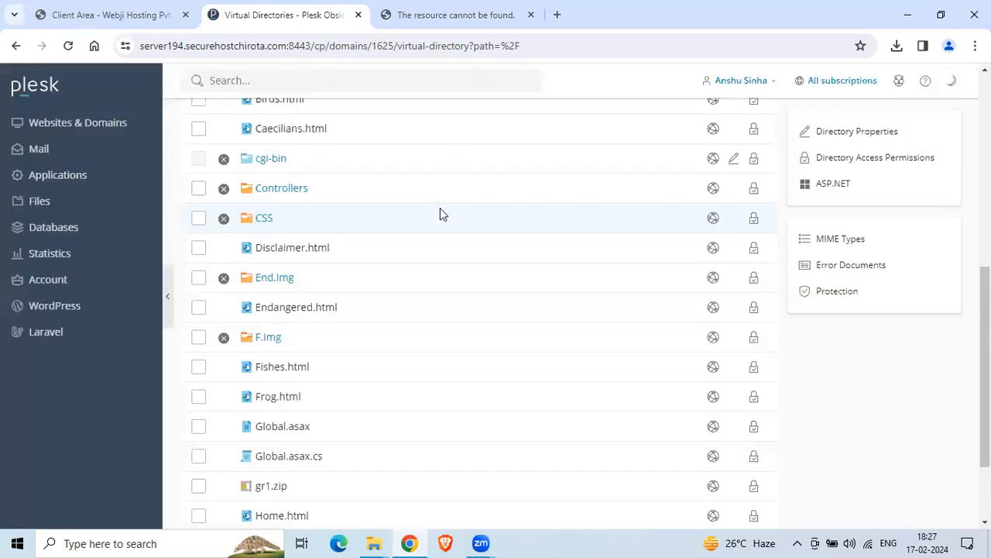
click(58, 230)
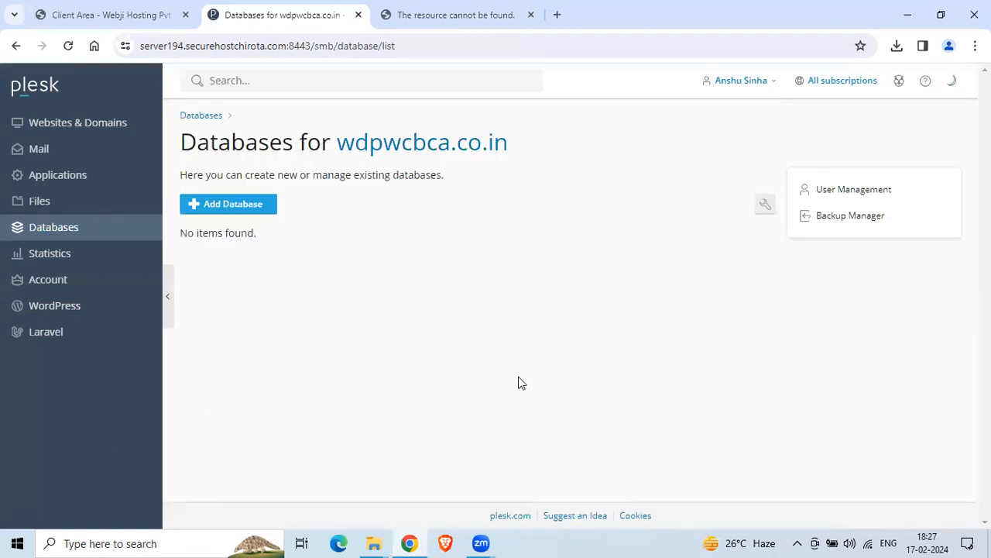
click(241, 208)
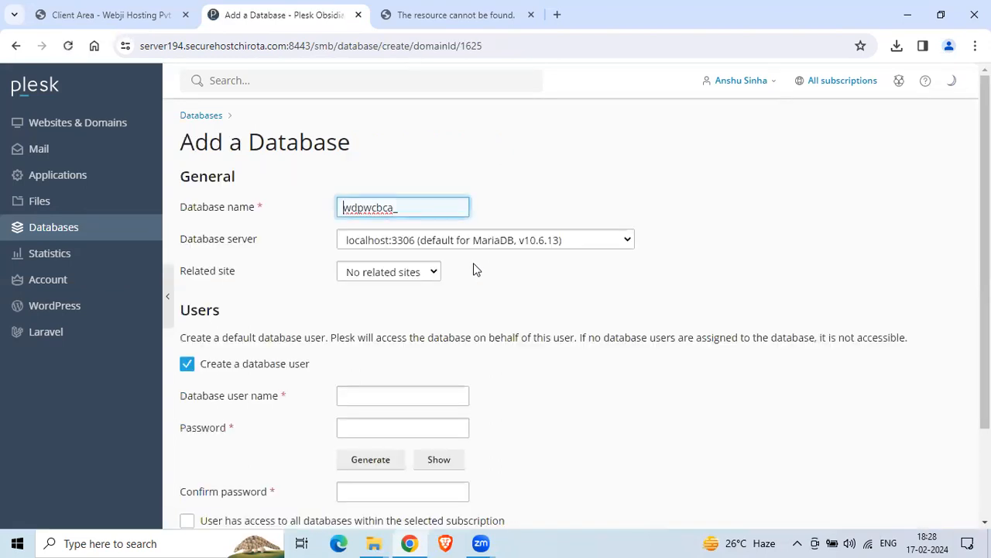
scroll(476, 269, down, 1)
scroll(476, 269, up, 1)
text(webdesign)
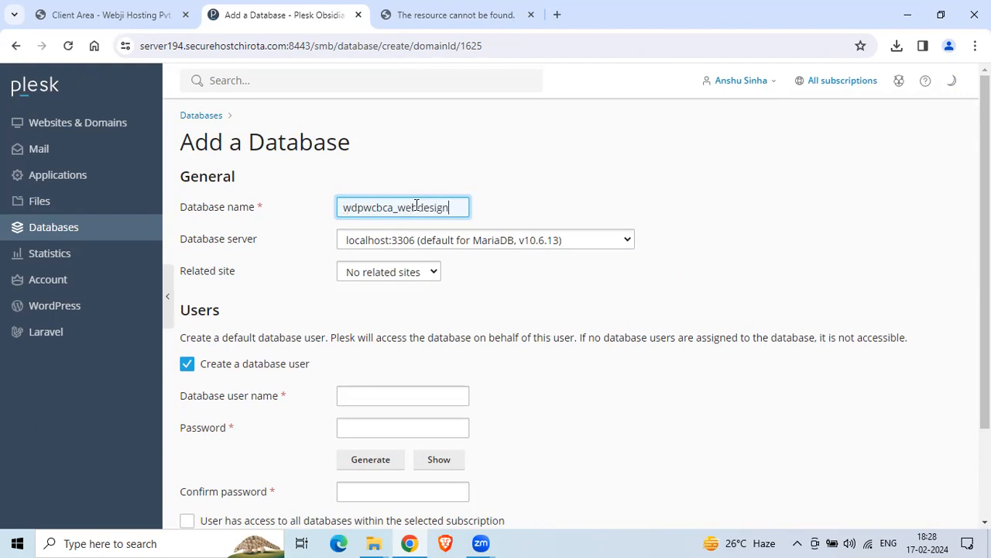
Set the database server to .\MSSQL2019 (default for MS SQL, v15.00.2101) and the related site to wdpwcbca.co.in
click(493, 239)
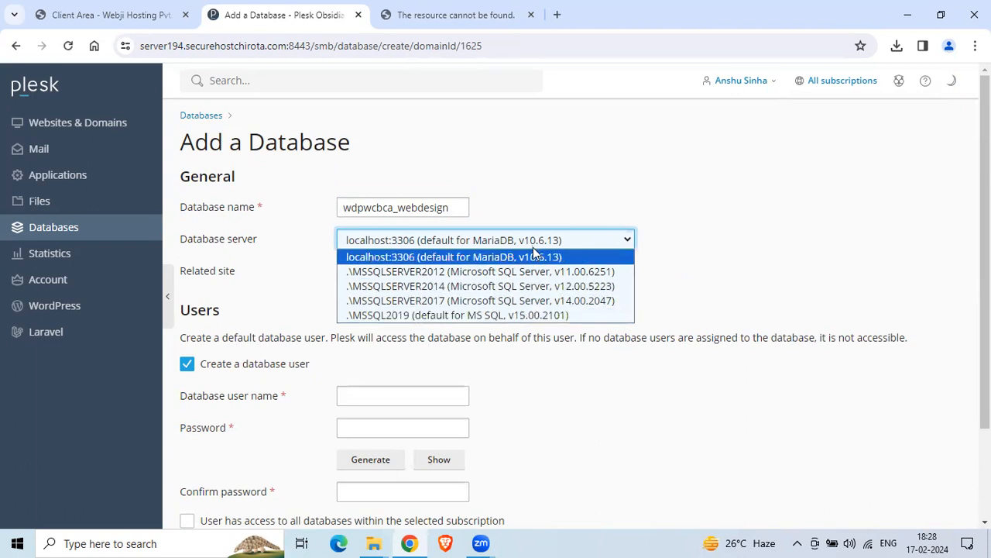
click(533, 315)
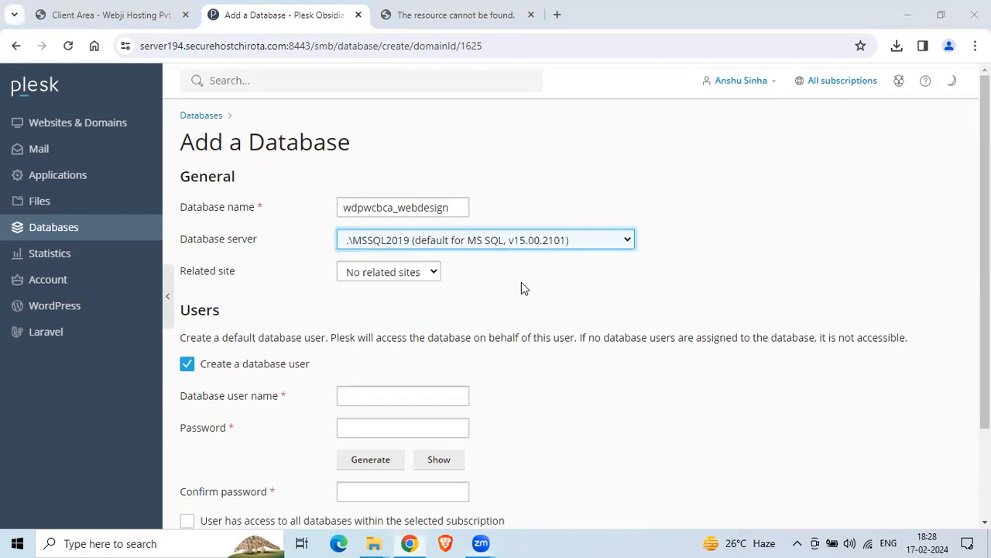
click(403, 272)
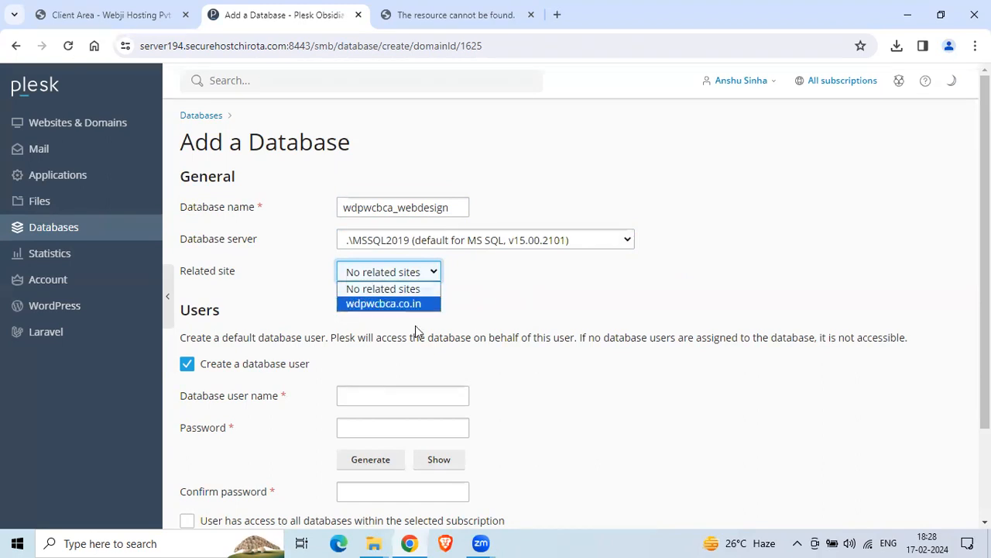
click(417, 305)
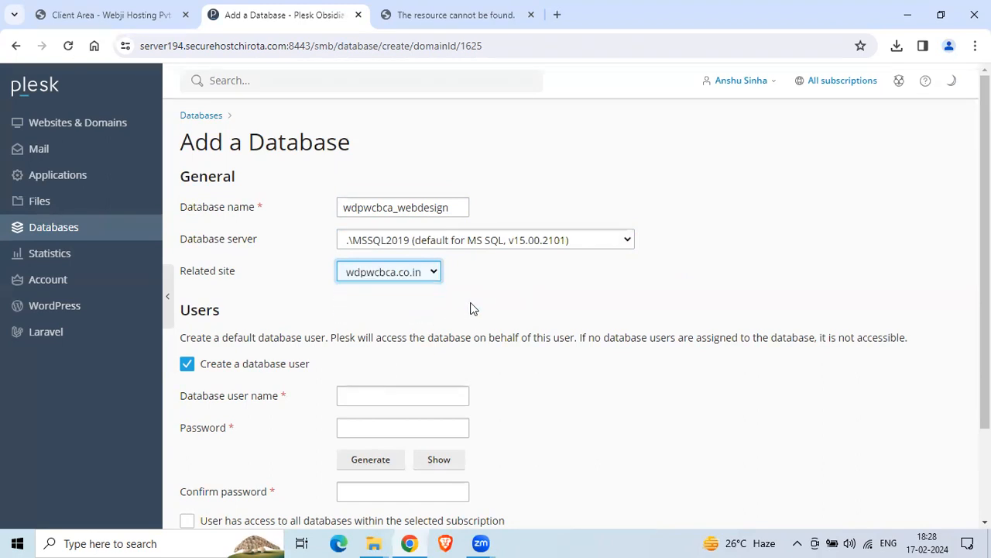
Define the database user pwcbca with a generated password, reveal the password, and create the database
scroll(481, 308, down, 2)
click(379, 282)
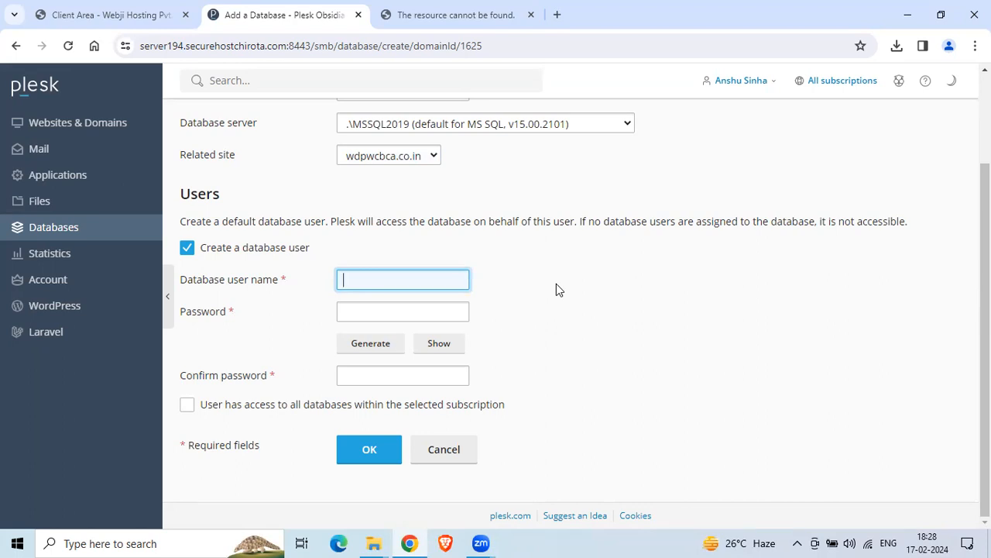
text(pwcbca)
key(Tab)
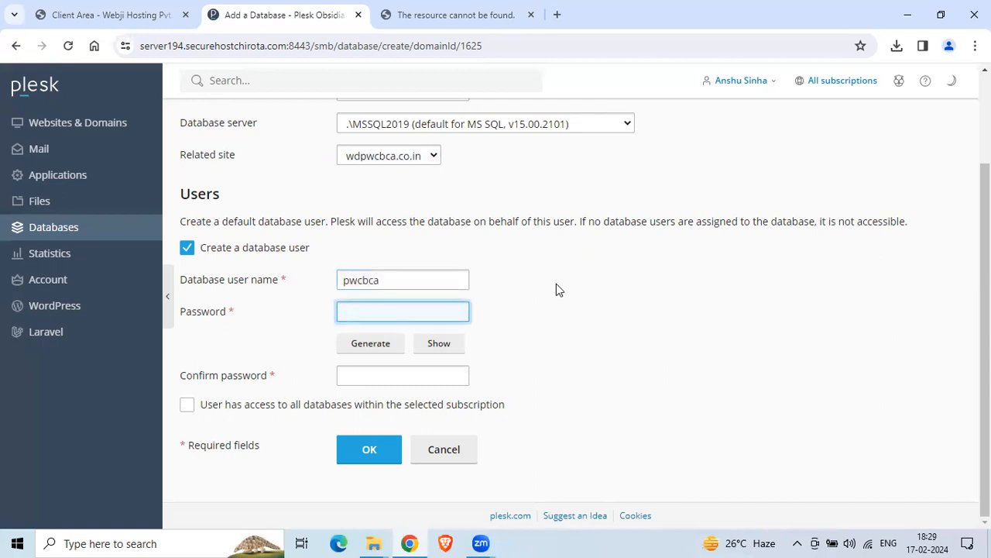
click(378, 350)
click(439, 344)
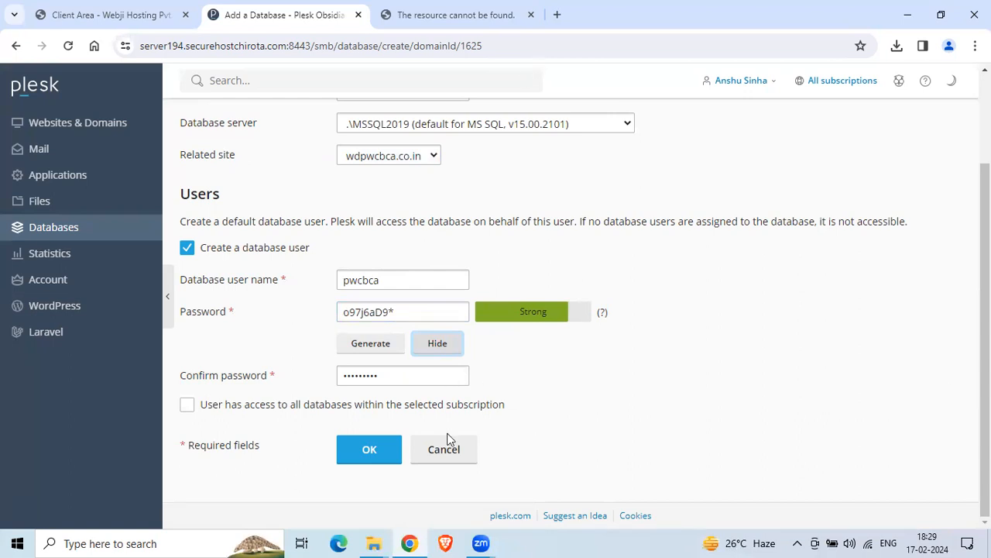
click(369, 451)
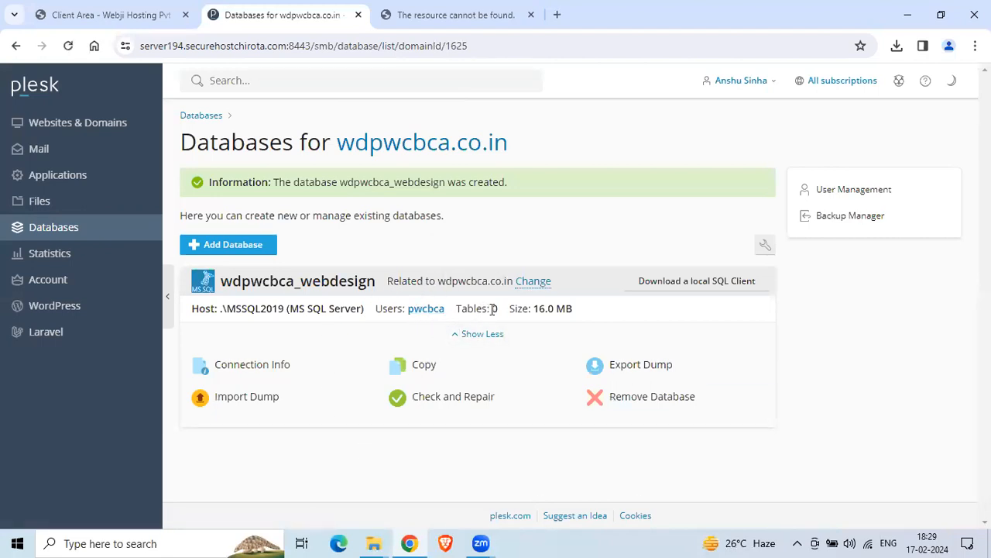
Review the new database's size and its connection information: host, database name, user name and password
drag(535, 308, 583, 315)
click(260, 364)
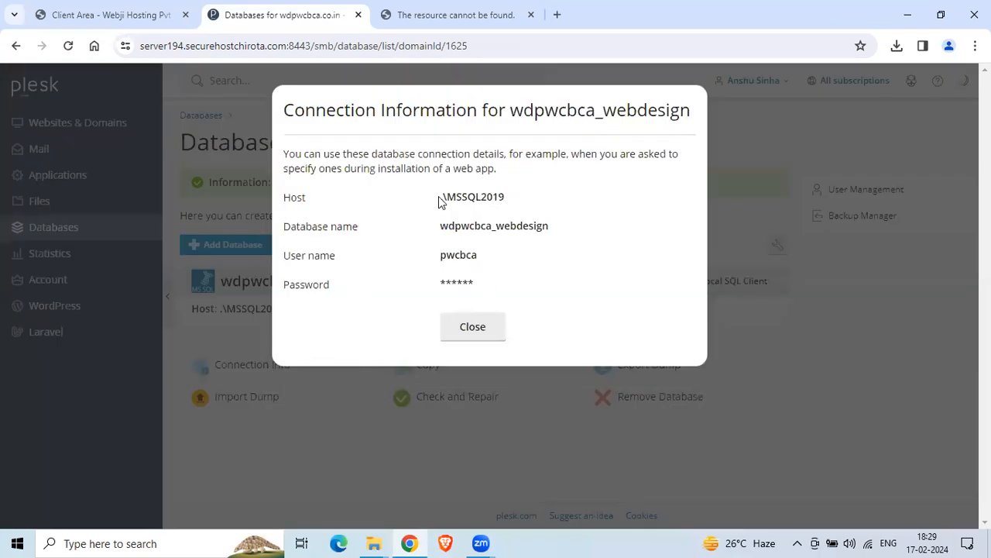
drag(441, 196, 505, 197)
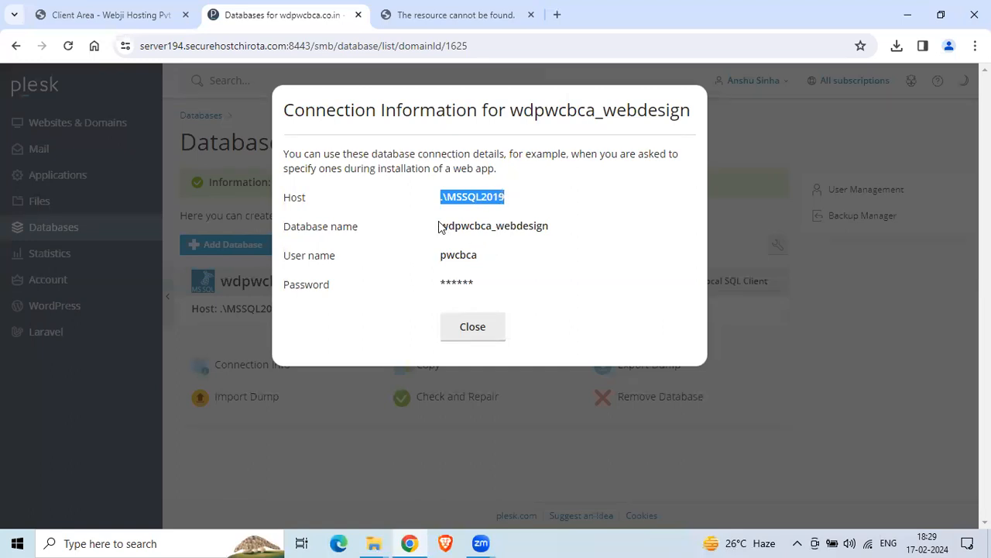
drag(440, 225, 552, 228)
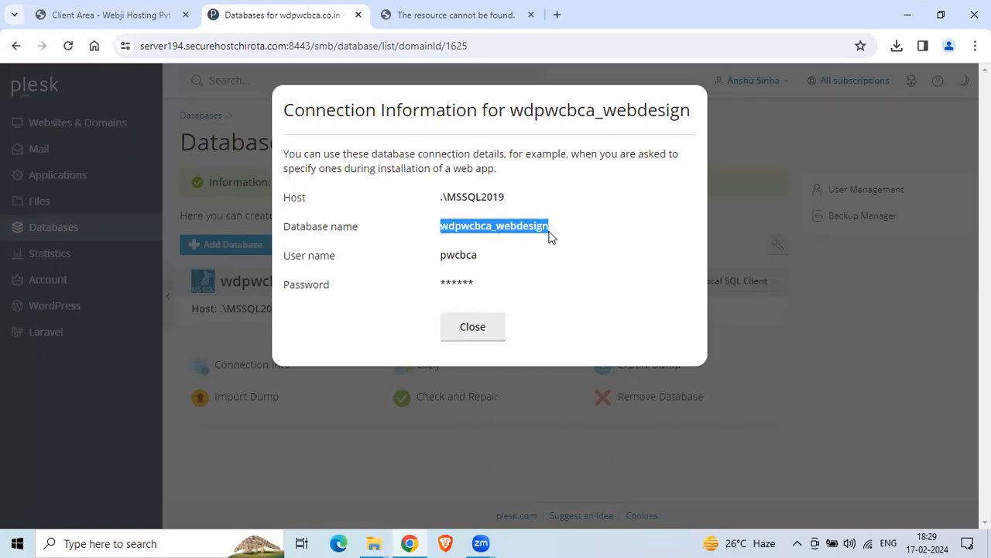
drag(440, 256, 479, 256)
drag(440, 284, 471, 283)
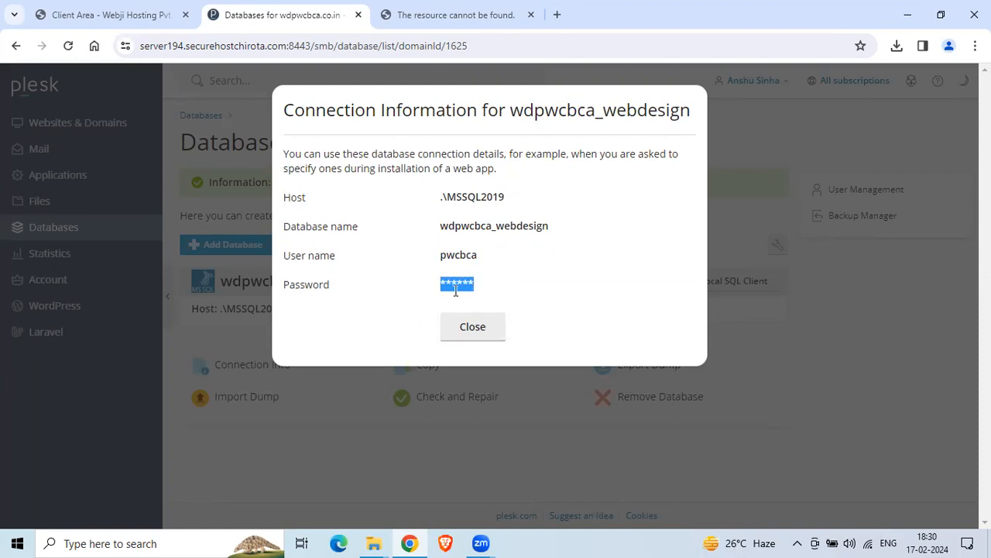
click(482, 330)
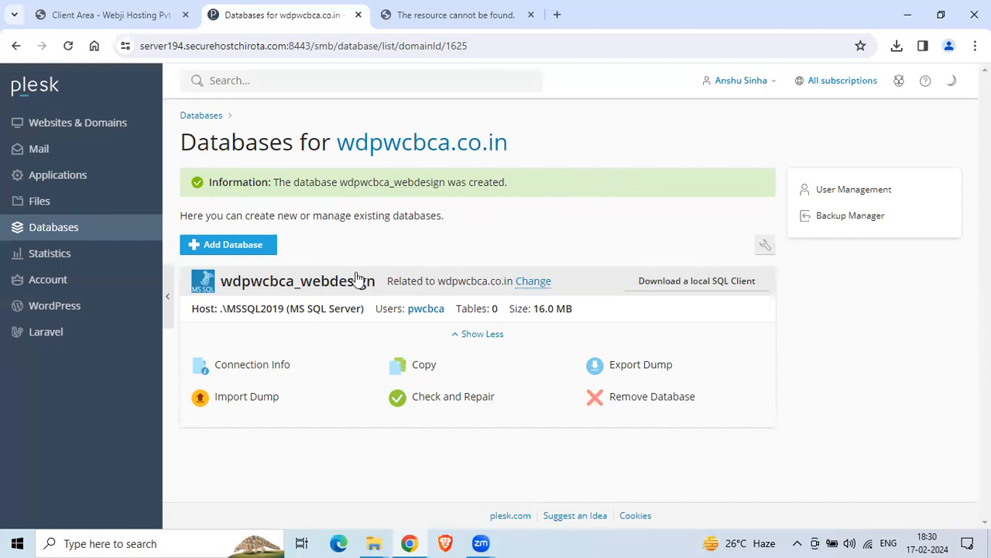
Examine the domain's statistics for disk space and the monthly traffic allowance
click(54, 256)
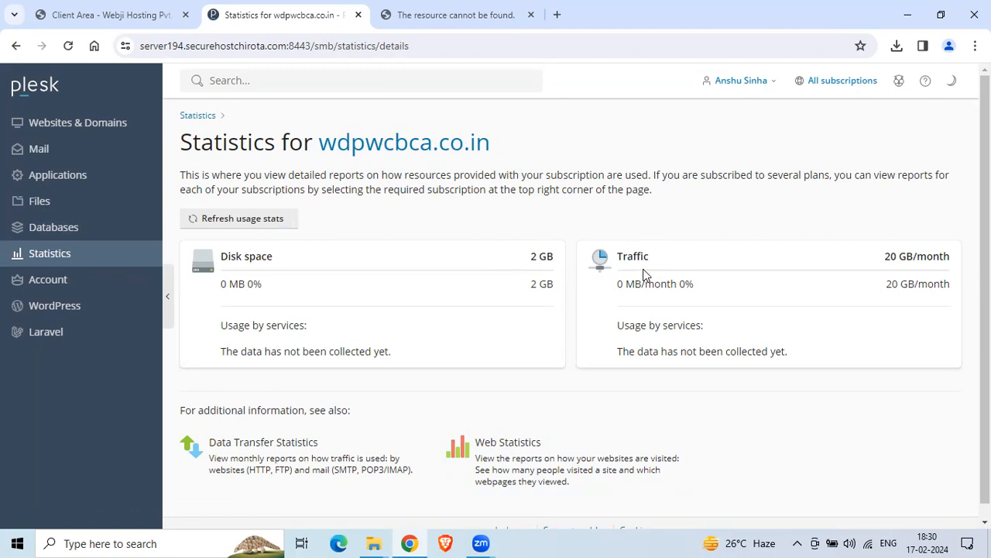
drag(885, 257, 911, 259)
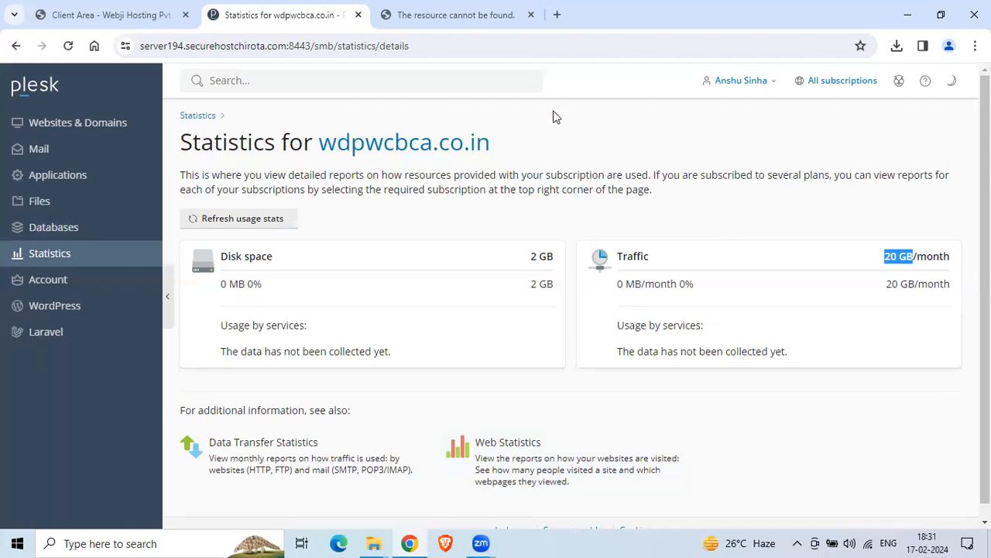
Return to the website's tab and load wdpwcbca.co.in/home.html to view the published home page
key(ctrl+Tab)
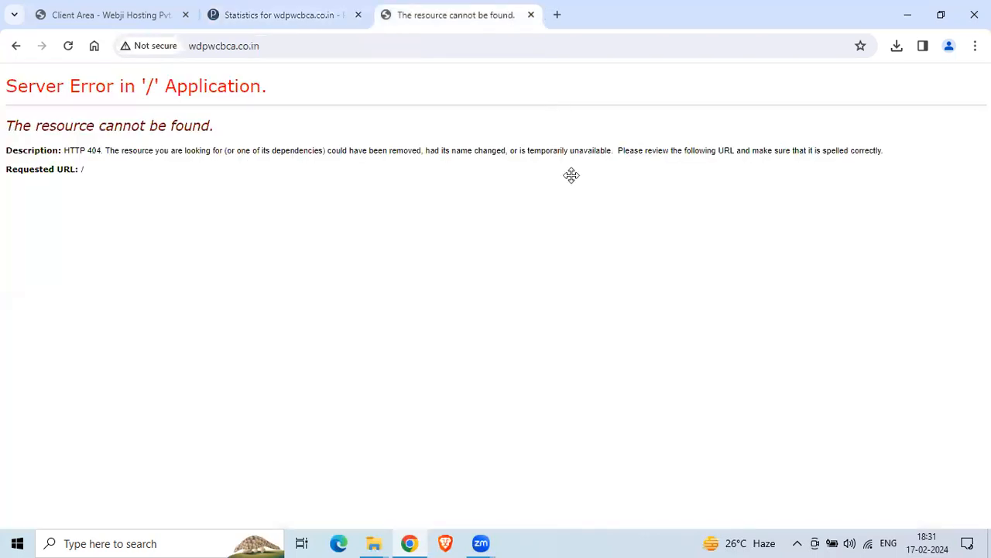
click(299, 46)
click(306, 48)
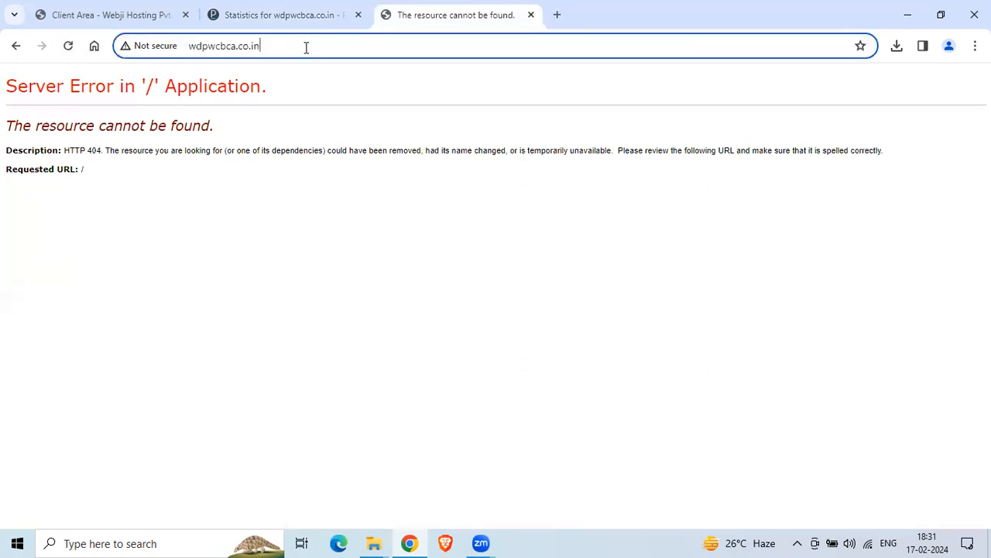
text(/home)
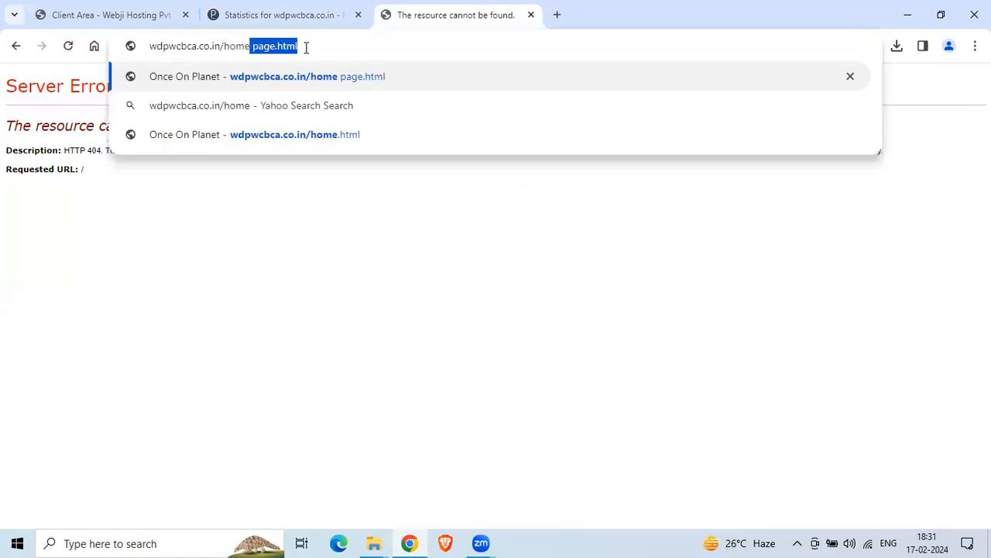
text(.html)
key(Return)
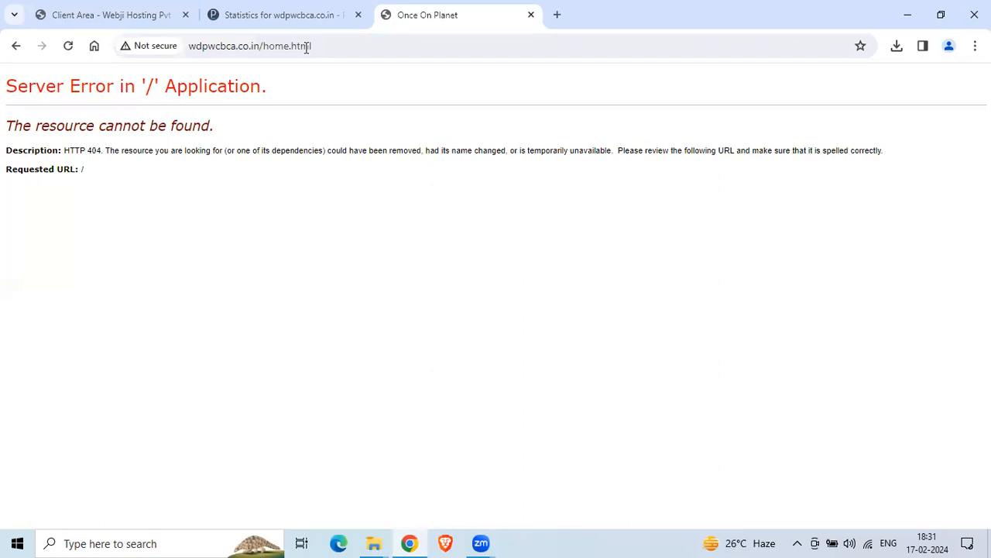